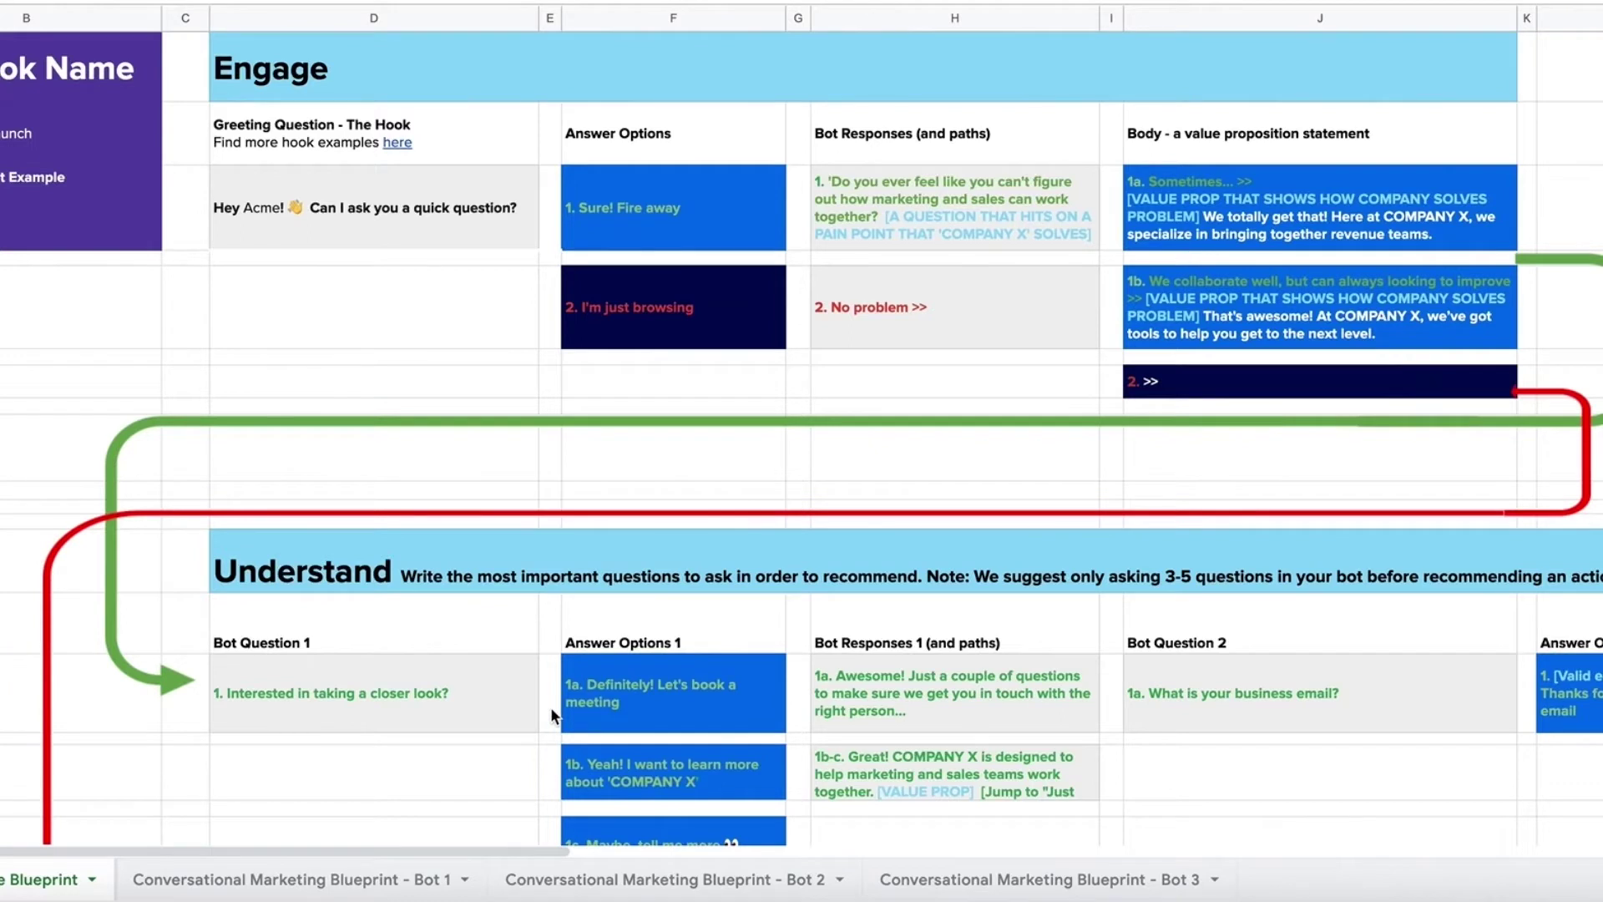
- Start a new bot / live chat playbook built from scratch
scroll(334, 644, "down", 6)
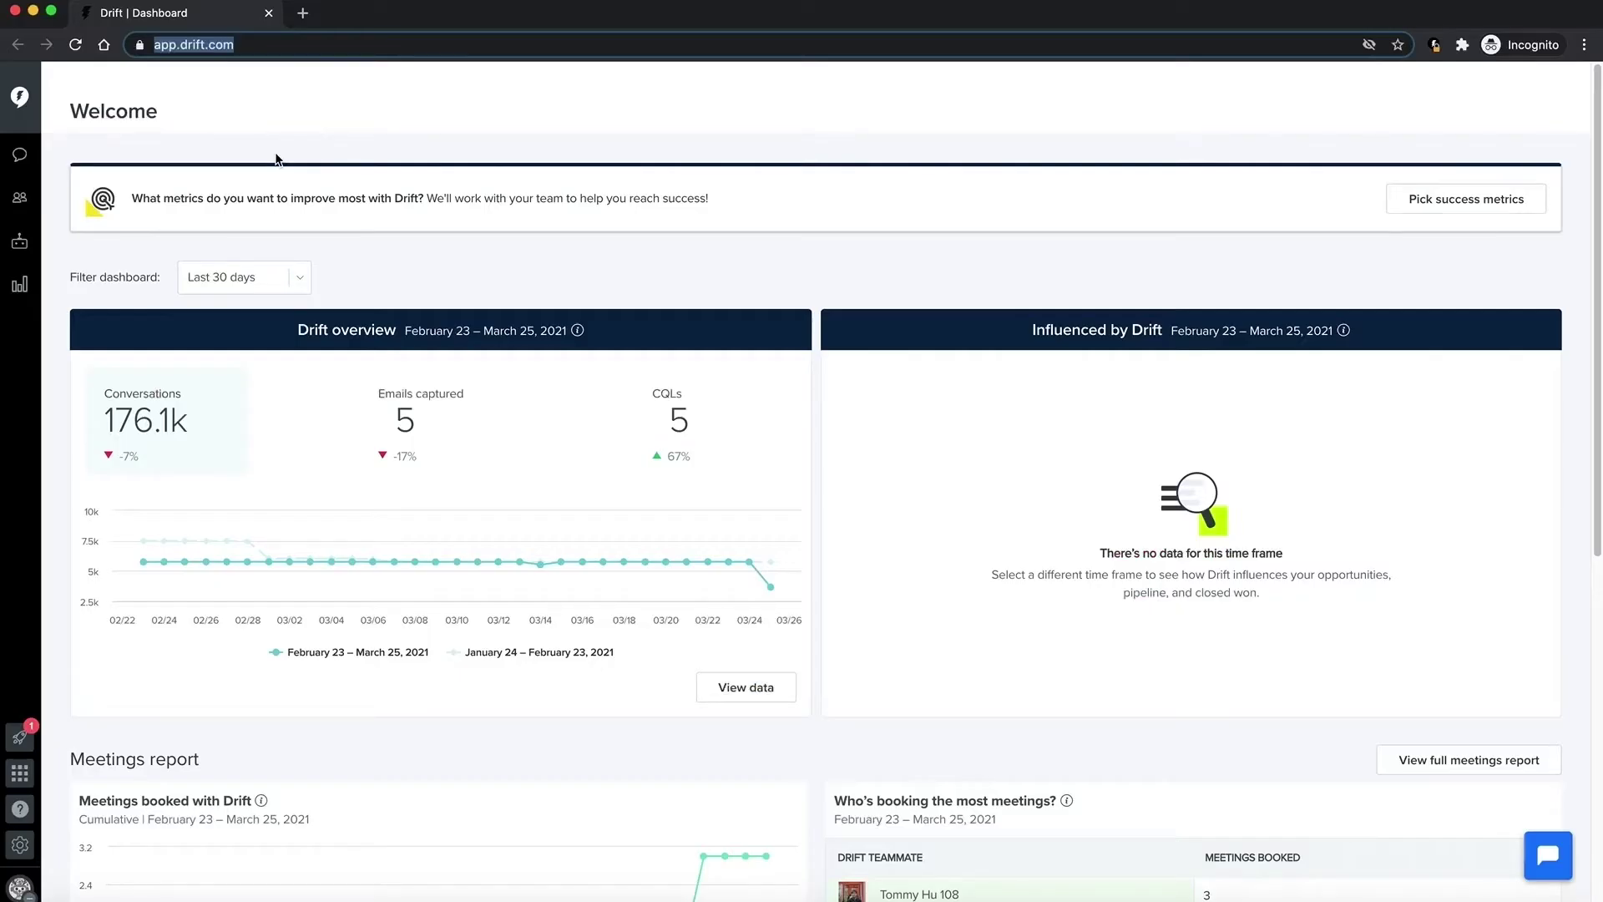
left_click(20, 242)
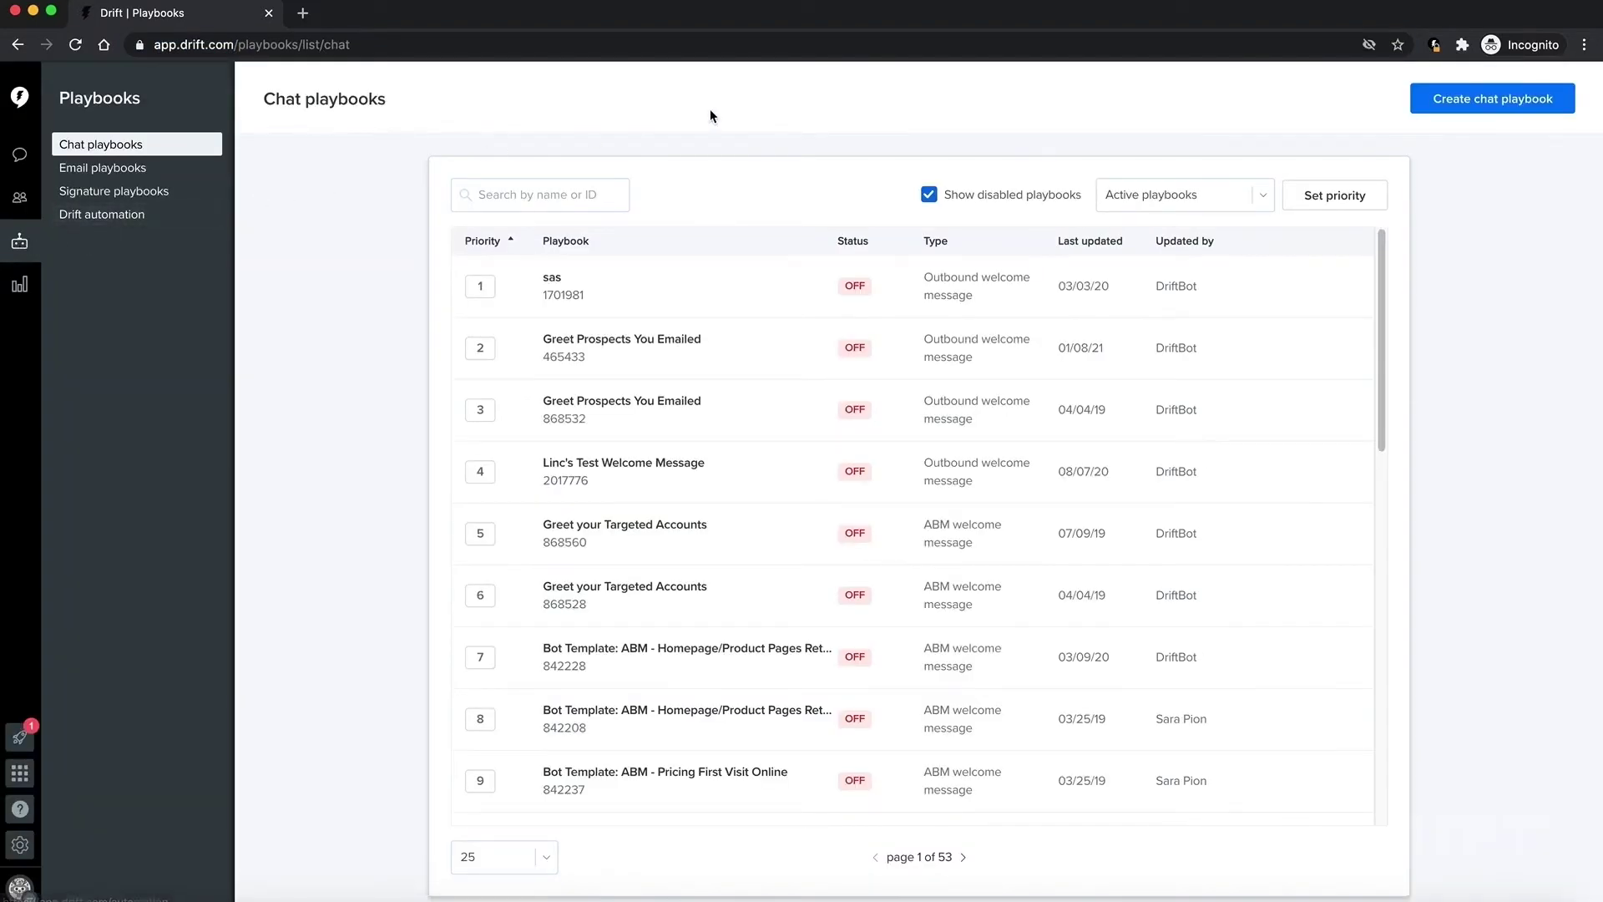
left_click(1462, 100)
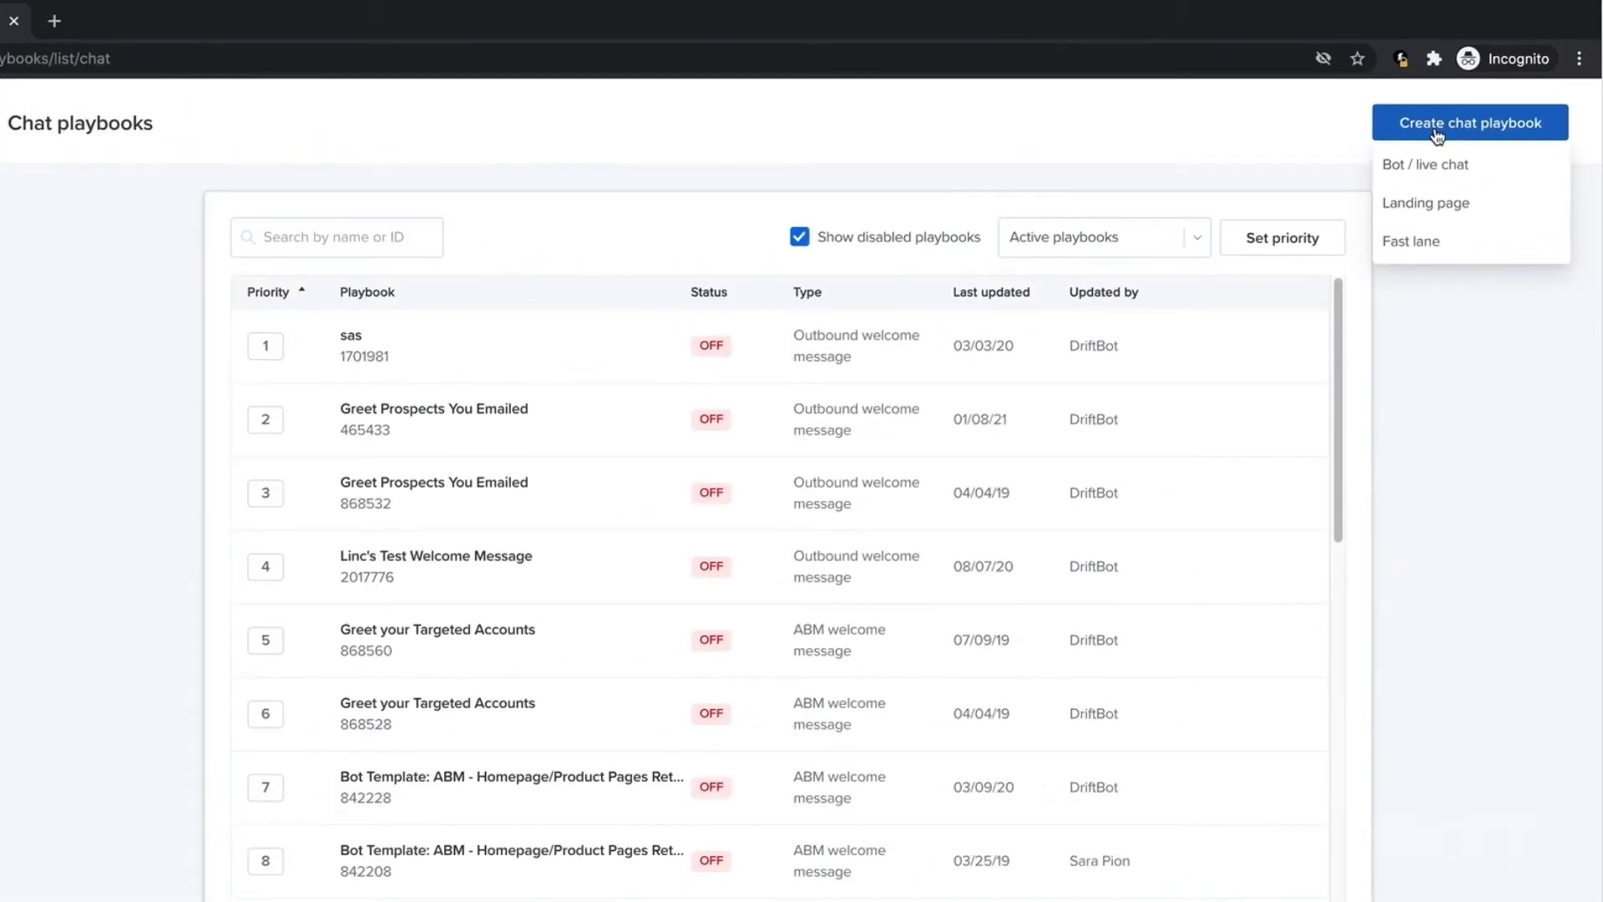
left_click(1428, 164)
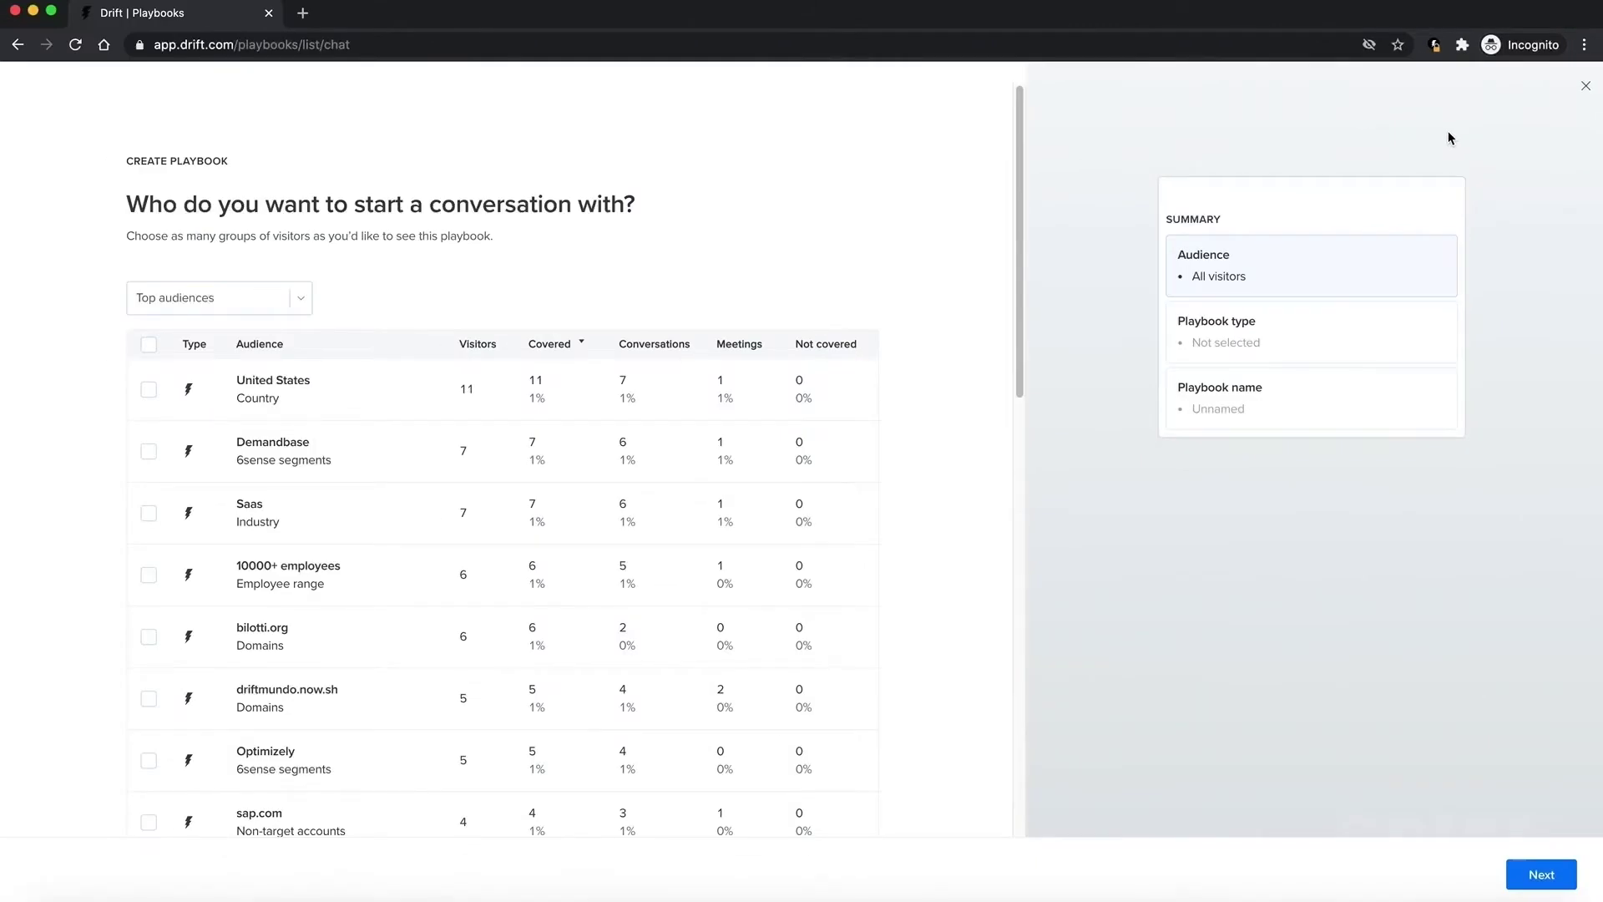
left_click(1541, 878)
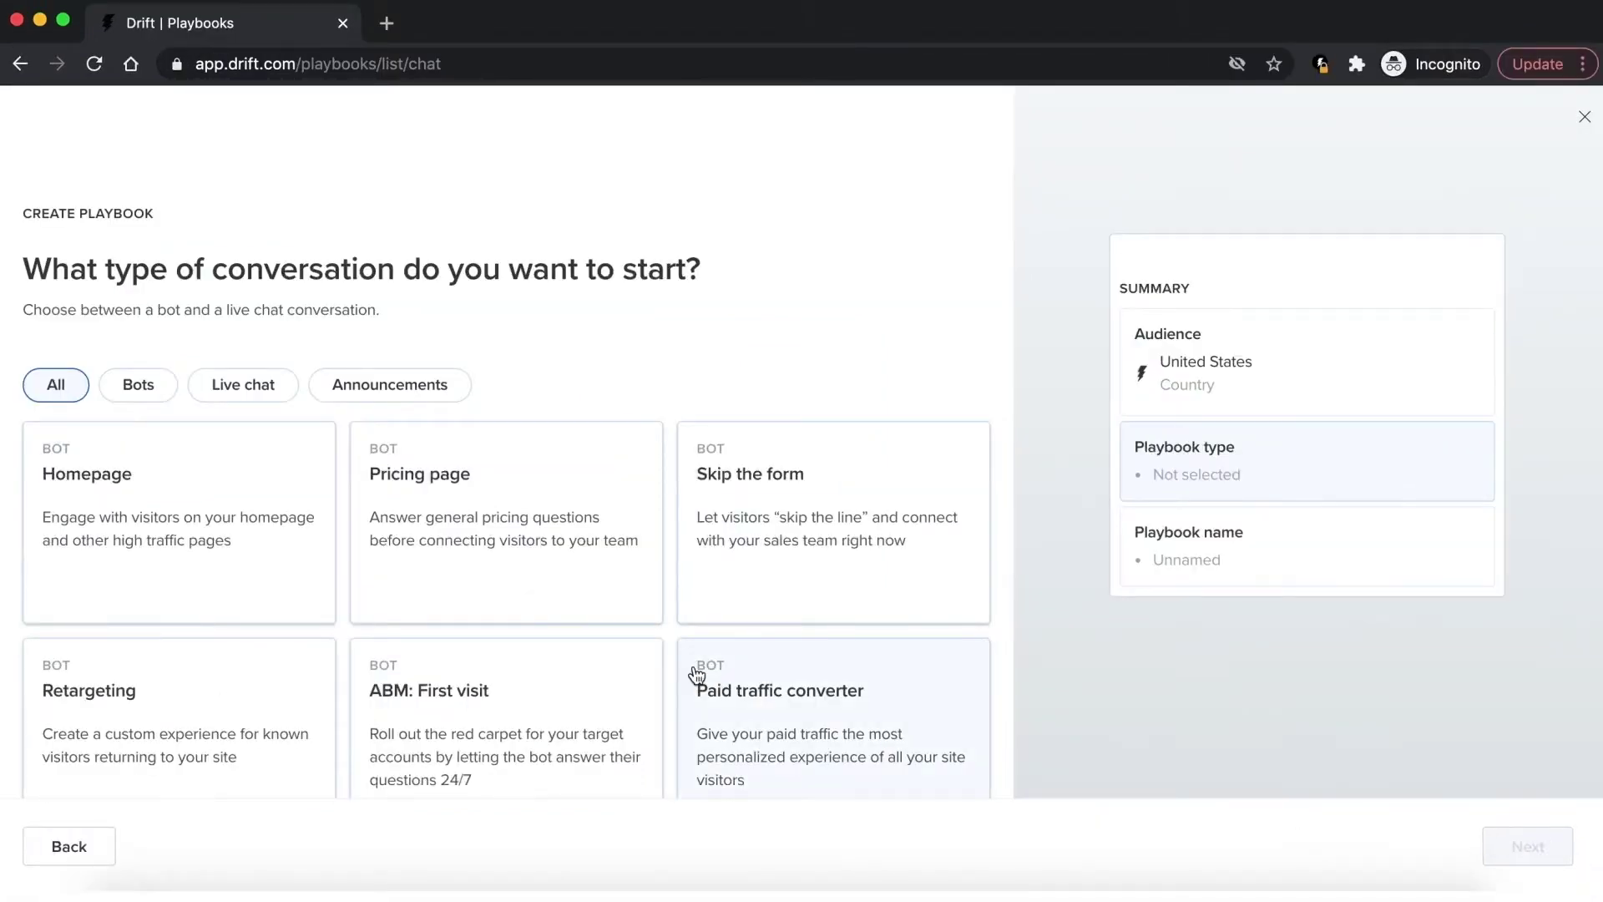
scroll(698, 668, "down", 3)
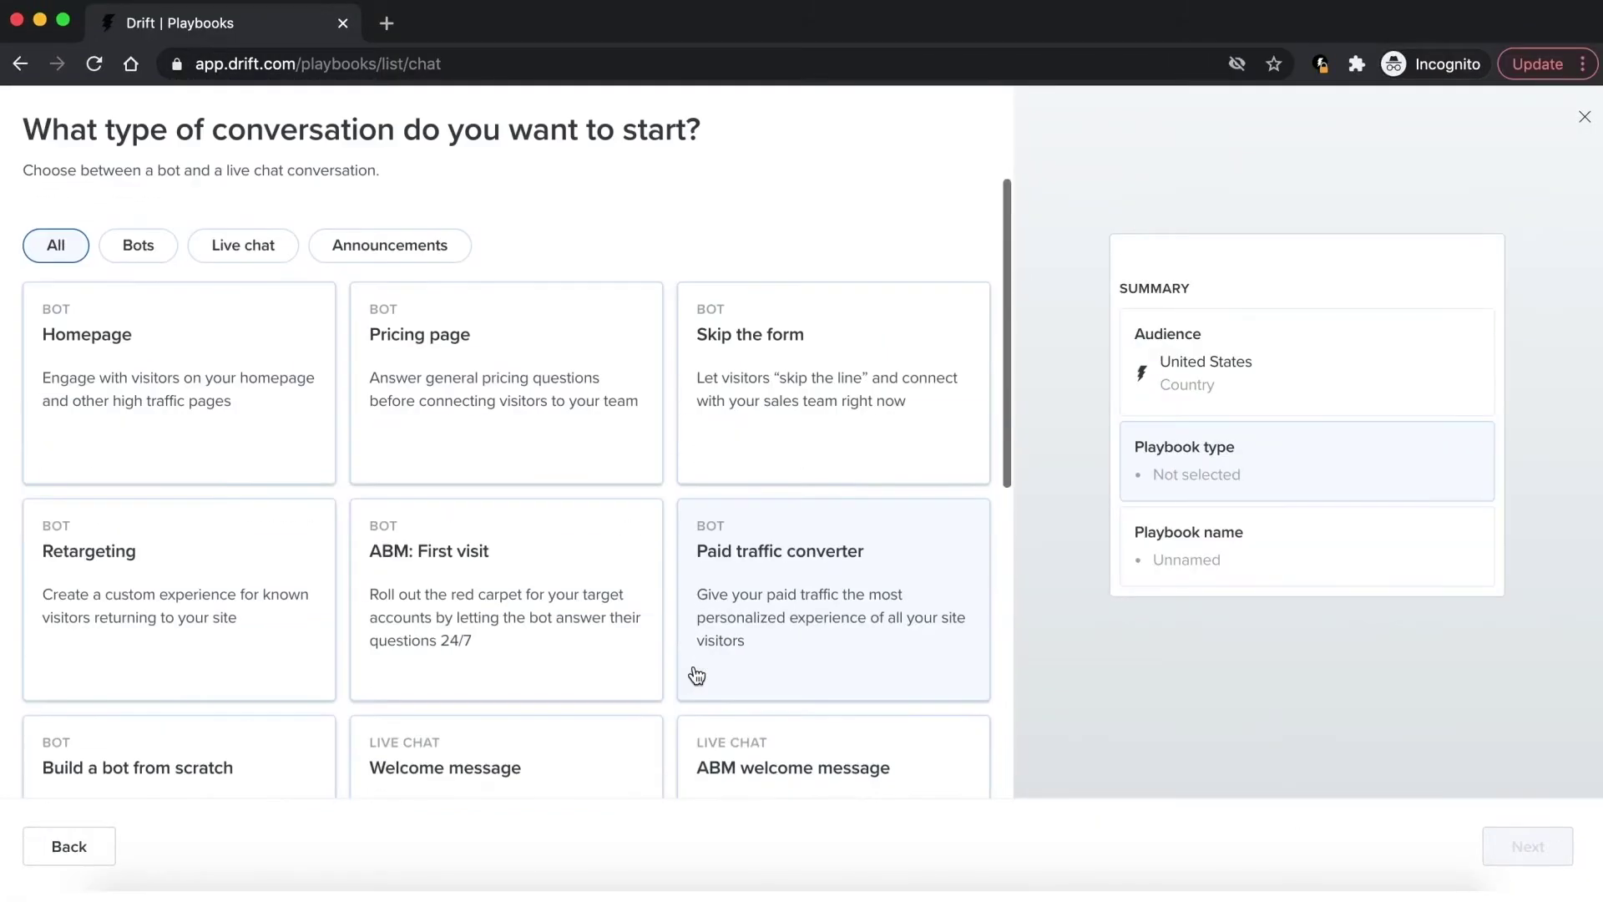
left_click(268, 660)
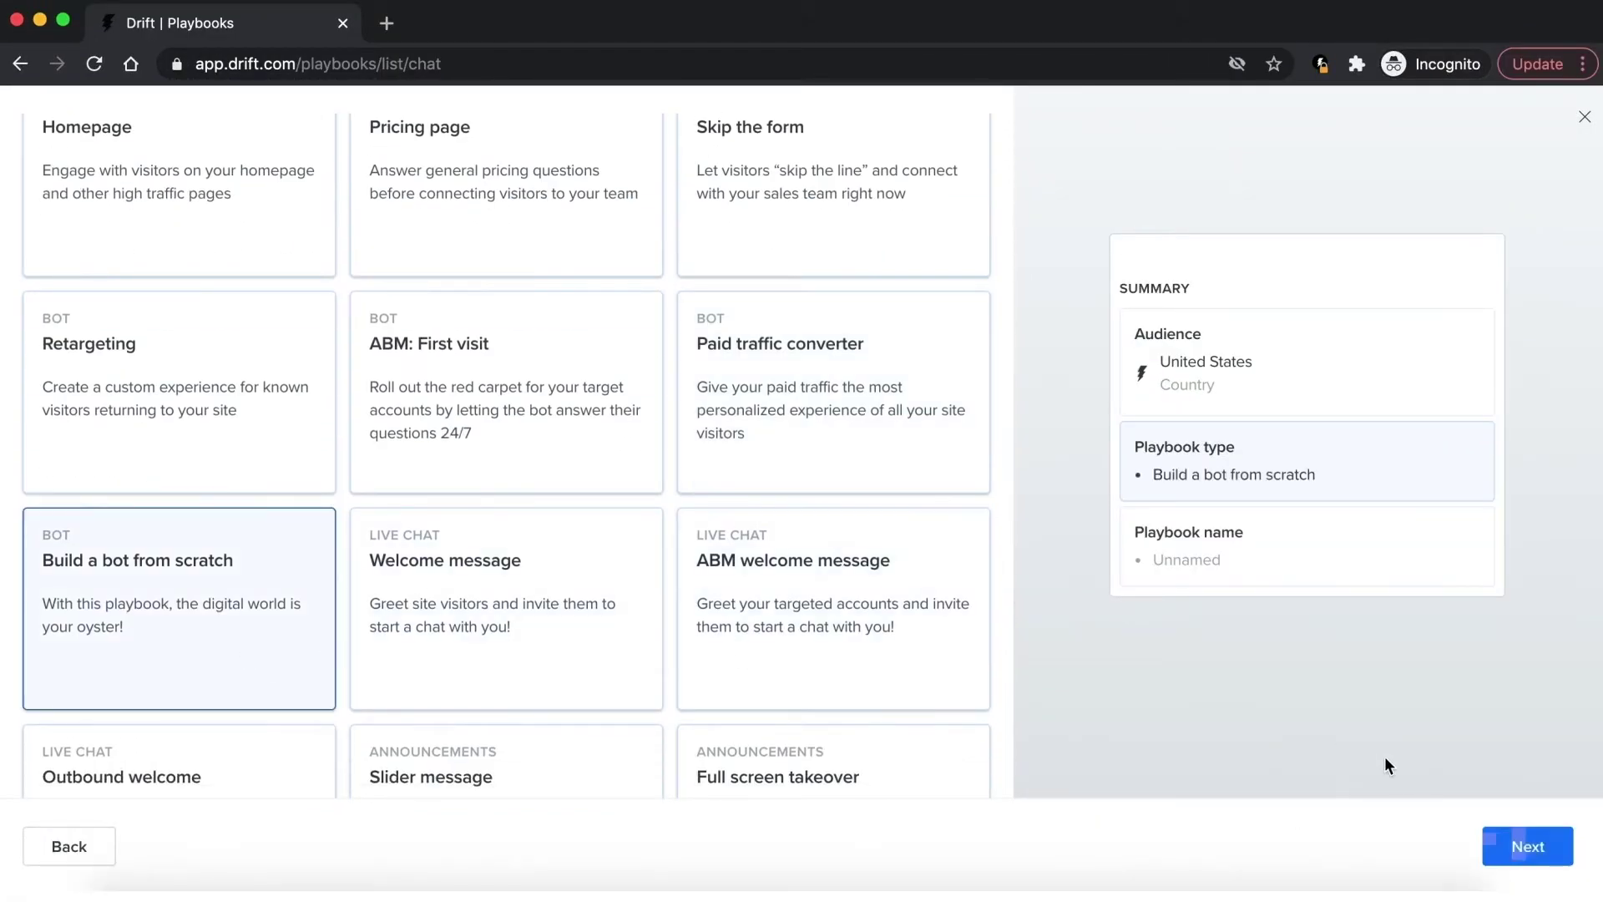
left_click(1541, 848)
- Name the playbook 'Engage All' and create it
left_click(497, 390)
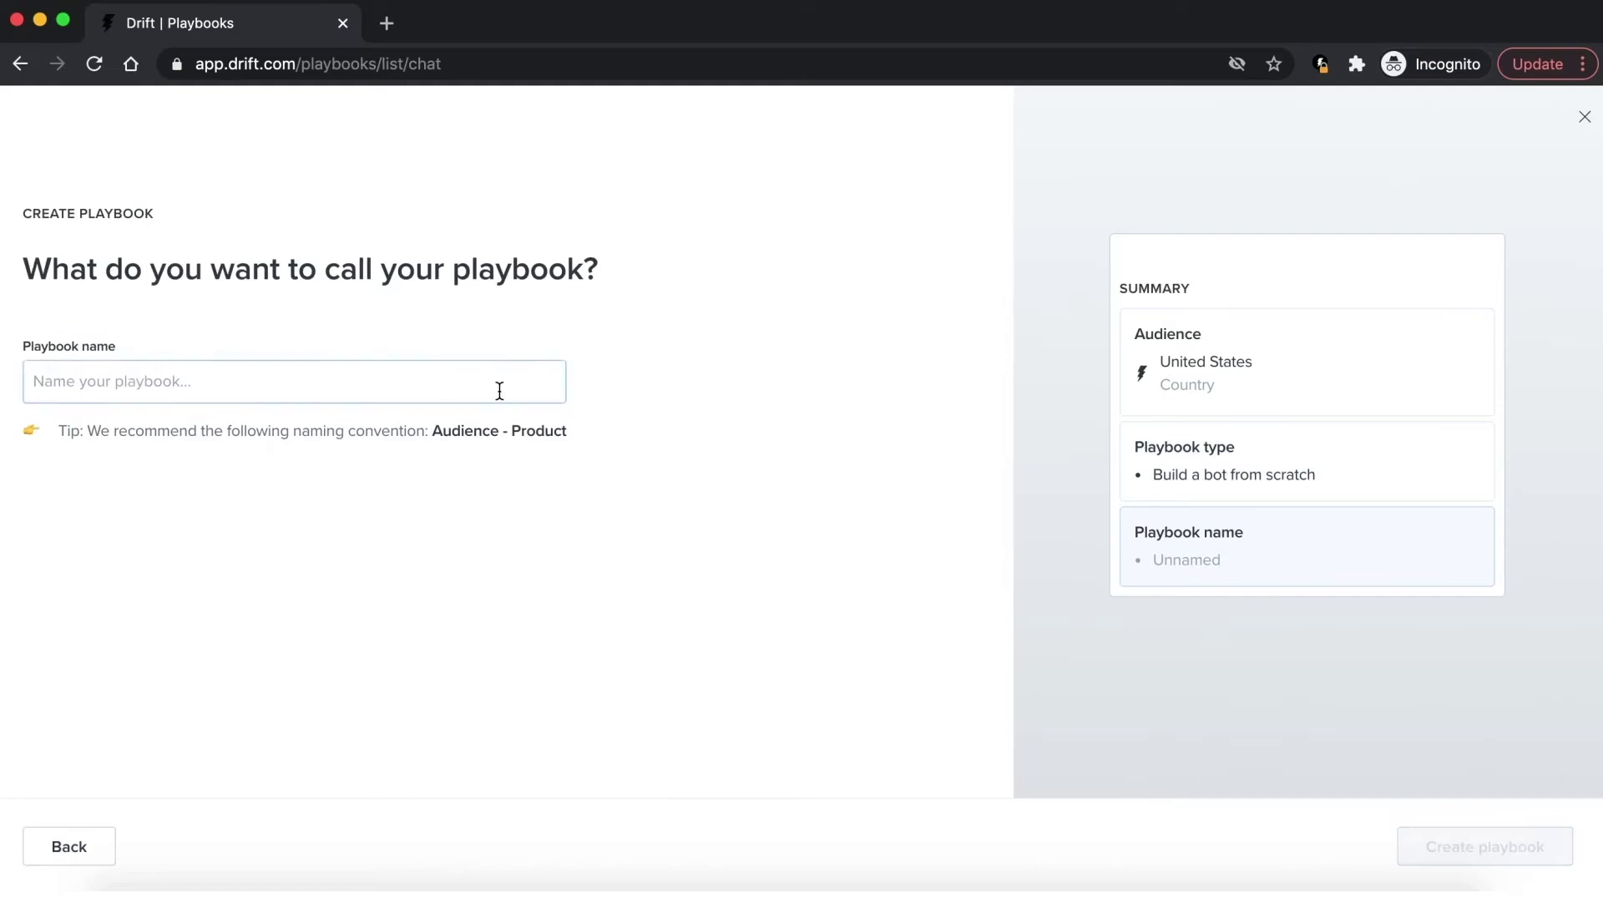
type("EN")
key("BackSpace")
type("ngage All")
left_click(1484, 846)
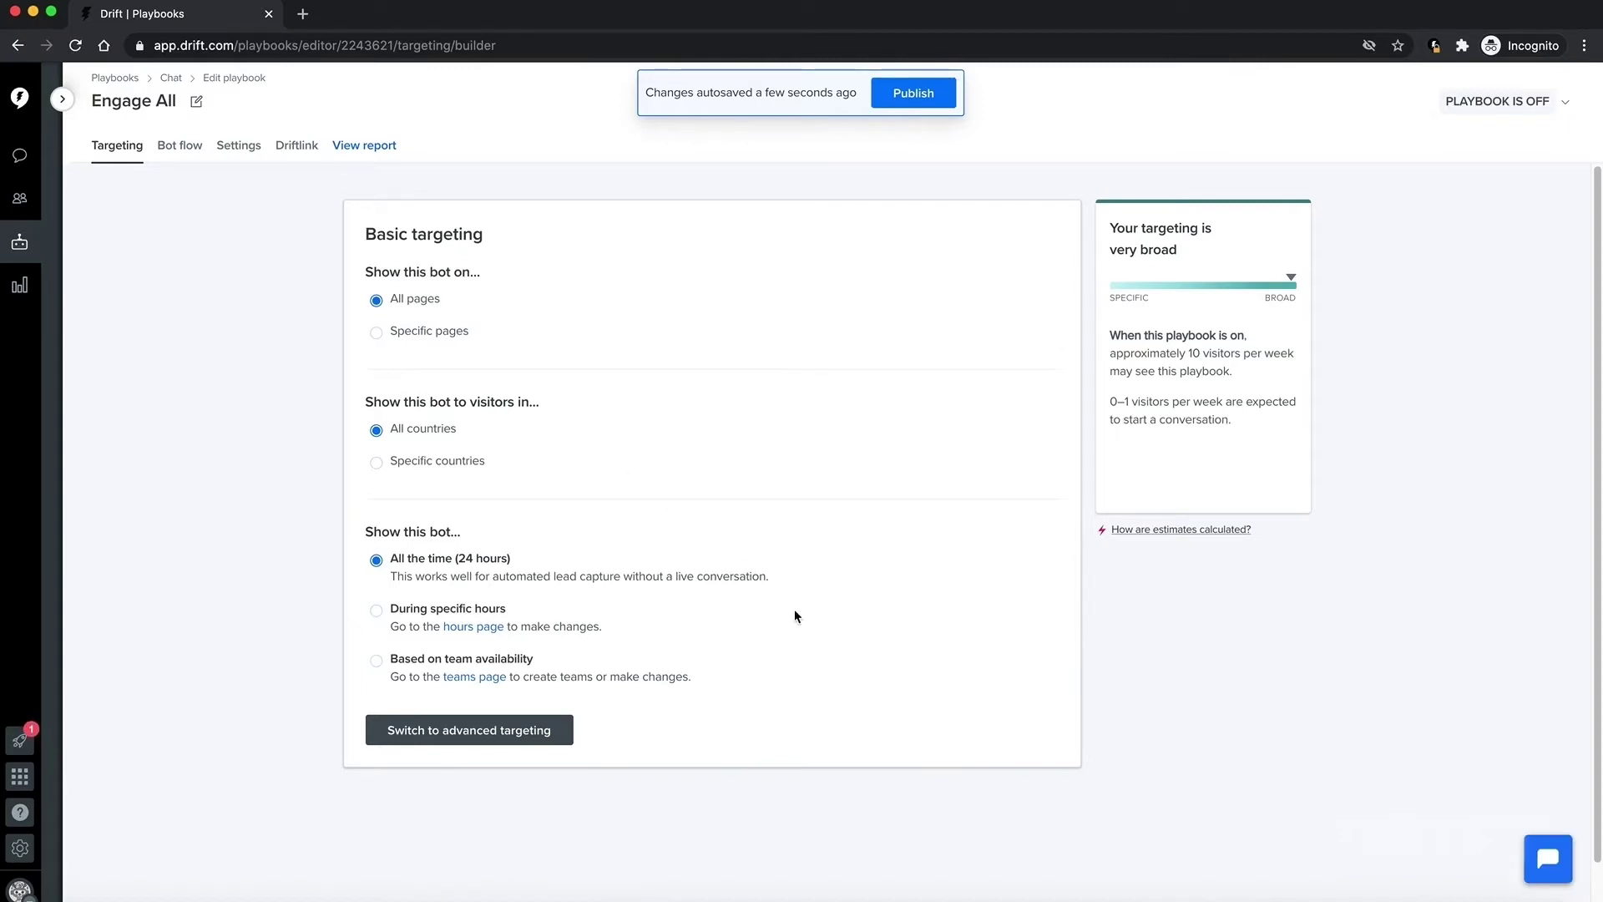
- Publish Engage All, target only visitors whose URL is exactly 'pricing', and view the bot flow
left_click(914, 98)
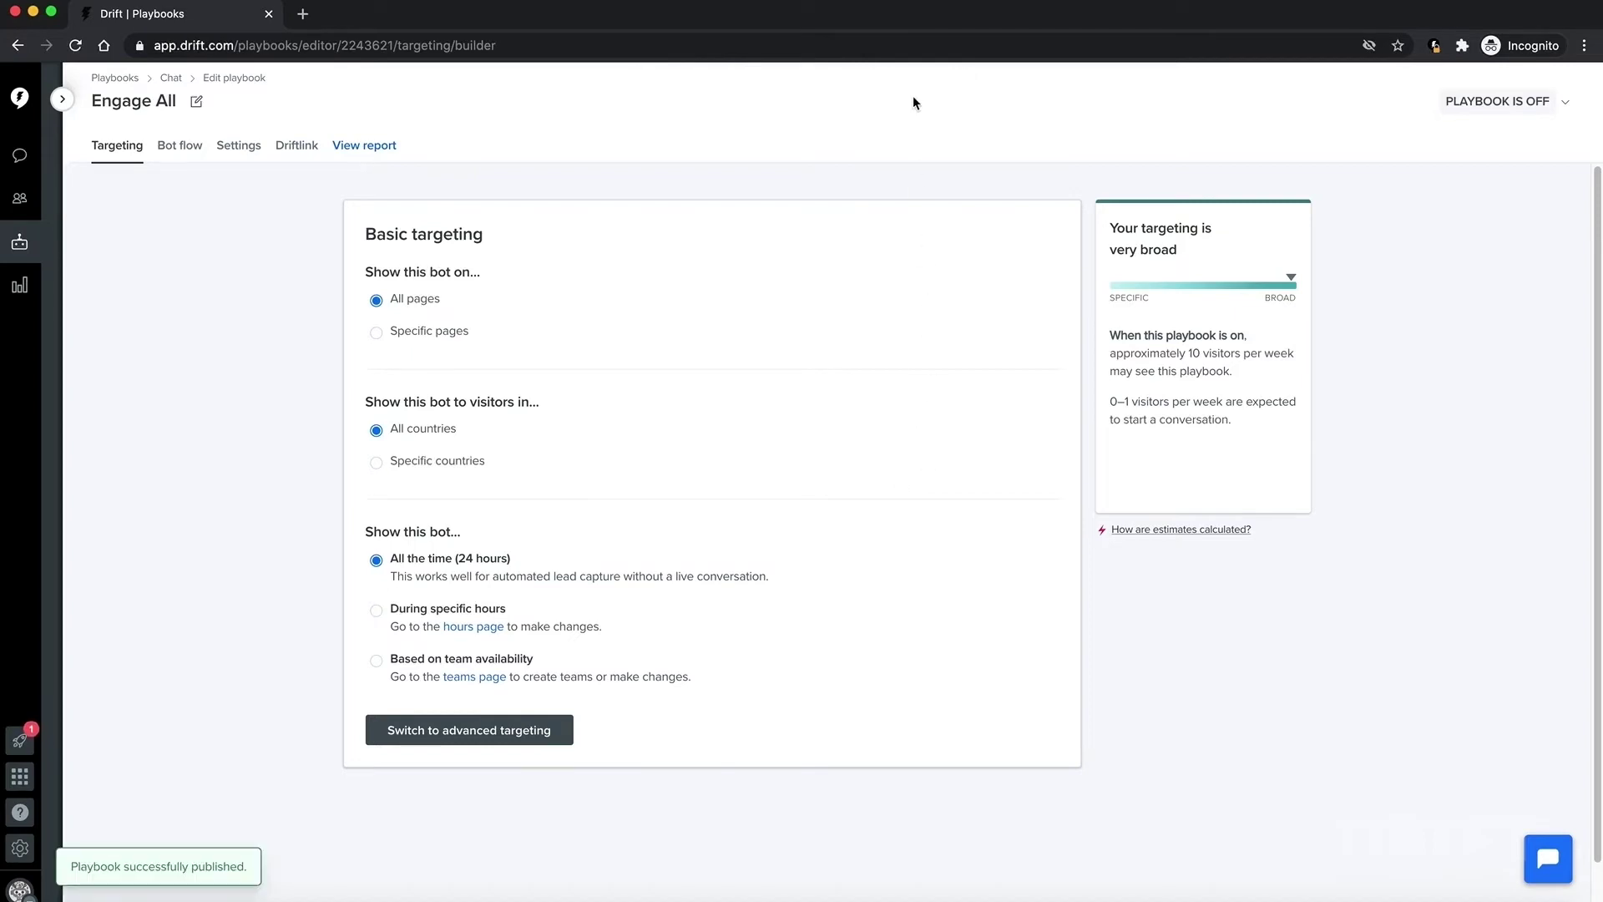
left_click(534, 730)
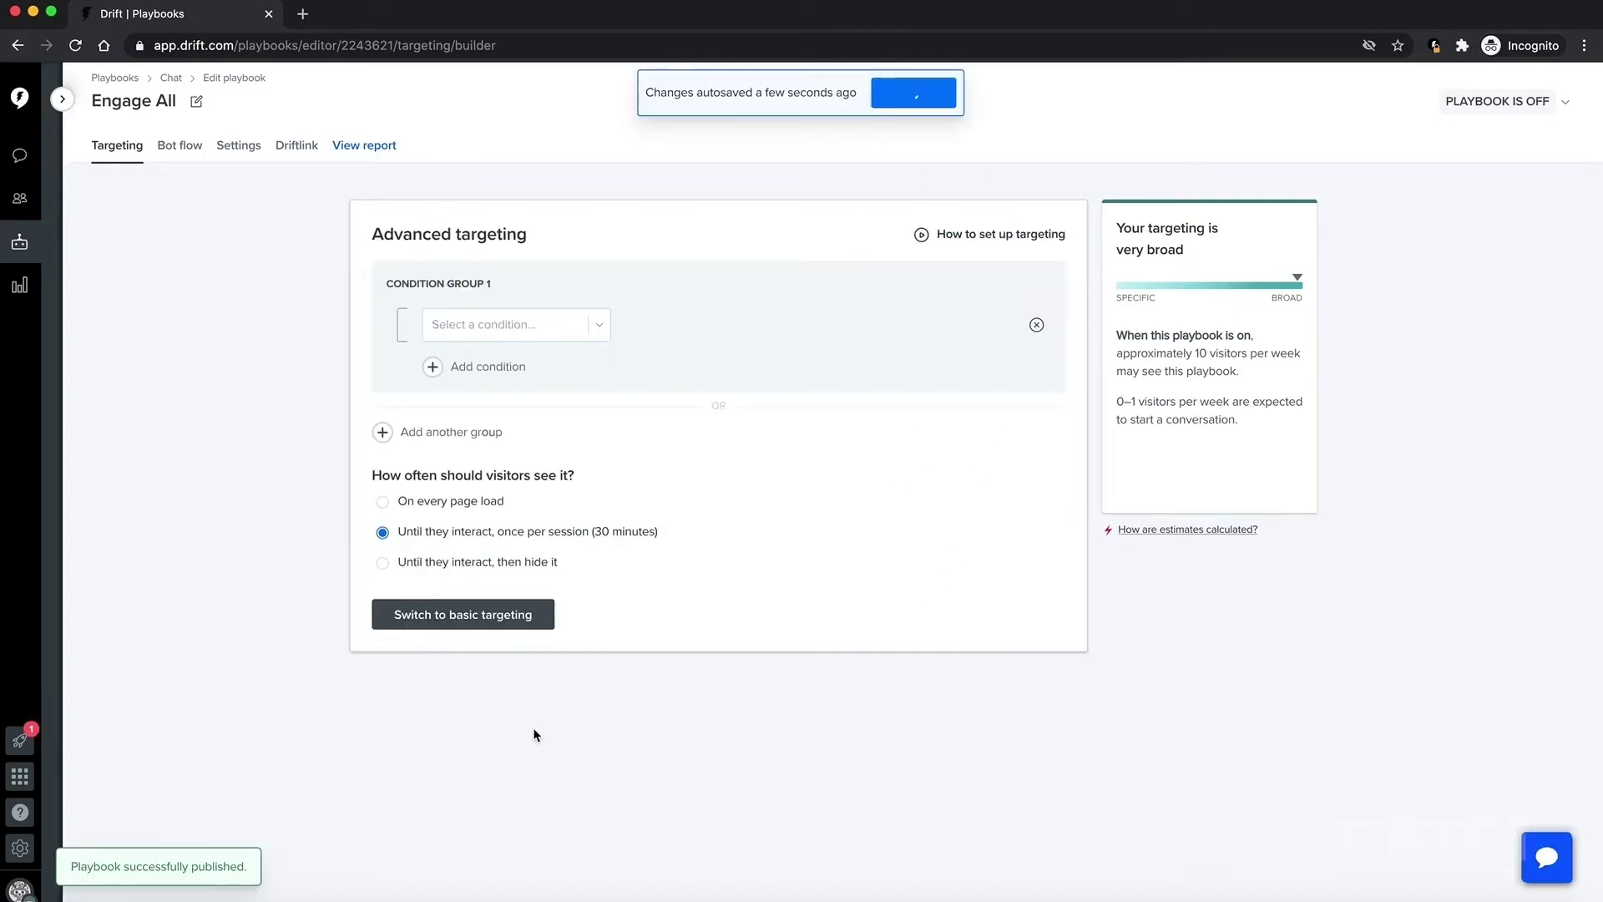
left_click(587, 325)
left_click(575, 428)
left_click(687, 334)
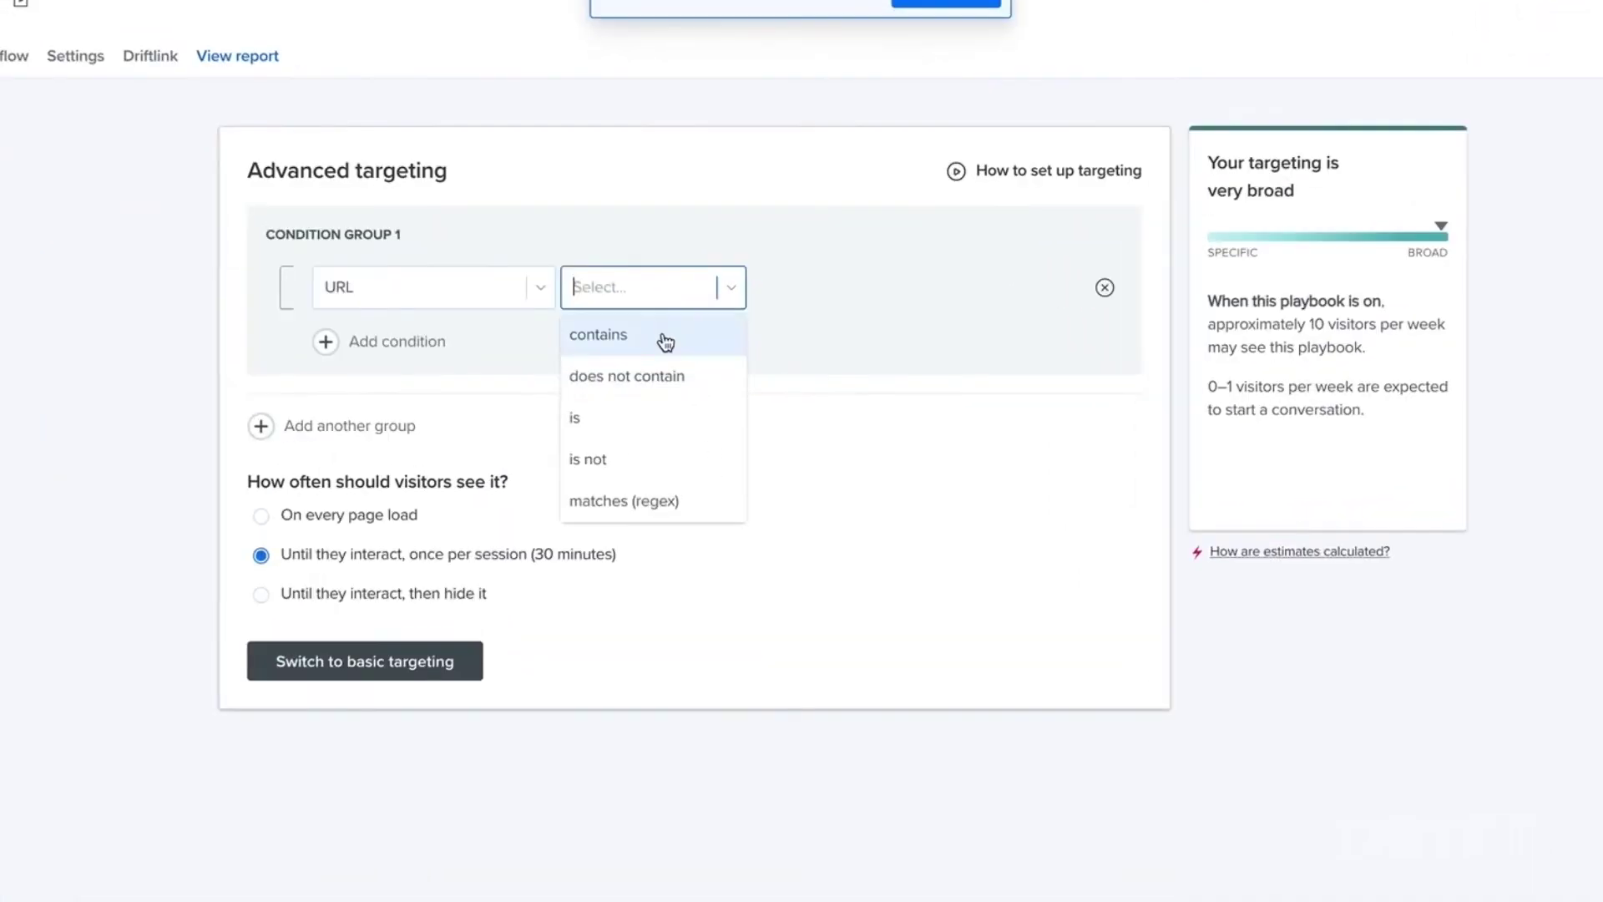
left_click(690, 424)
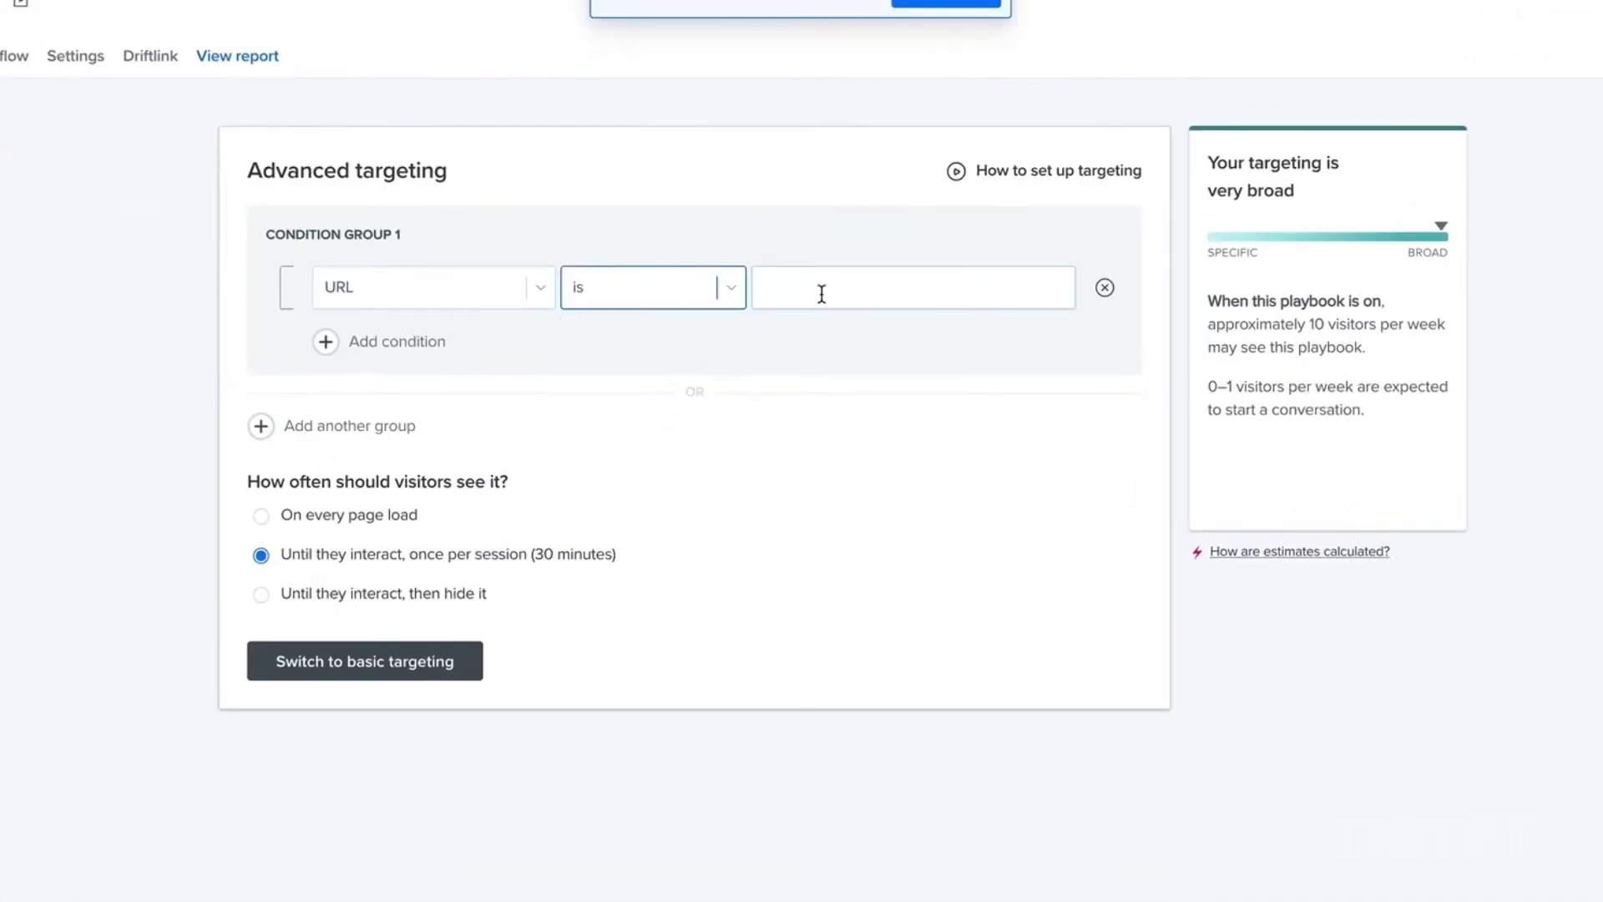
left_click(822, 293)
type("pricing")
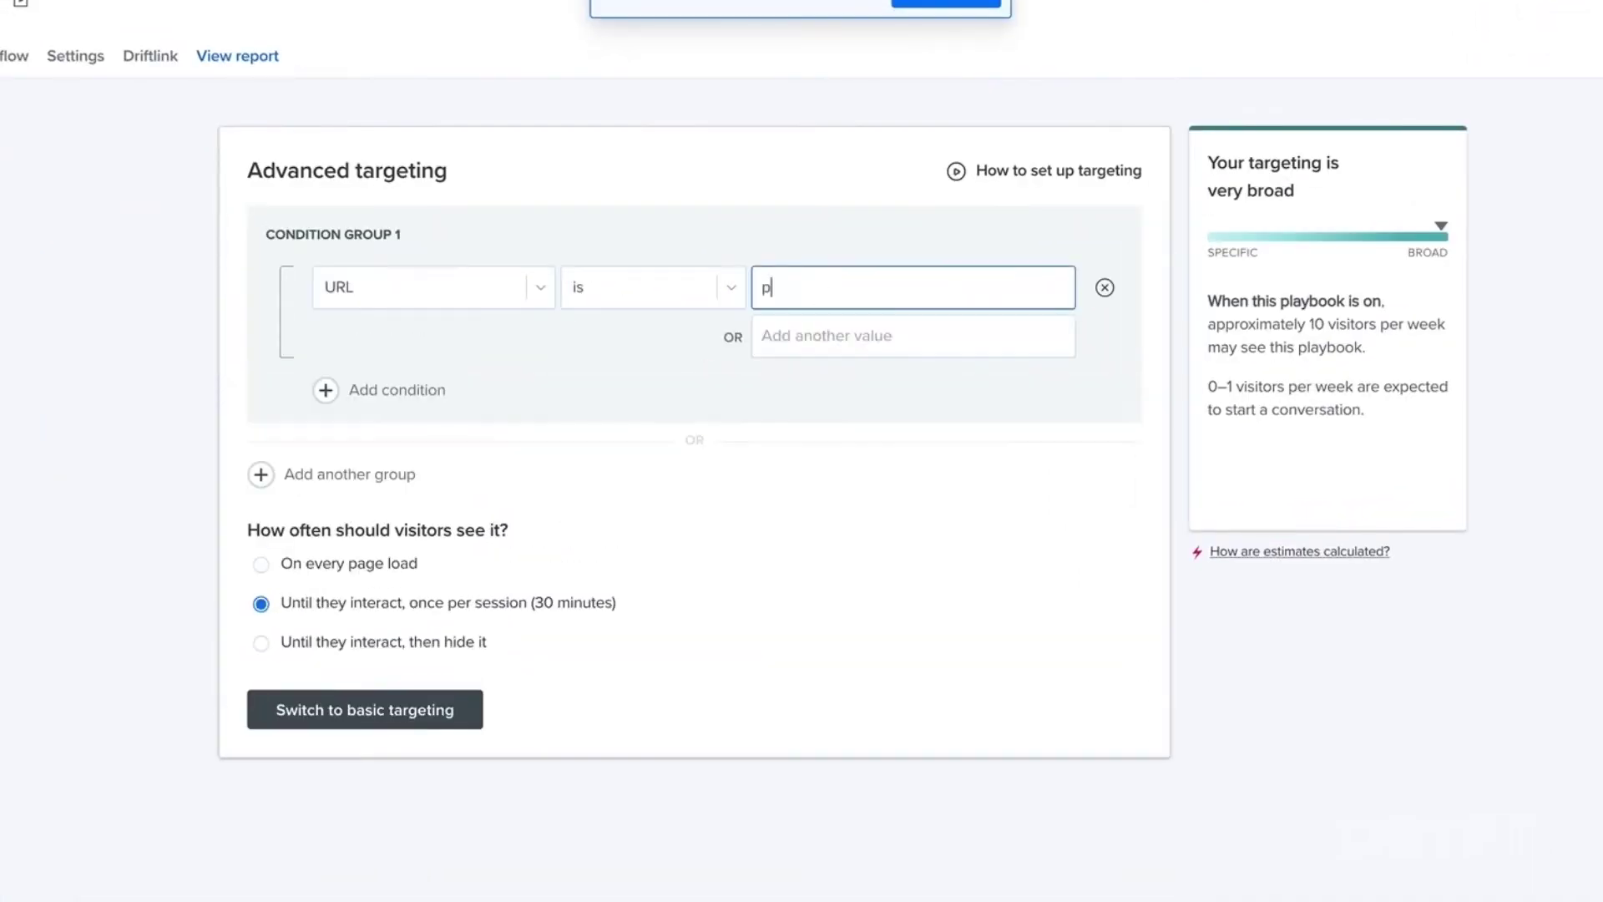
left_click(20, 56)
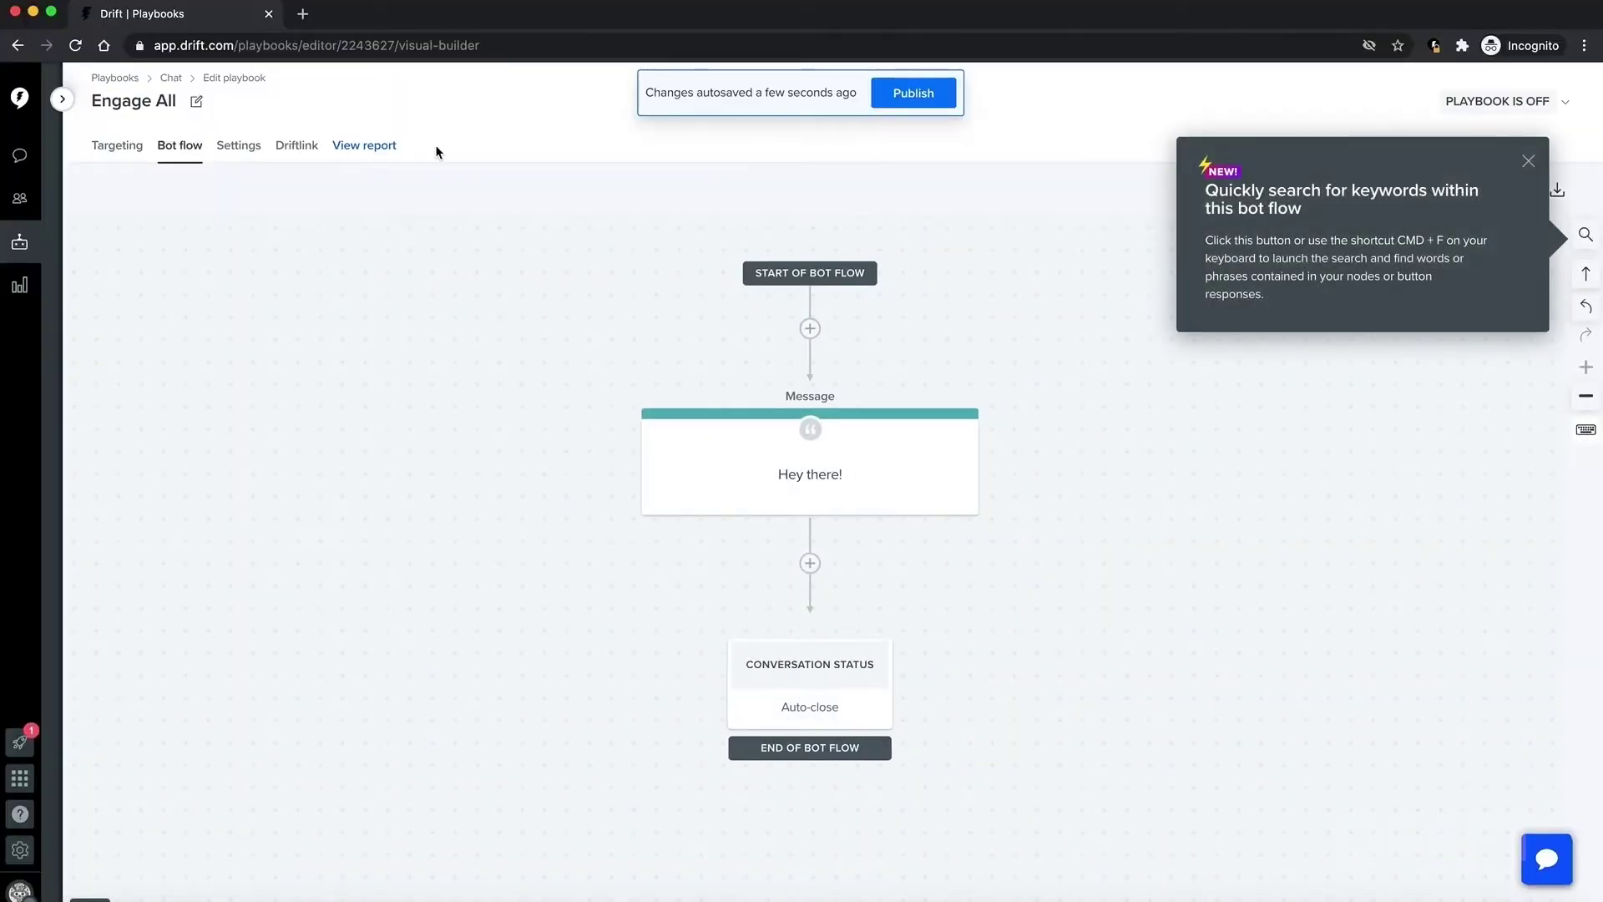
- Delete the default 'Hey there!' message and add a question node as the first step
left_click(1529, 163)
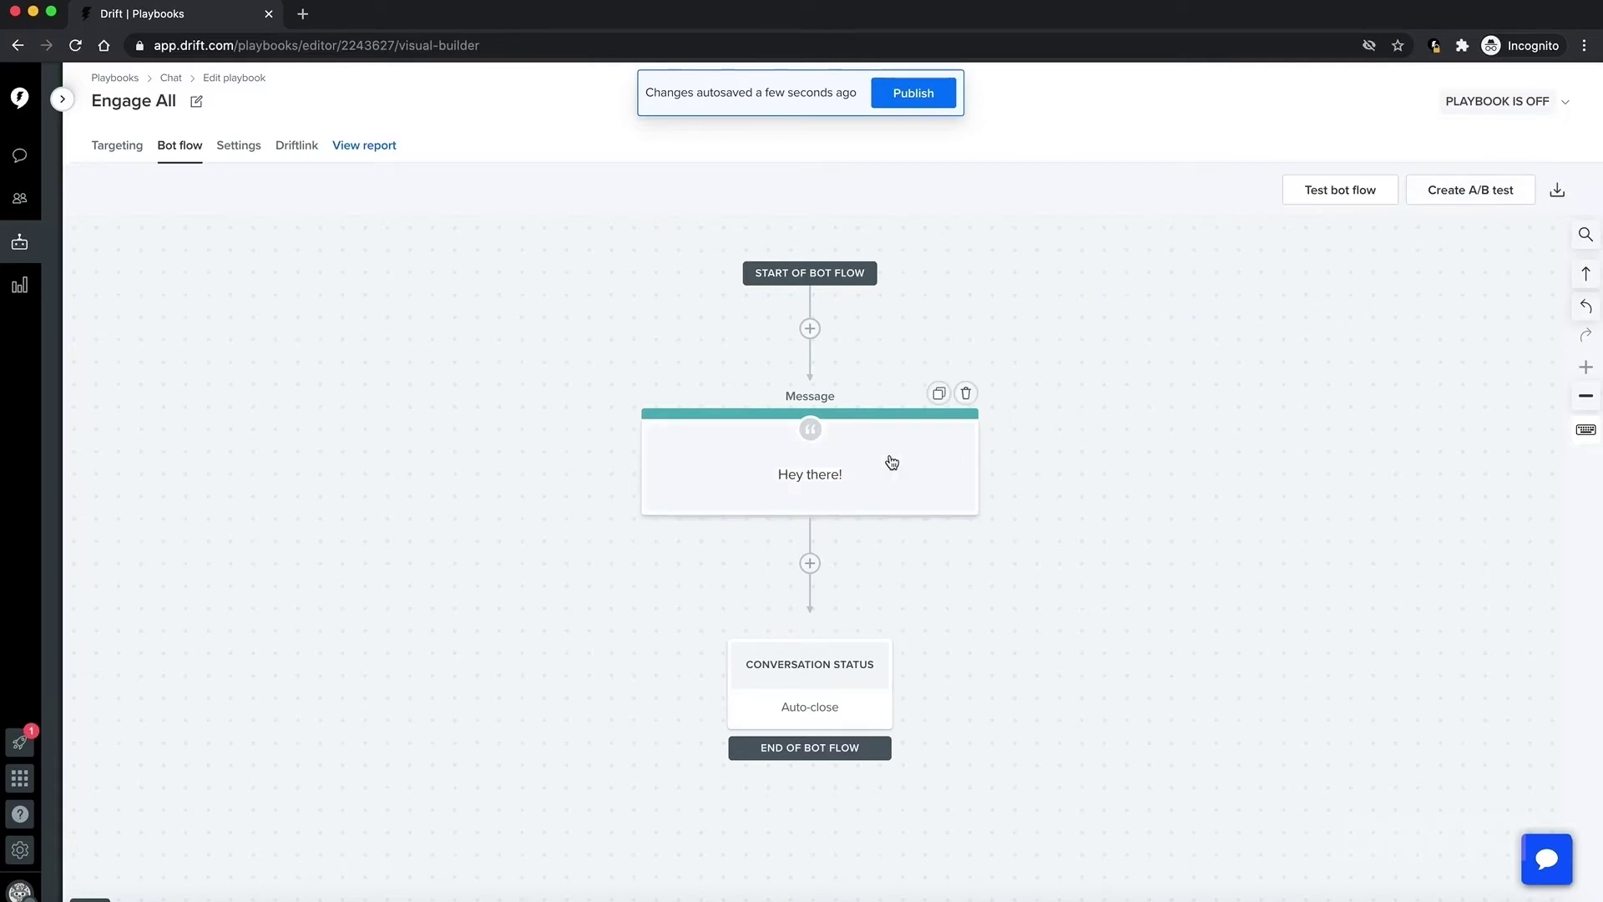
left_click(966, 393)
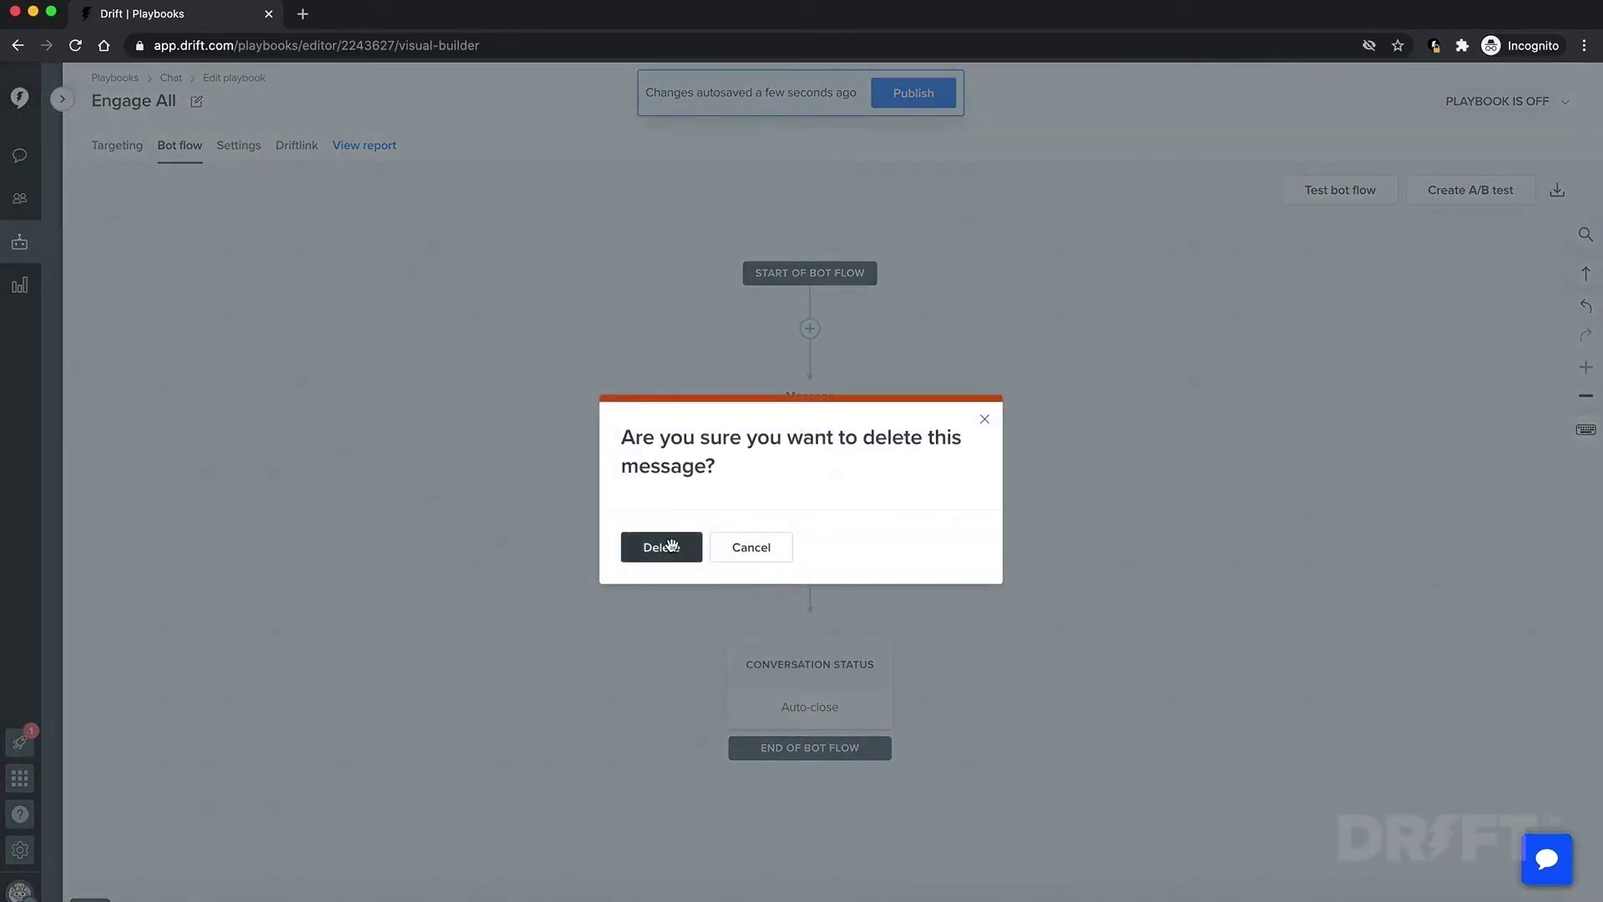
left_click(672, 546)
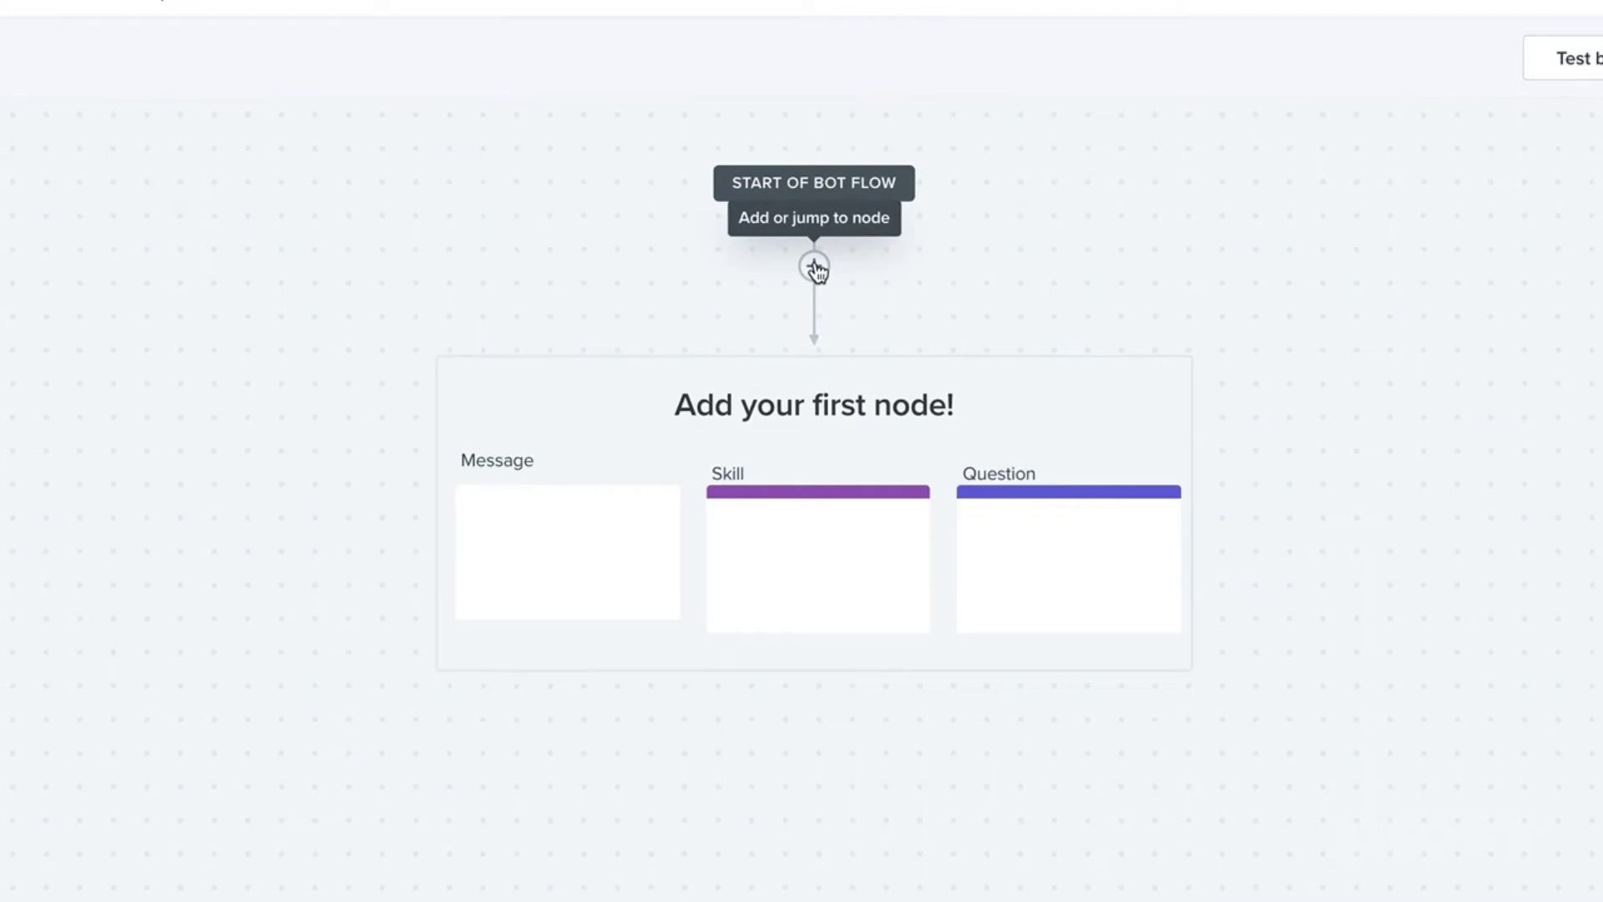
left_click(814, 267)
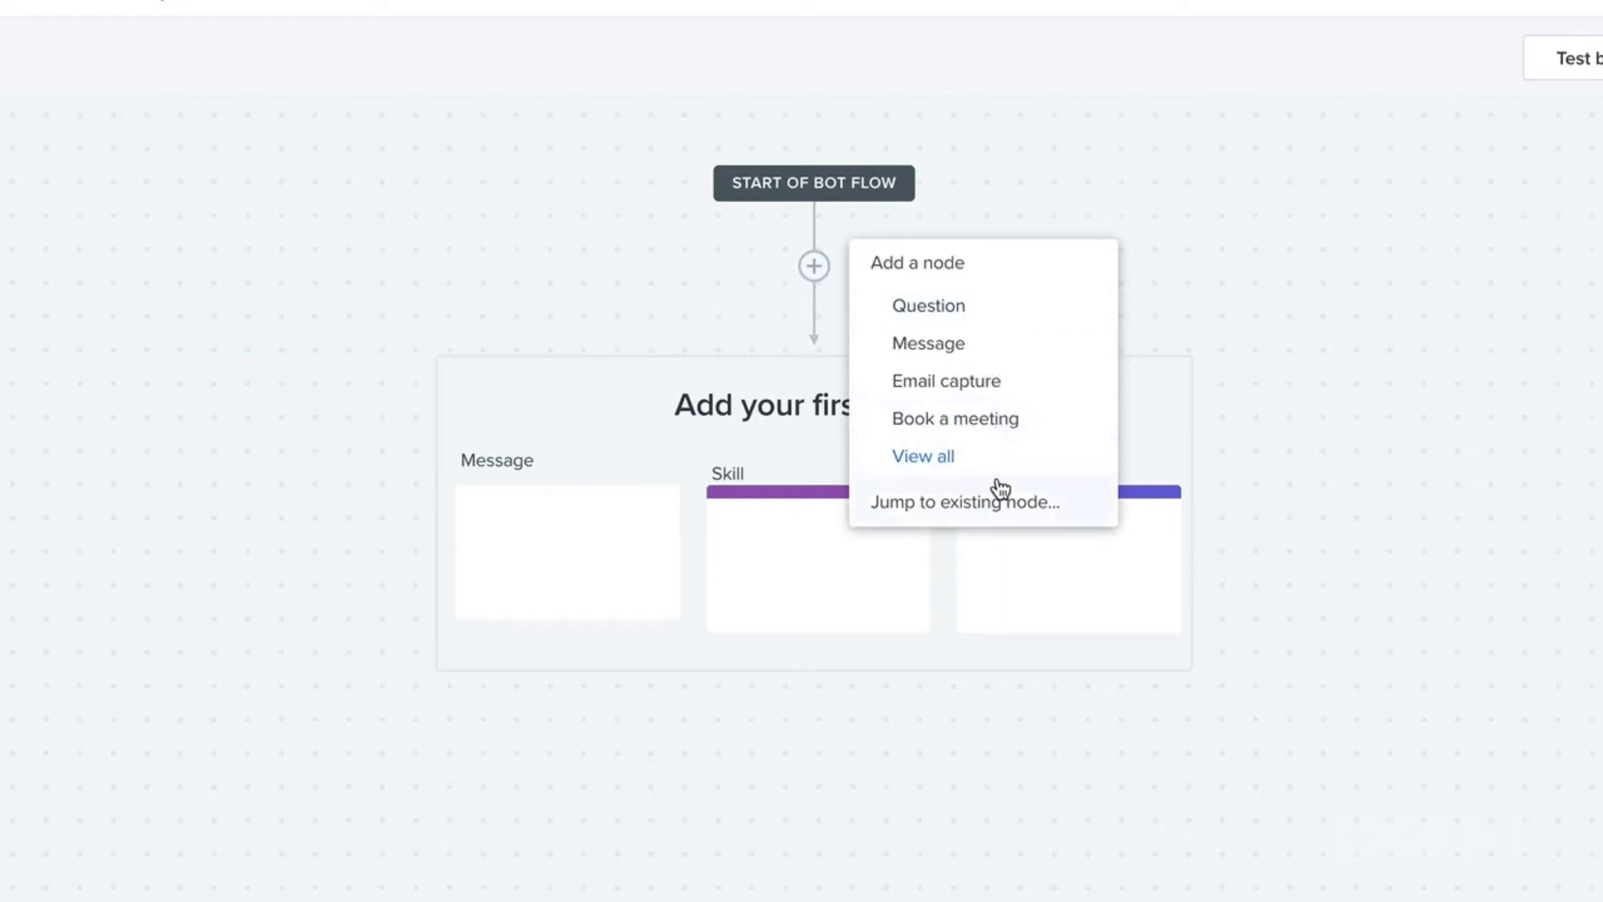
left_click(951, 325)
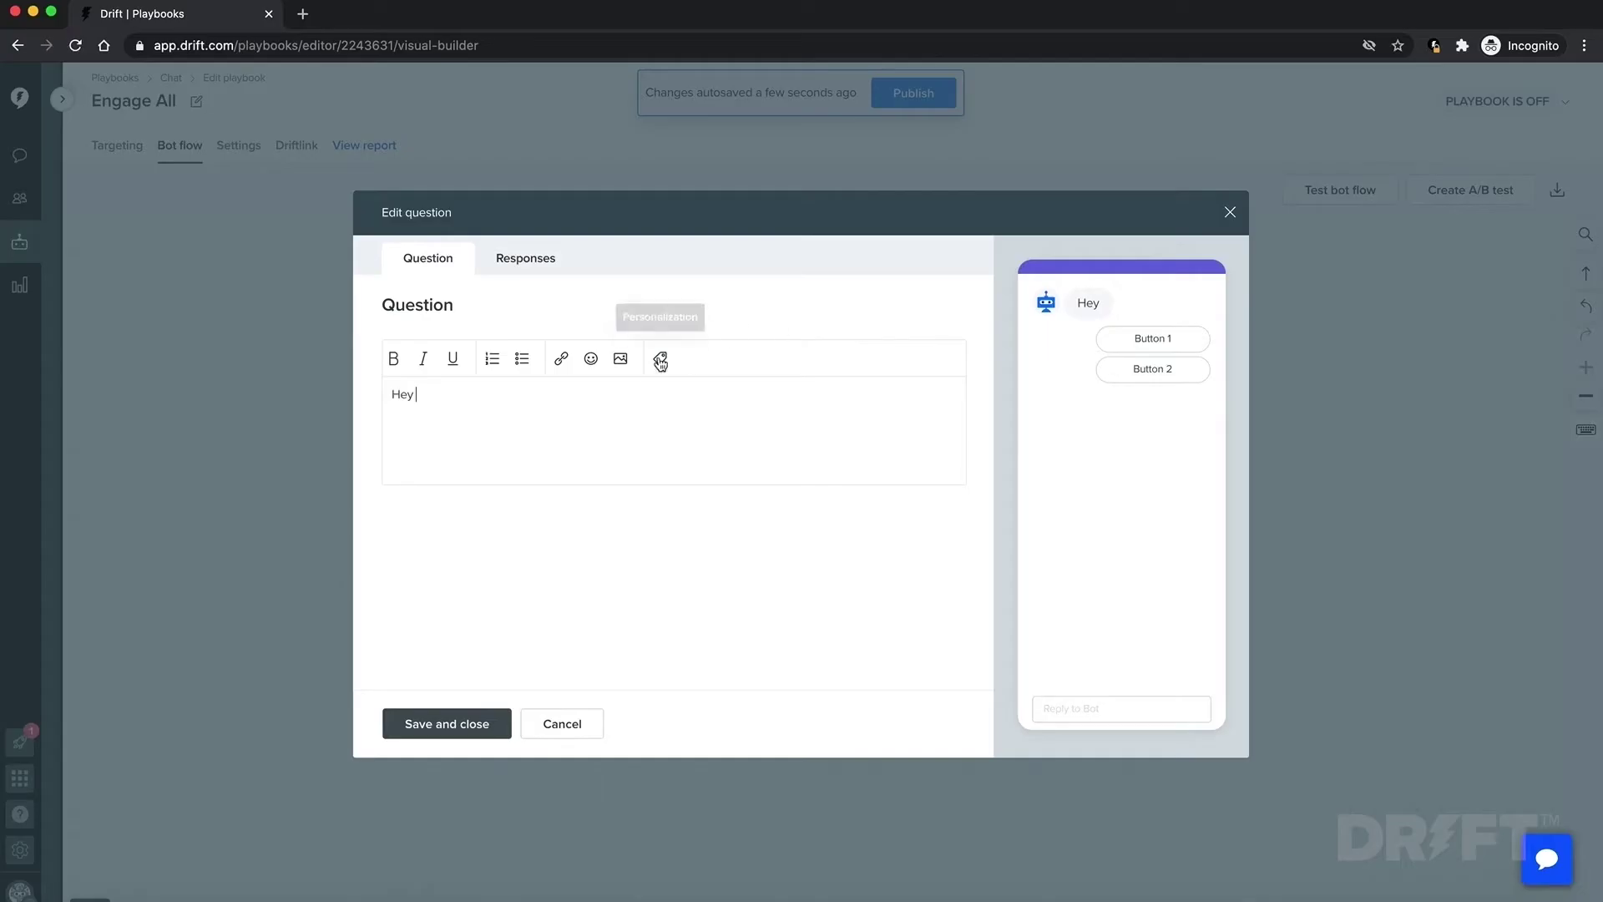
- Insert the company name variable into the greeting question and save it
left_click(660, 358)
type("compan")
left_click(698, 500)
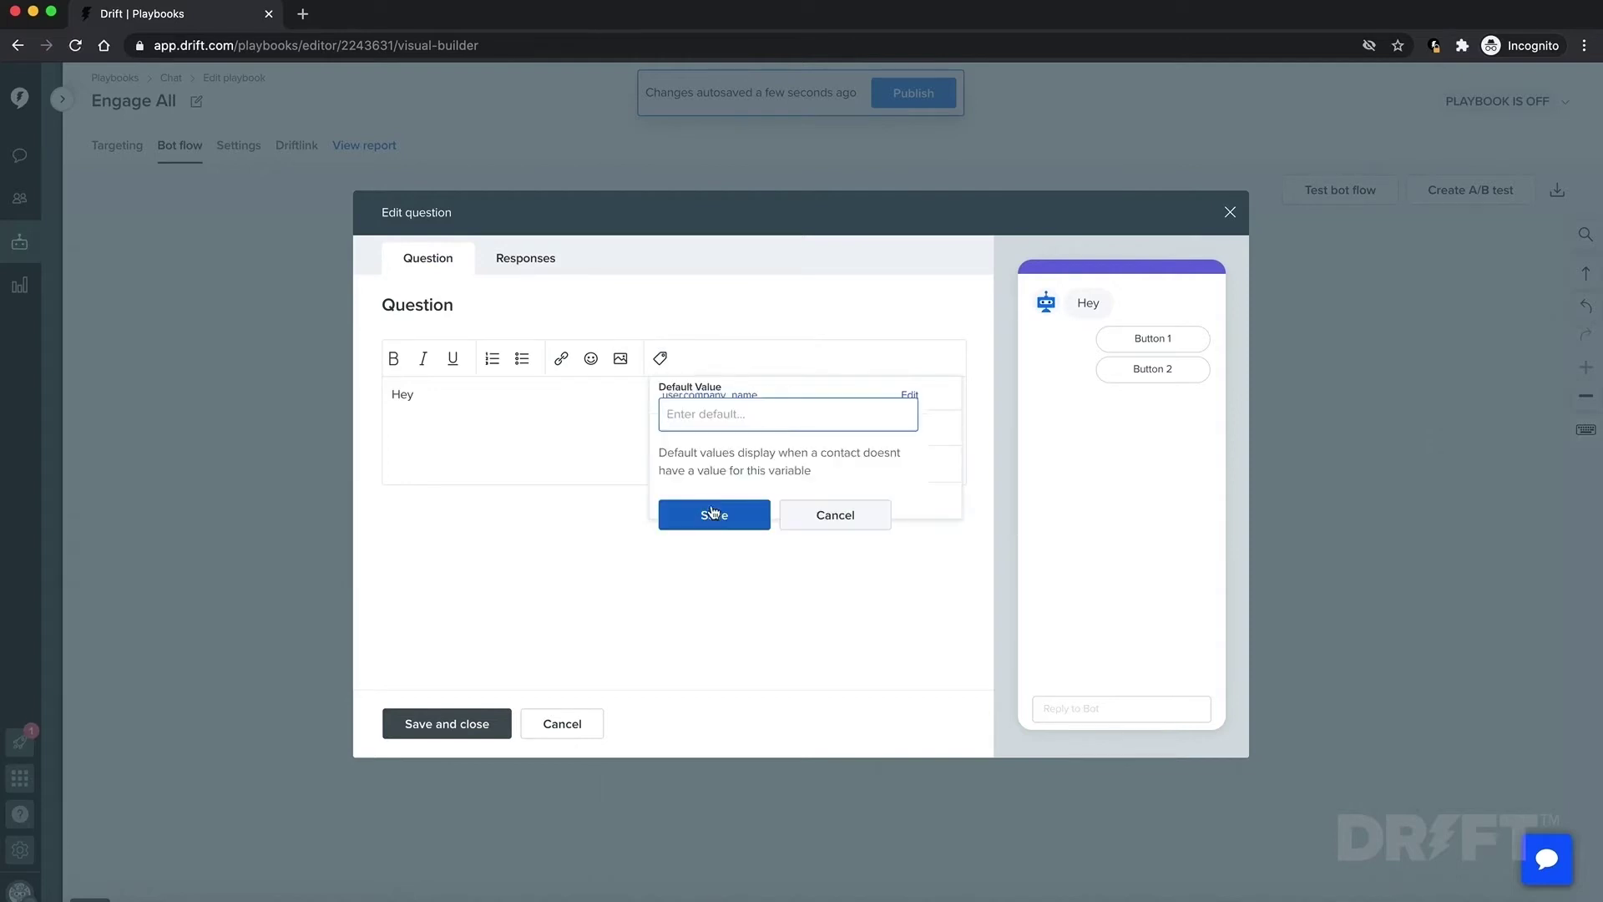
left_click(714, 514)
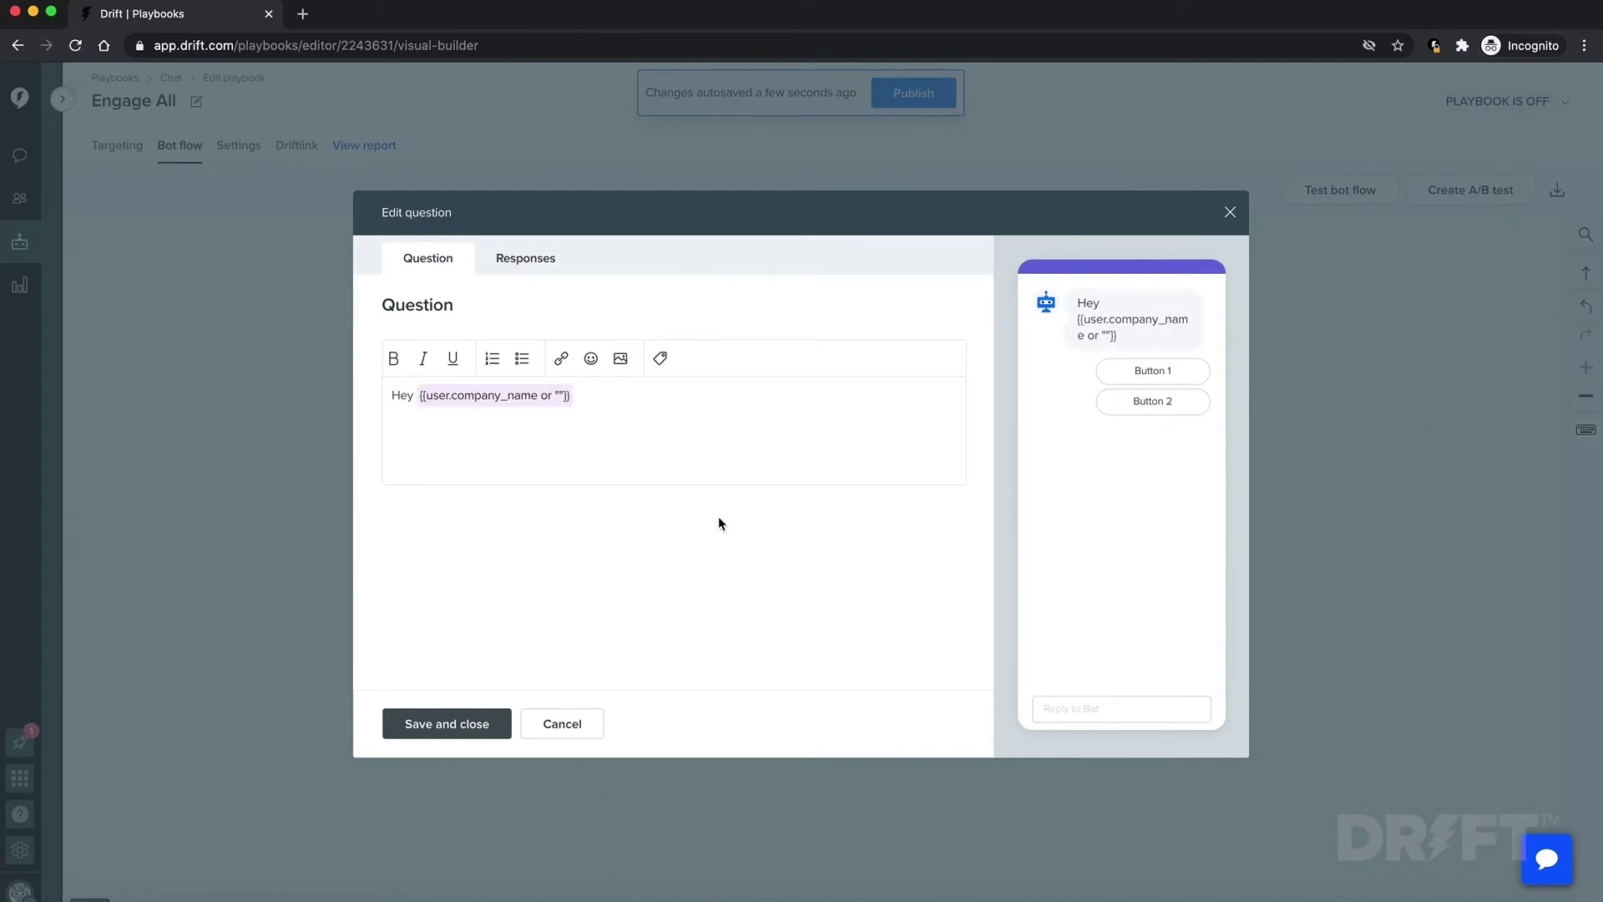
left_click(460, 741)
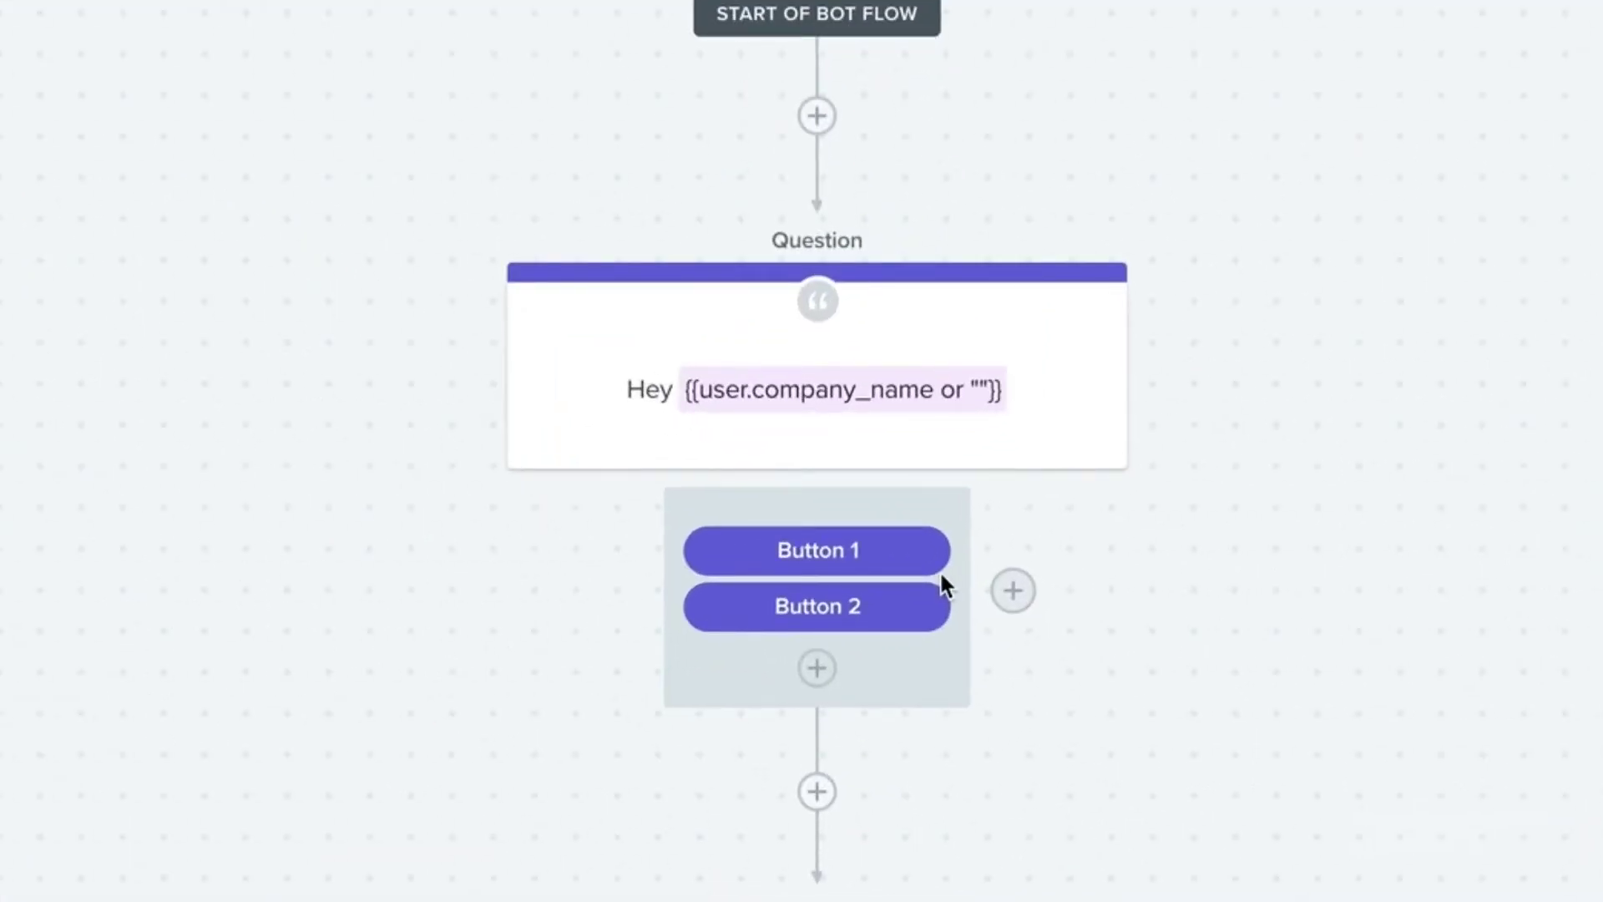
- Save the greeting's answer buttons and move I'm just browsing onto its own path
mouse_move(927, 616)
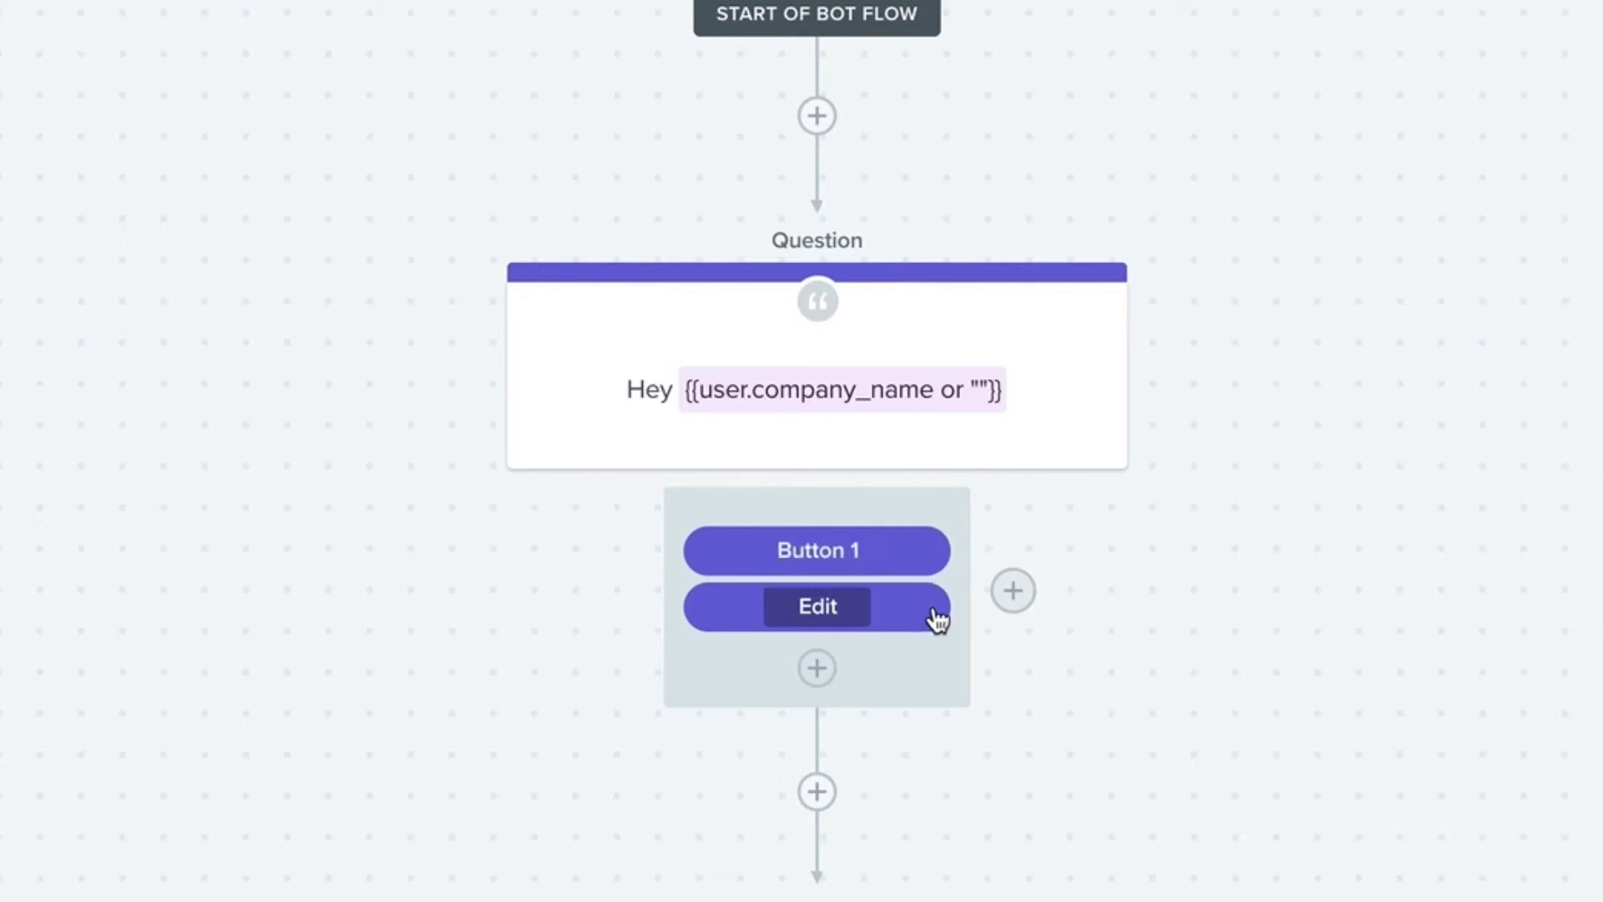
left_click(891, 556)
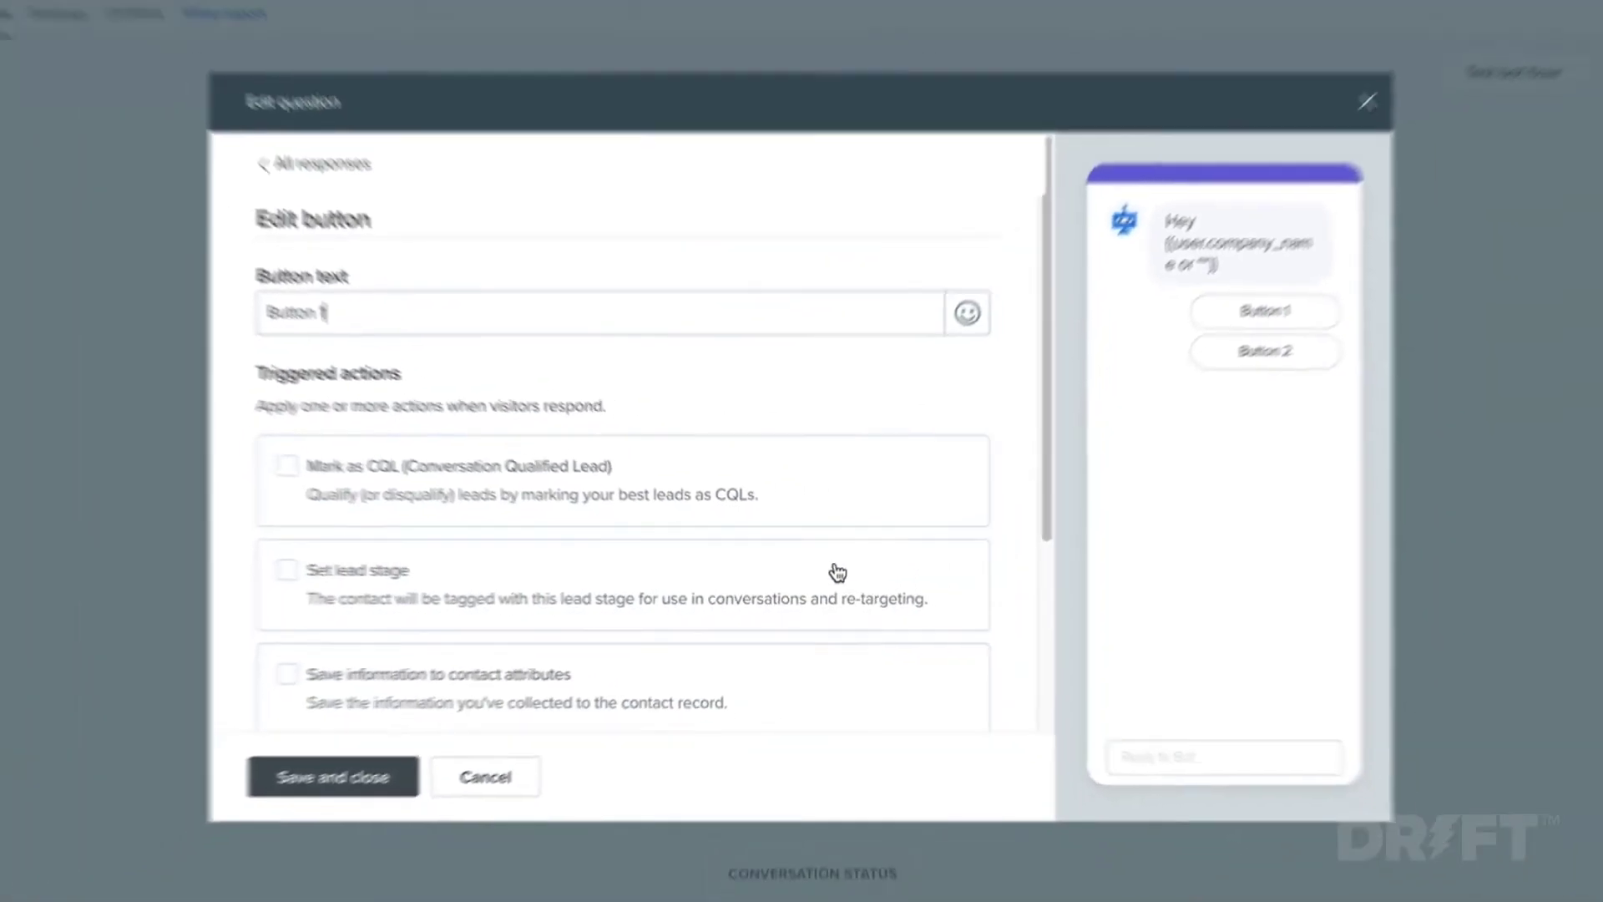
scroll(825, 566, "down", 3)
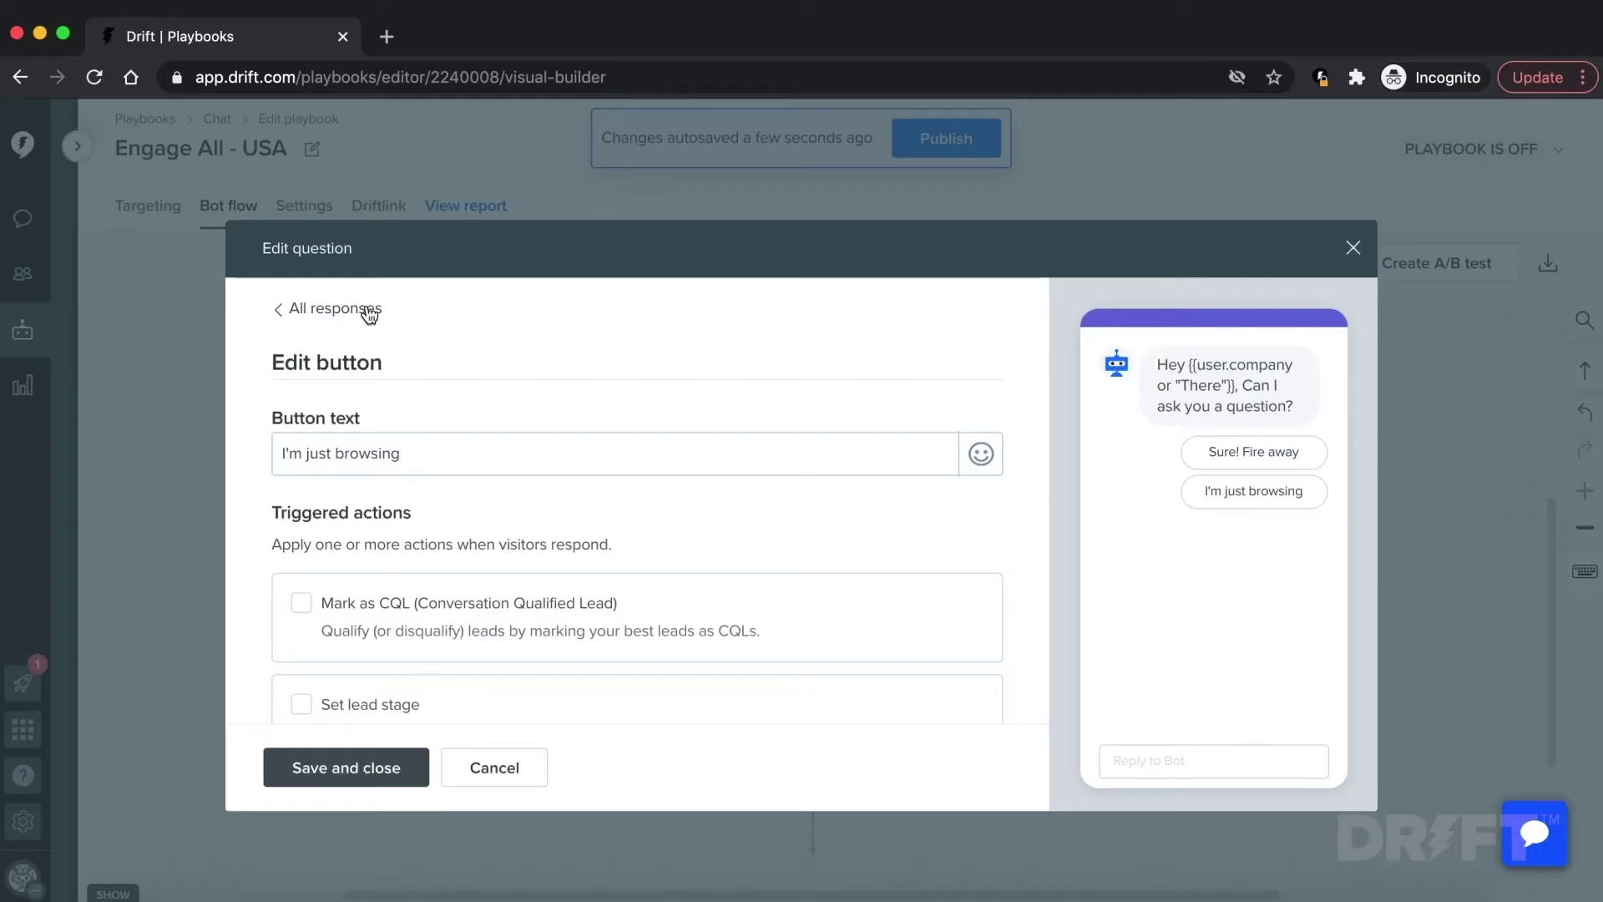
left_click(369, 311)
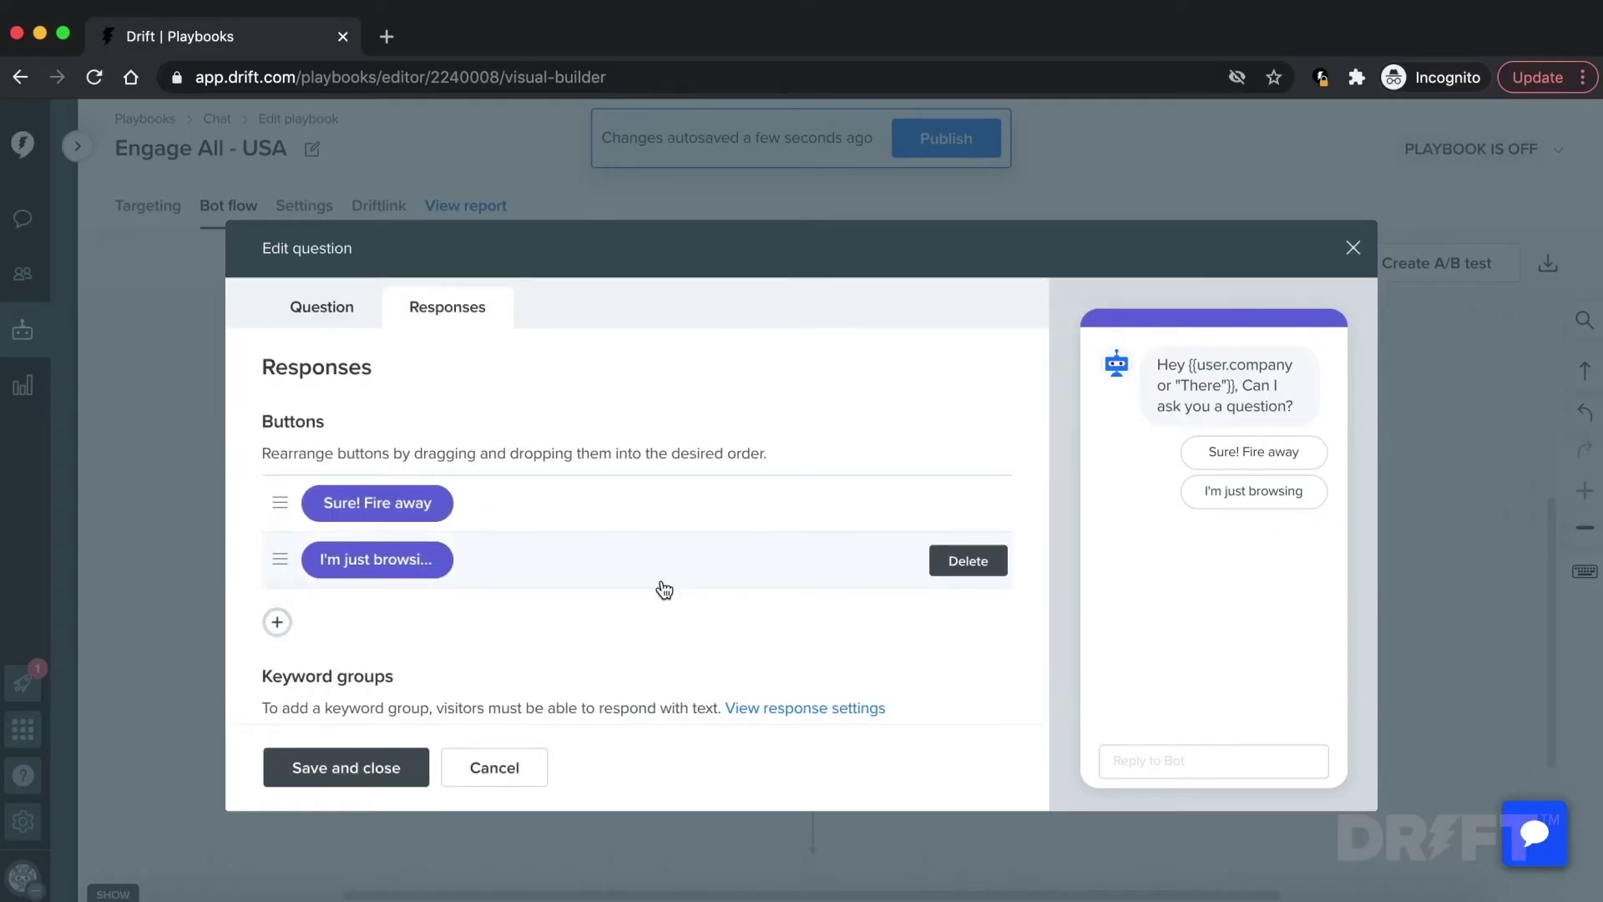
scroll(663, 584, "down", 5)
left_click(349, 767)
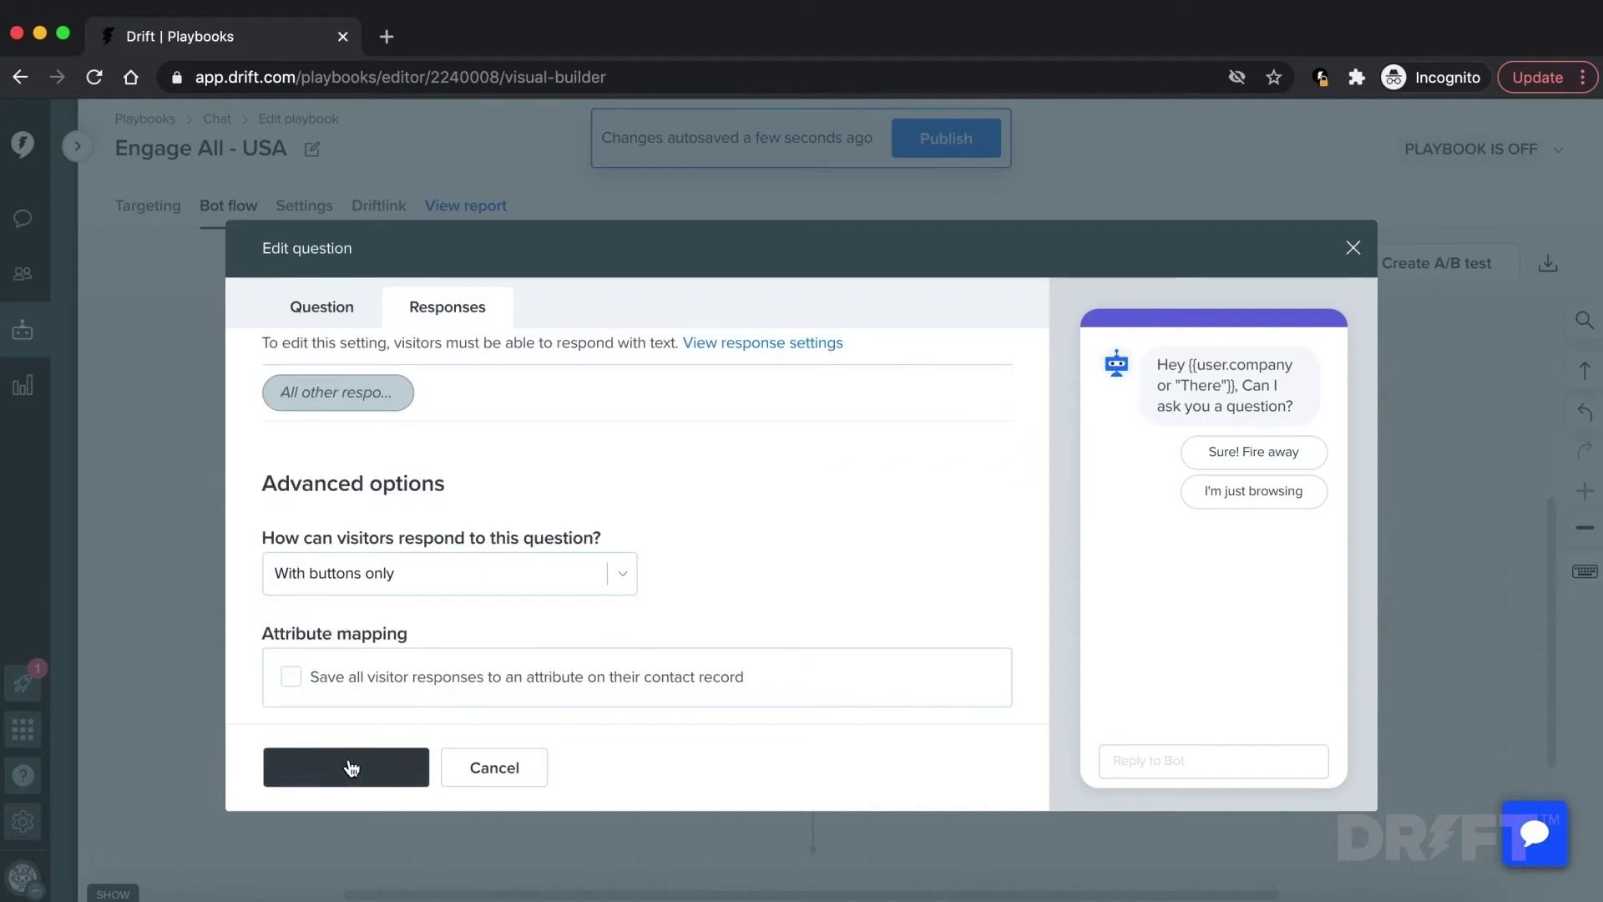
left_click_drag(822, 662, 954, 588)
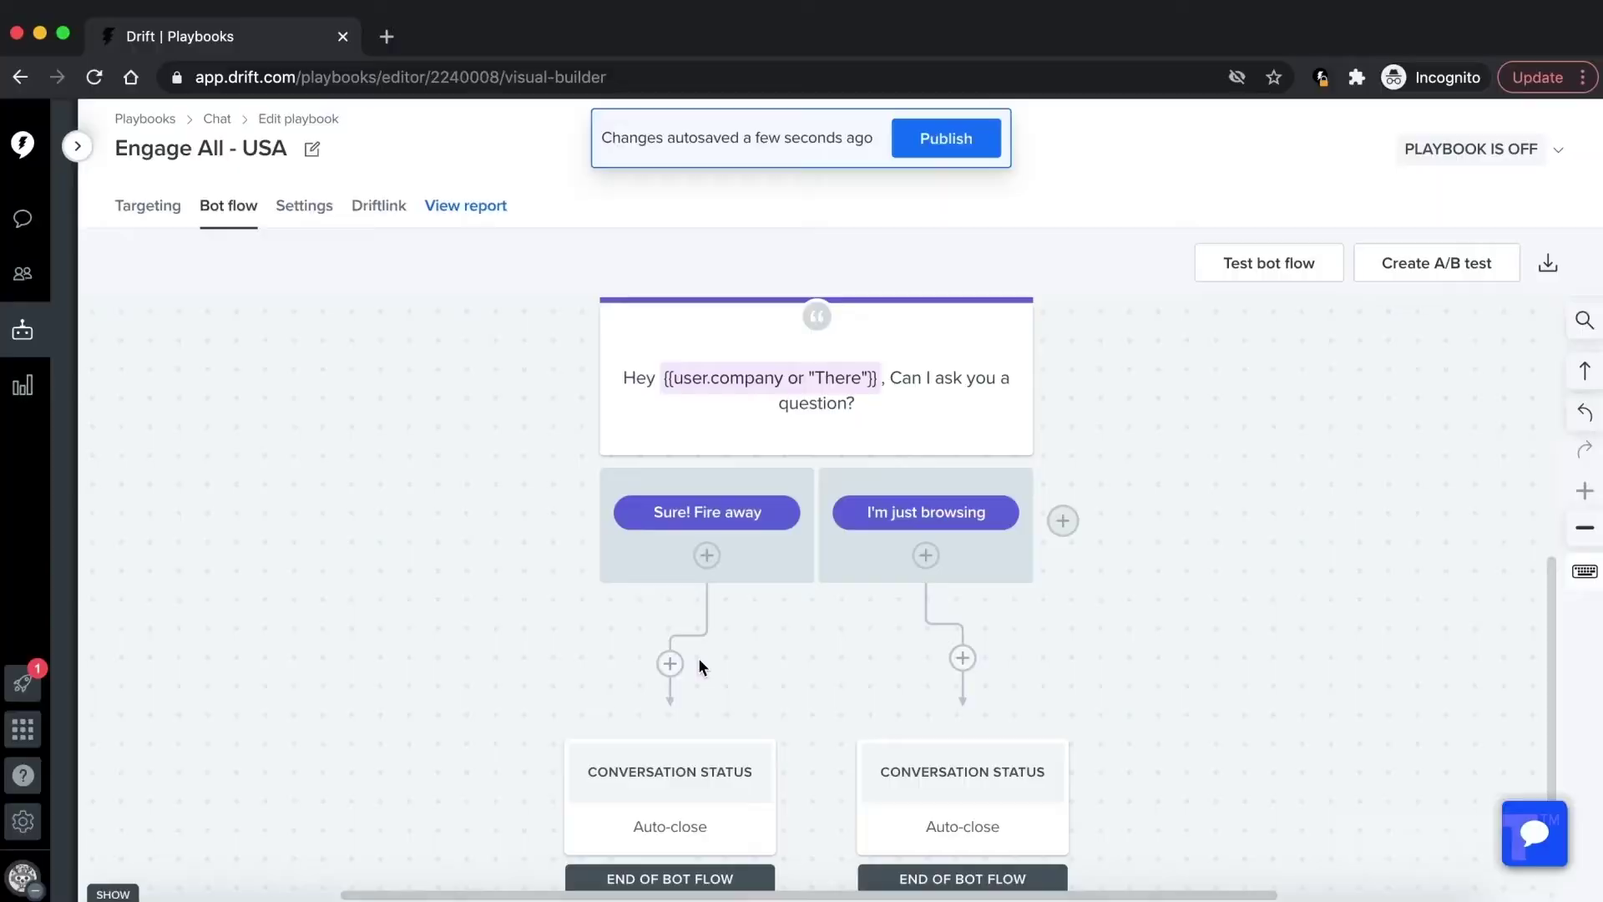
- After Sure! Fire away, add the pasted marketing-and-sales question with Sometimes and We collaborate well answers
left_click(669, 665)
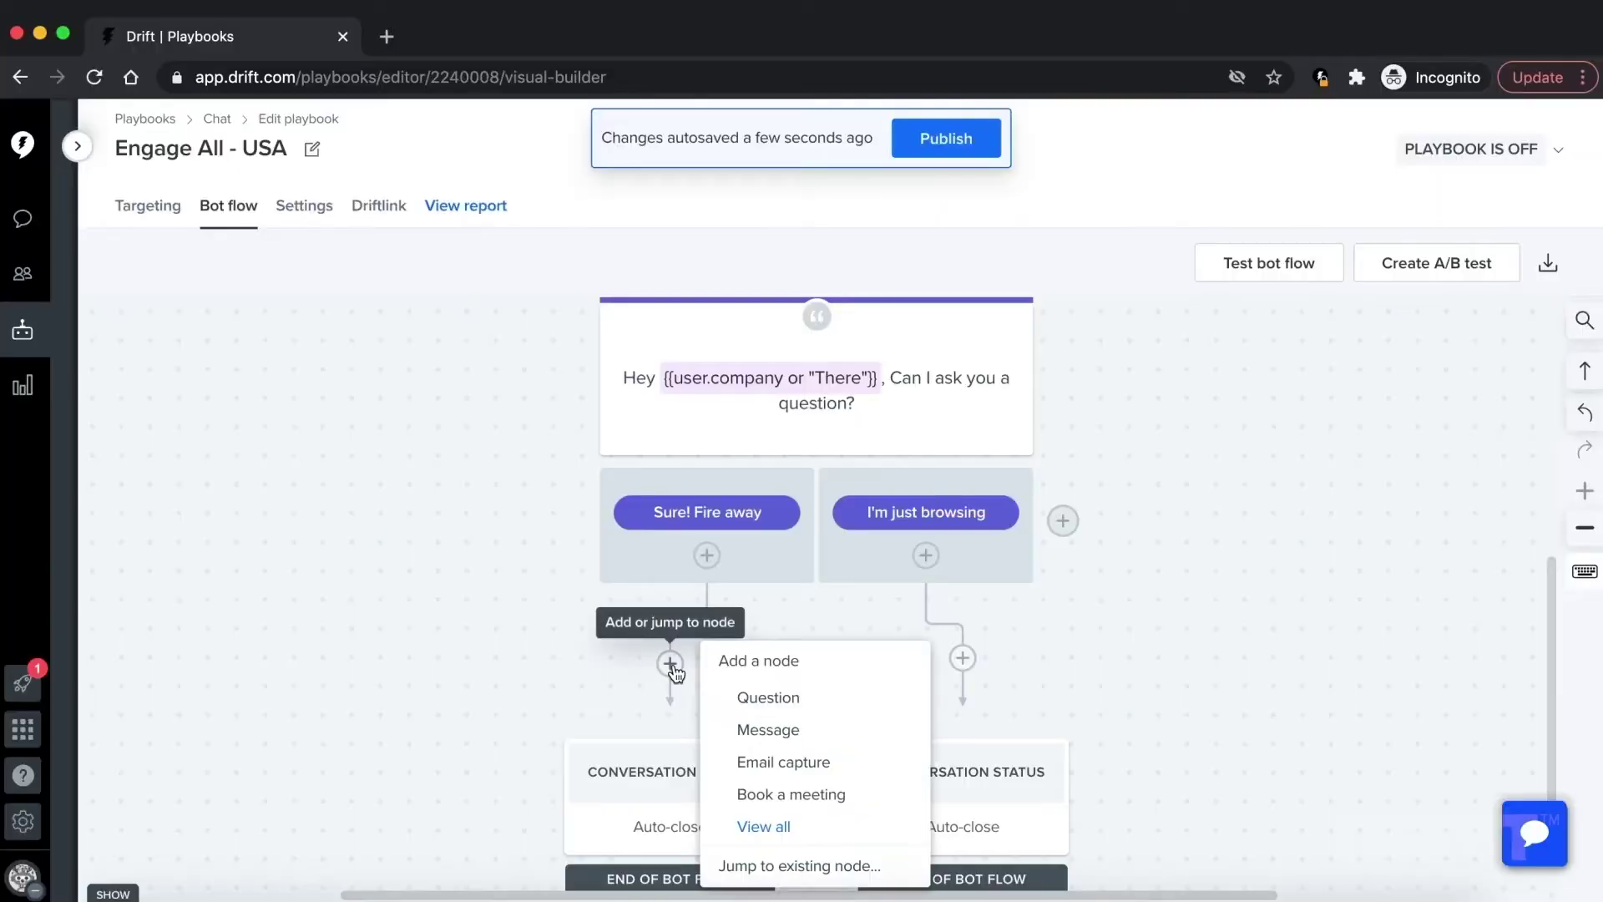
left_click(766, 698)
type("Do you ever feel like you can't figure out how marketing and sales can work together?")
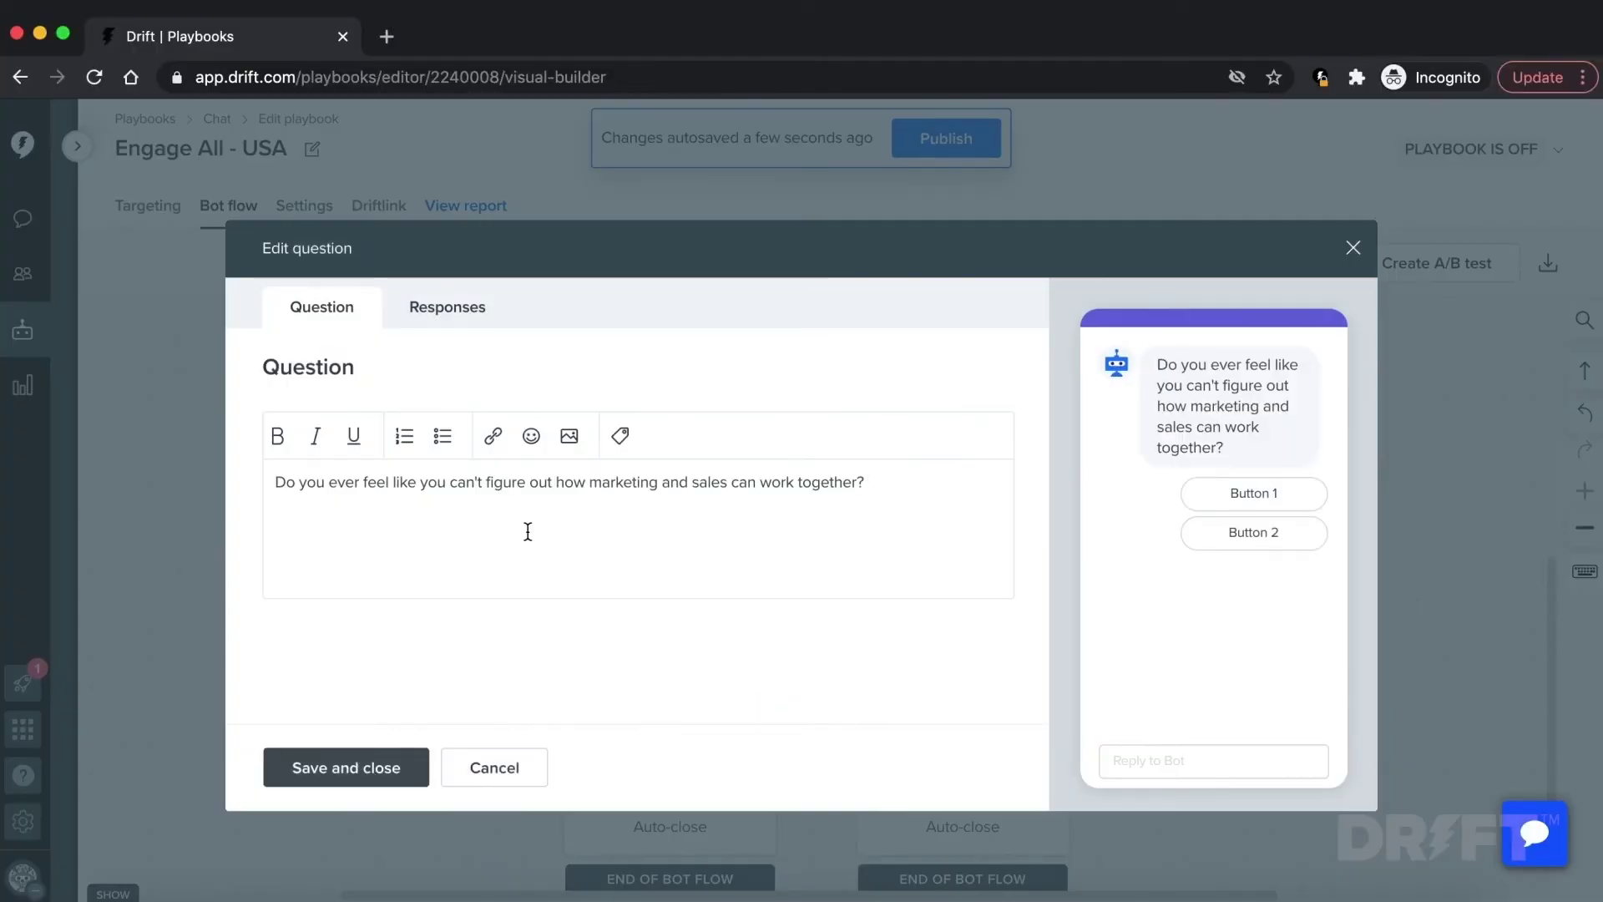
left_click(377, 769)
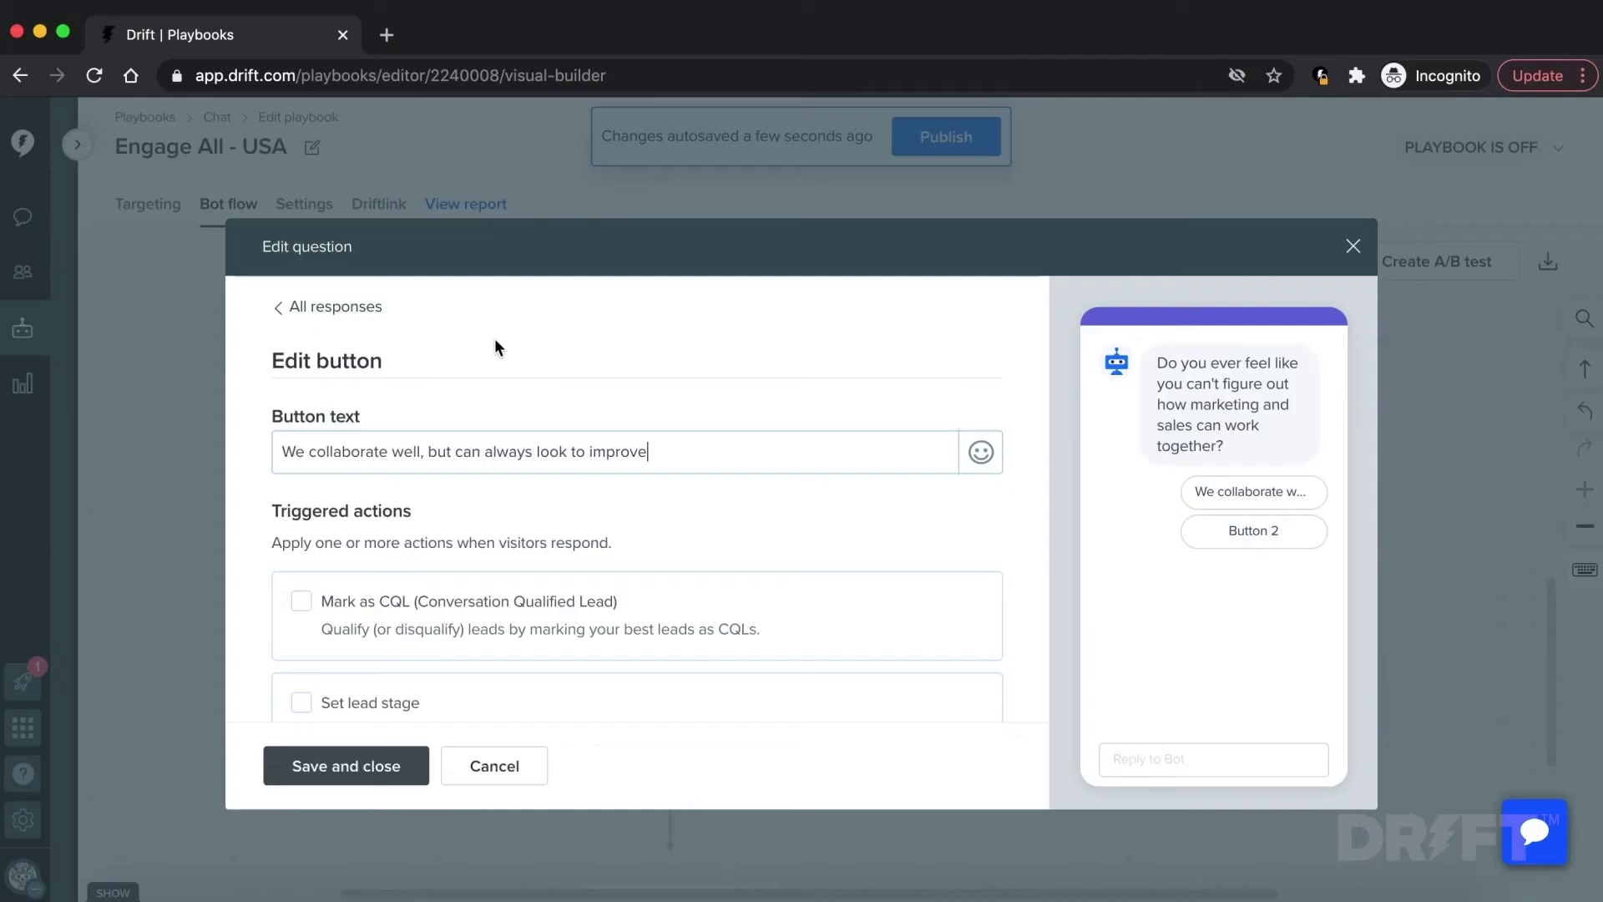
left_click(359, 309)
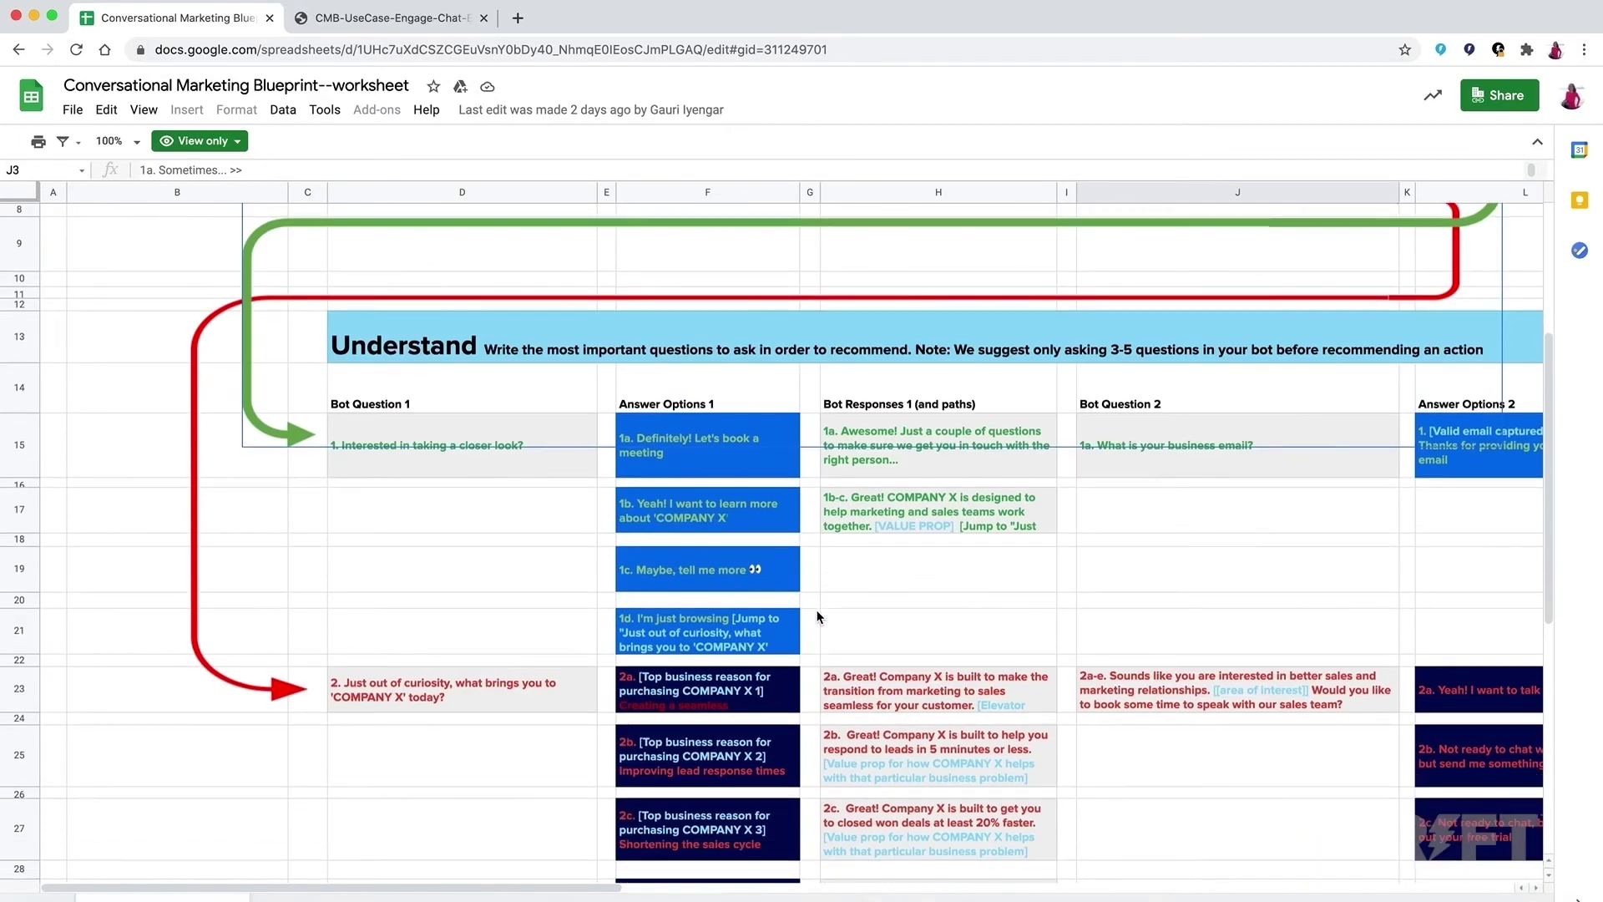
scroll(817, 617, "down", 1)
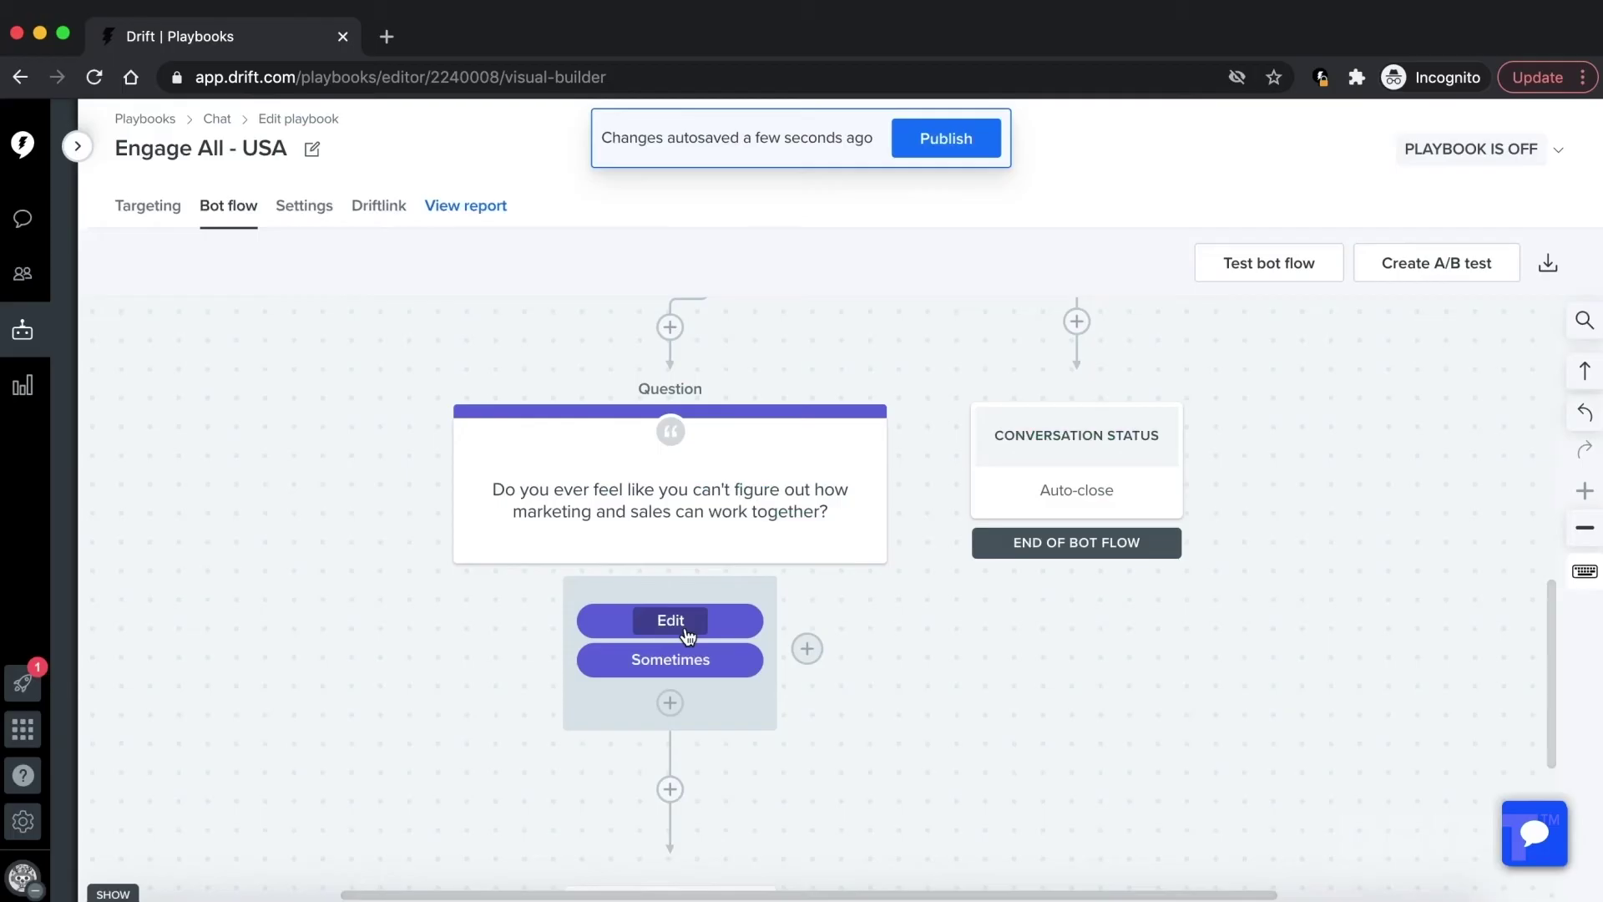
- Give the first answer a bot reply, replacing the COMPANY X placeholder with Drift
left_click(688, 637)
scroll(594, 504, "down", 5)
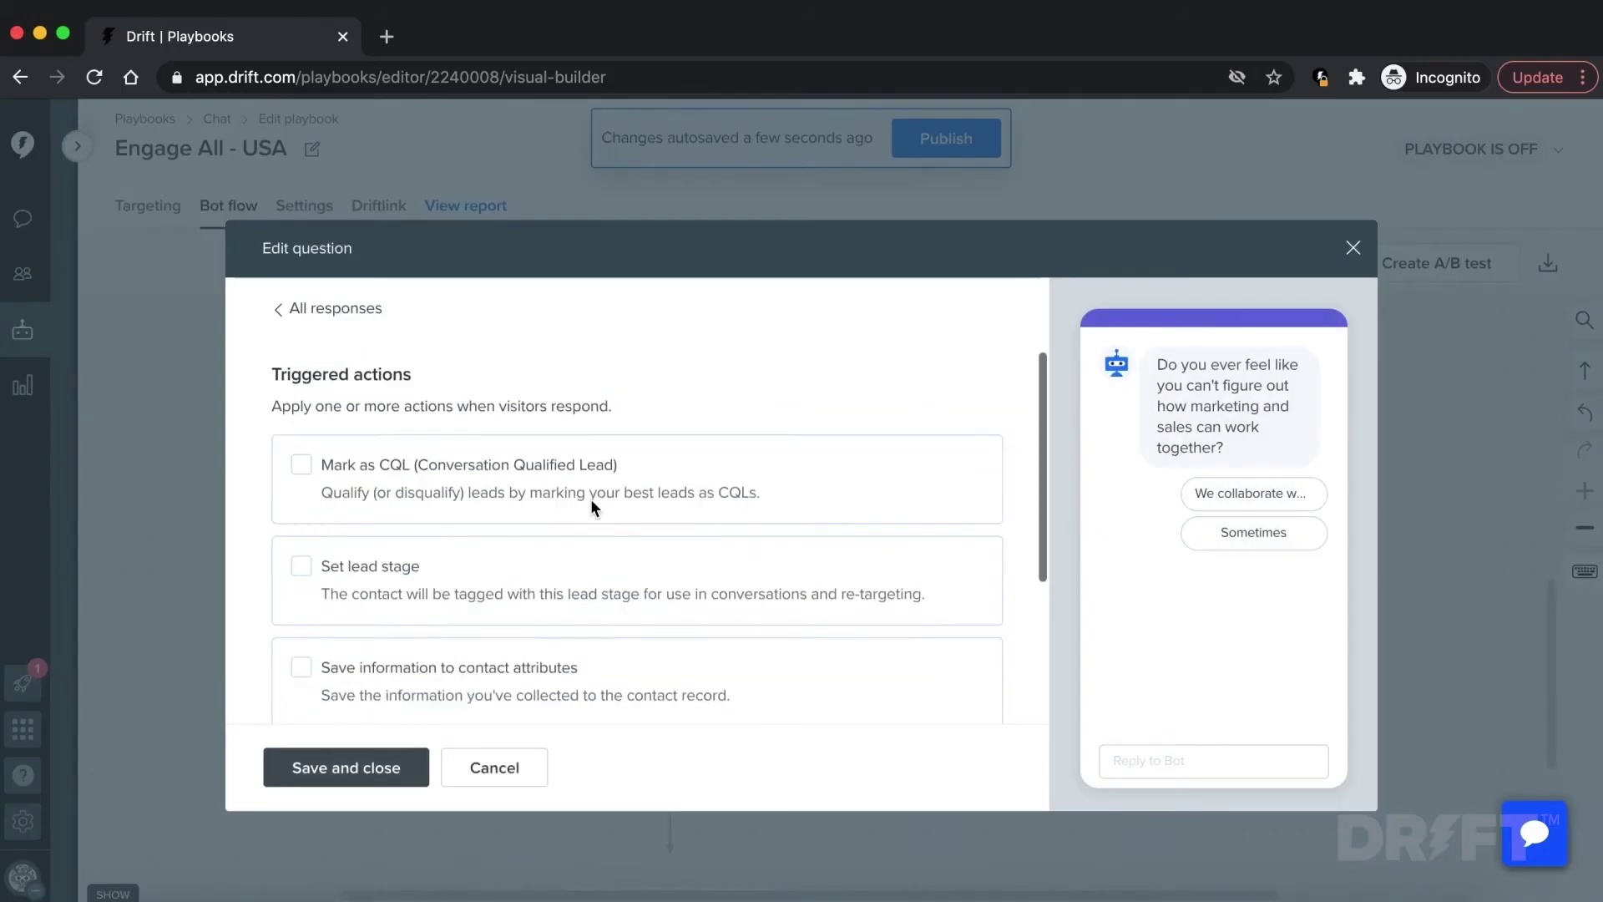
left_click(300, 646)
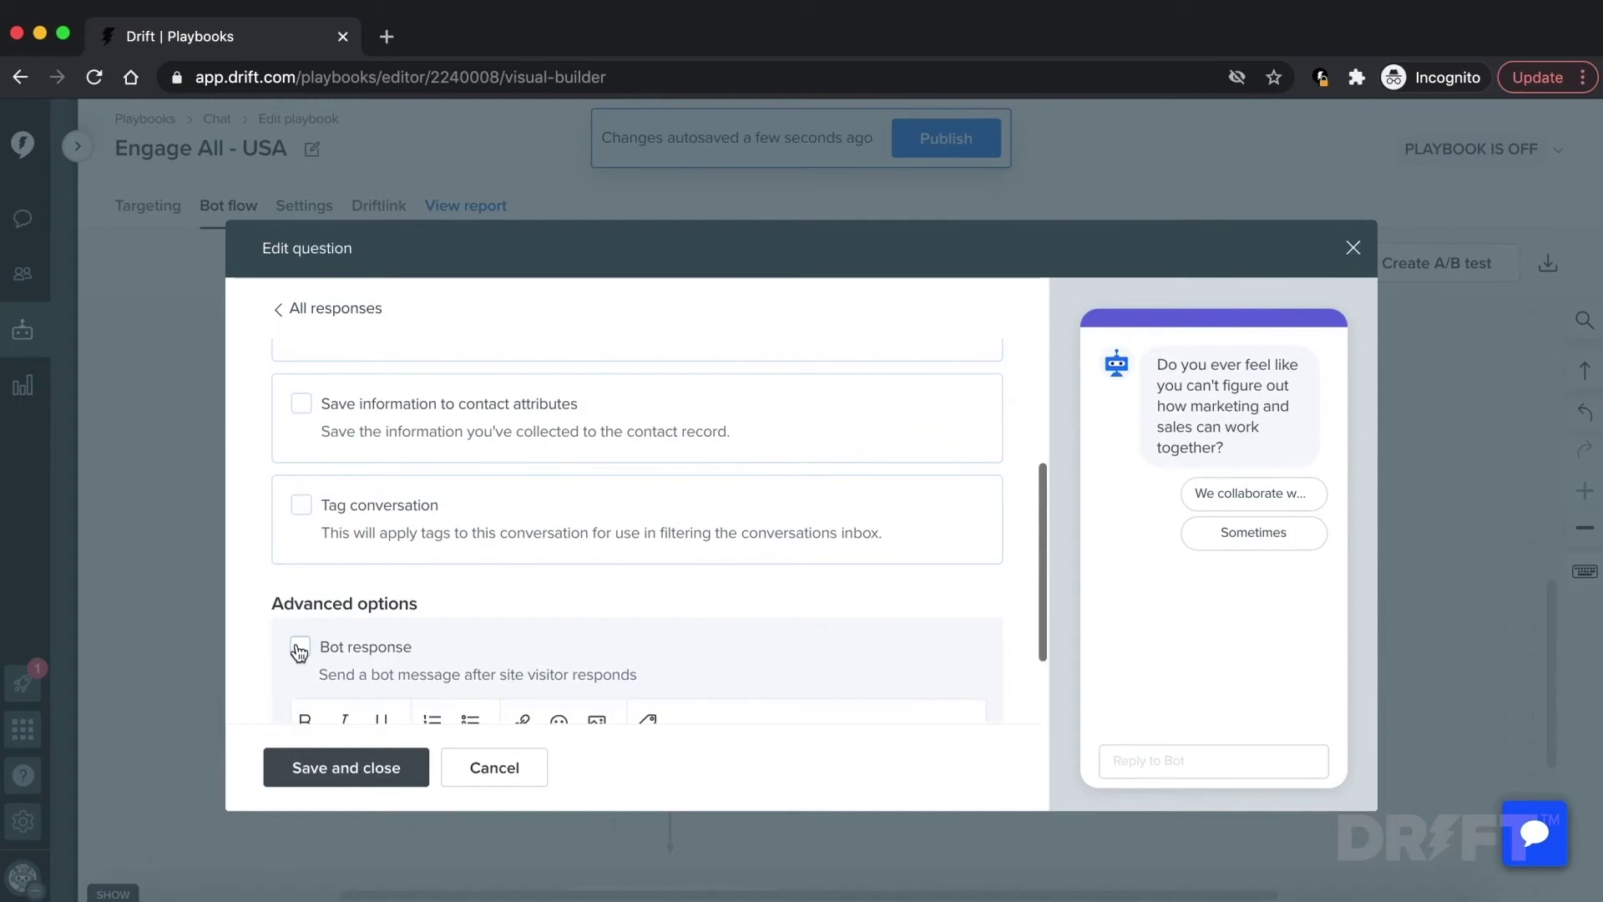
scroll(371, 662, "down", 3)
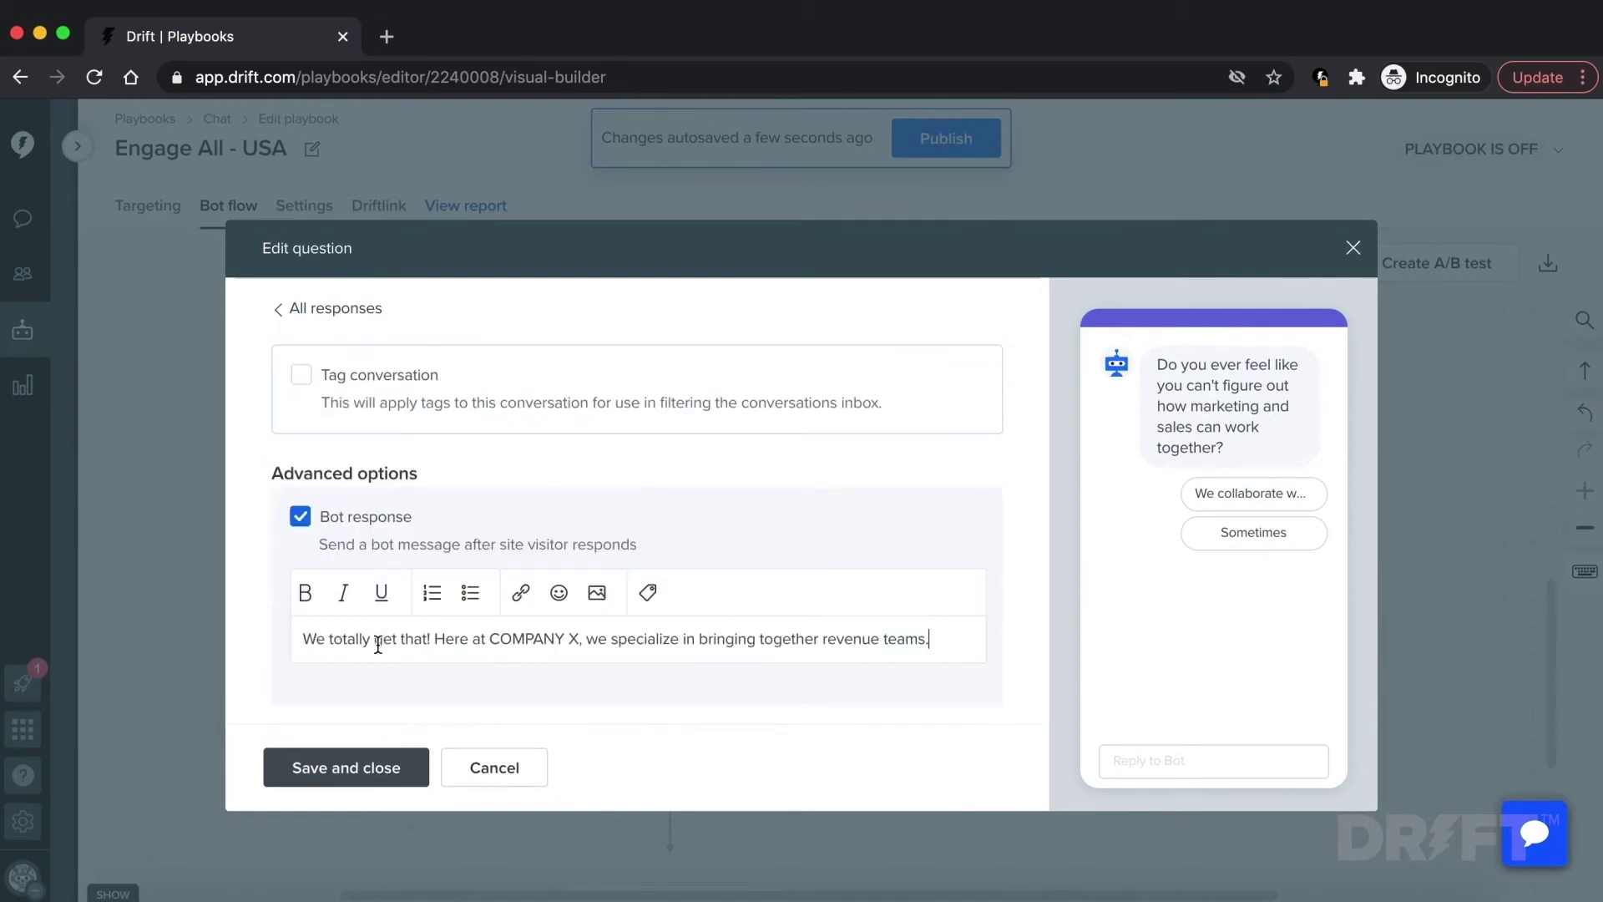
left_click(581, 638)
key("BackSpace")
key("BackSpace")
key("BackSpace")
key("BackSpace")
key("BackSpace")
key("BackSpace")
key("BackSpace")
key("BackSpace")
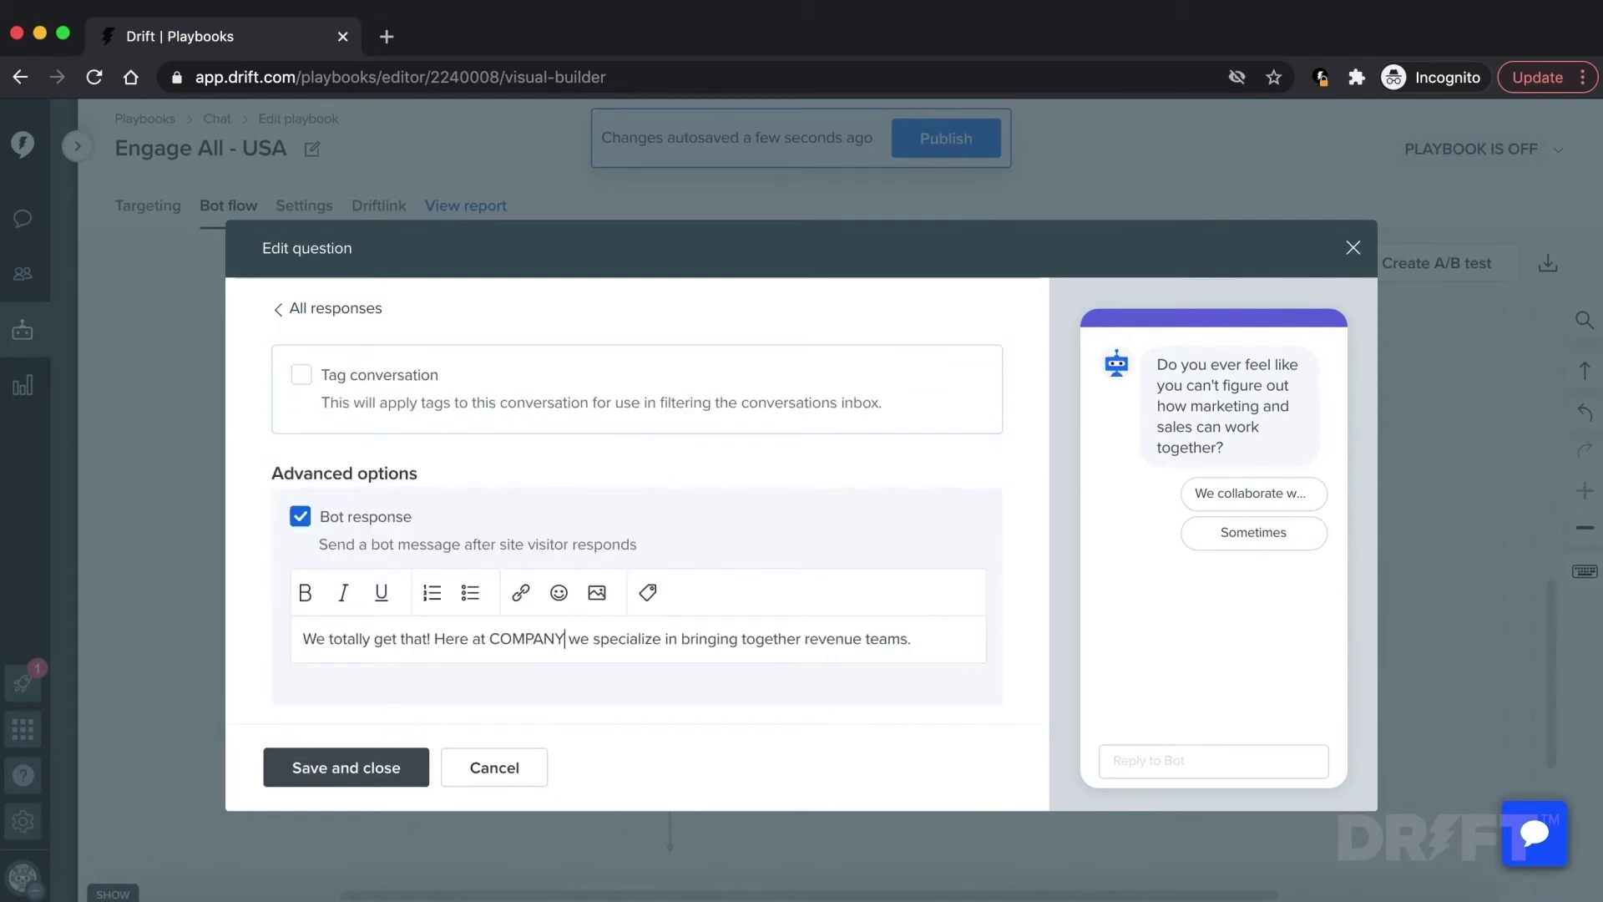
key("BackSpace")
key("BackSpace")
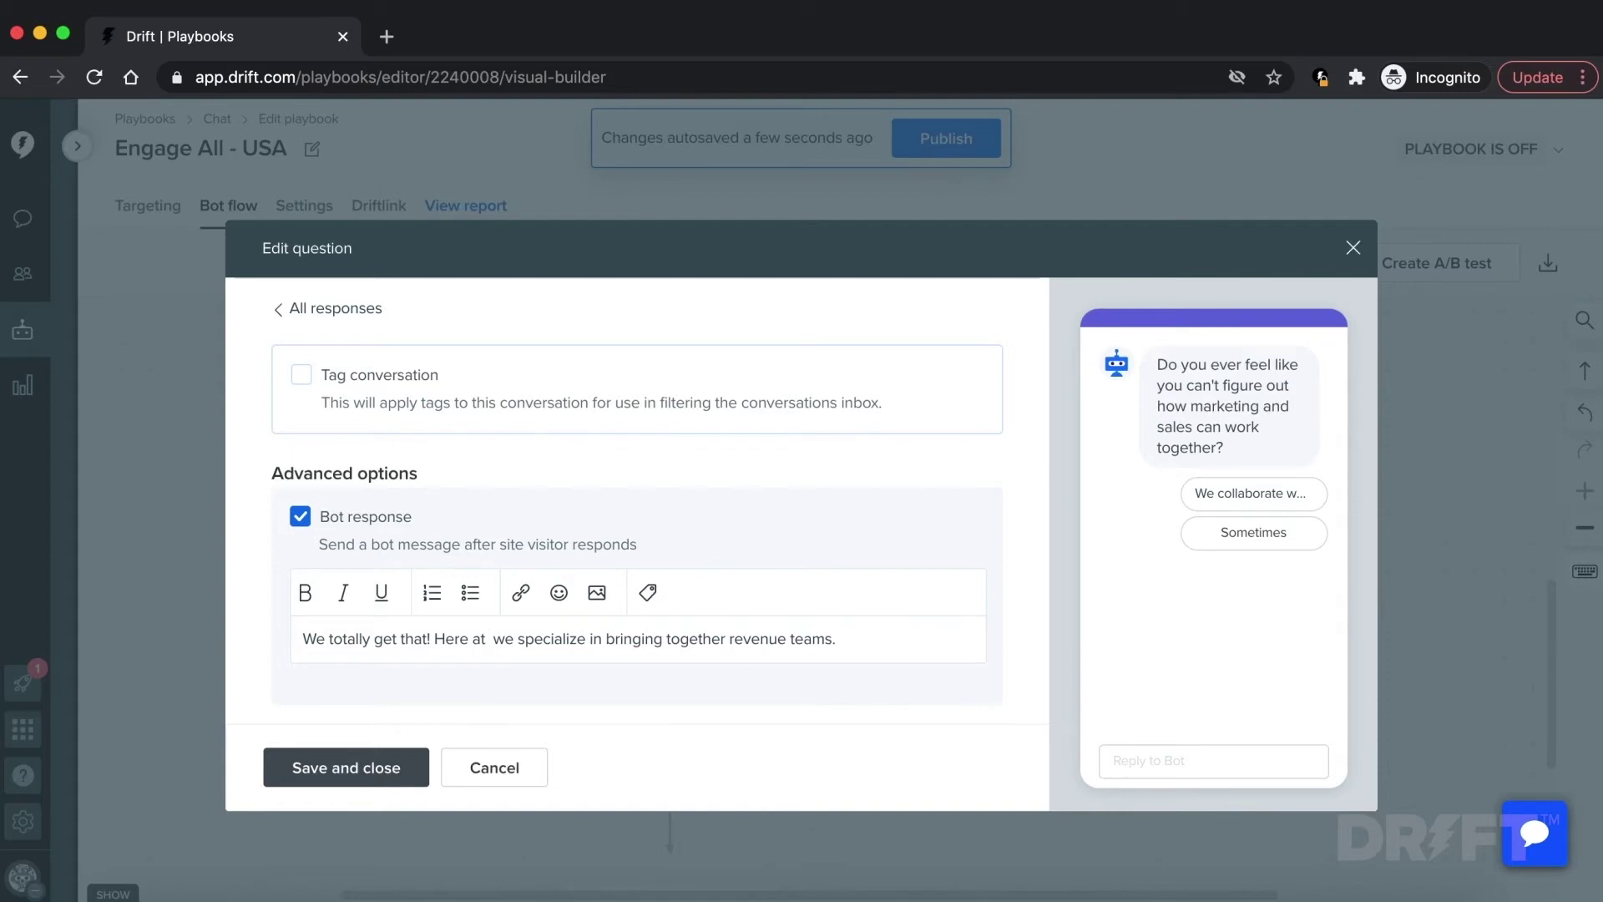
type("Drift")
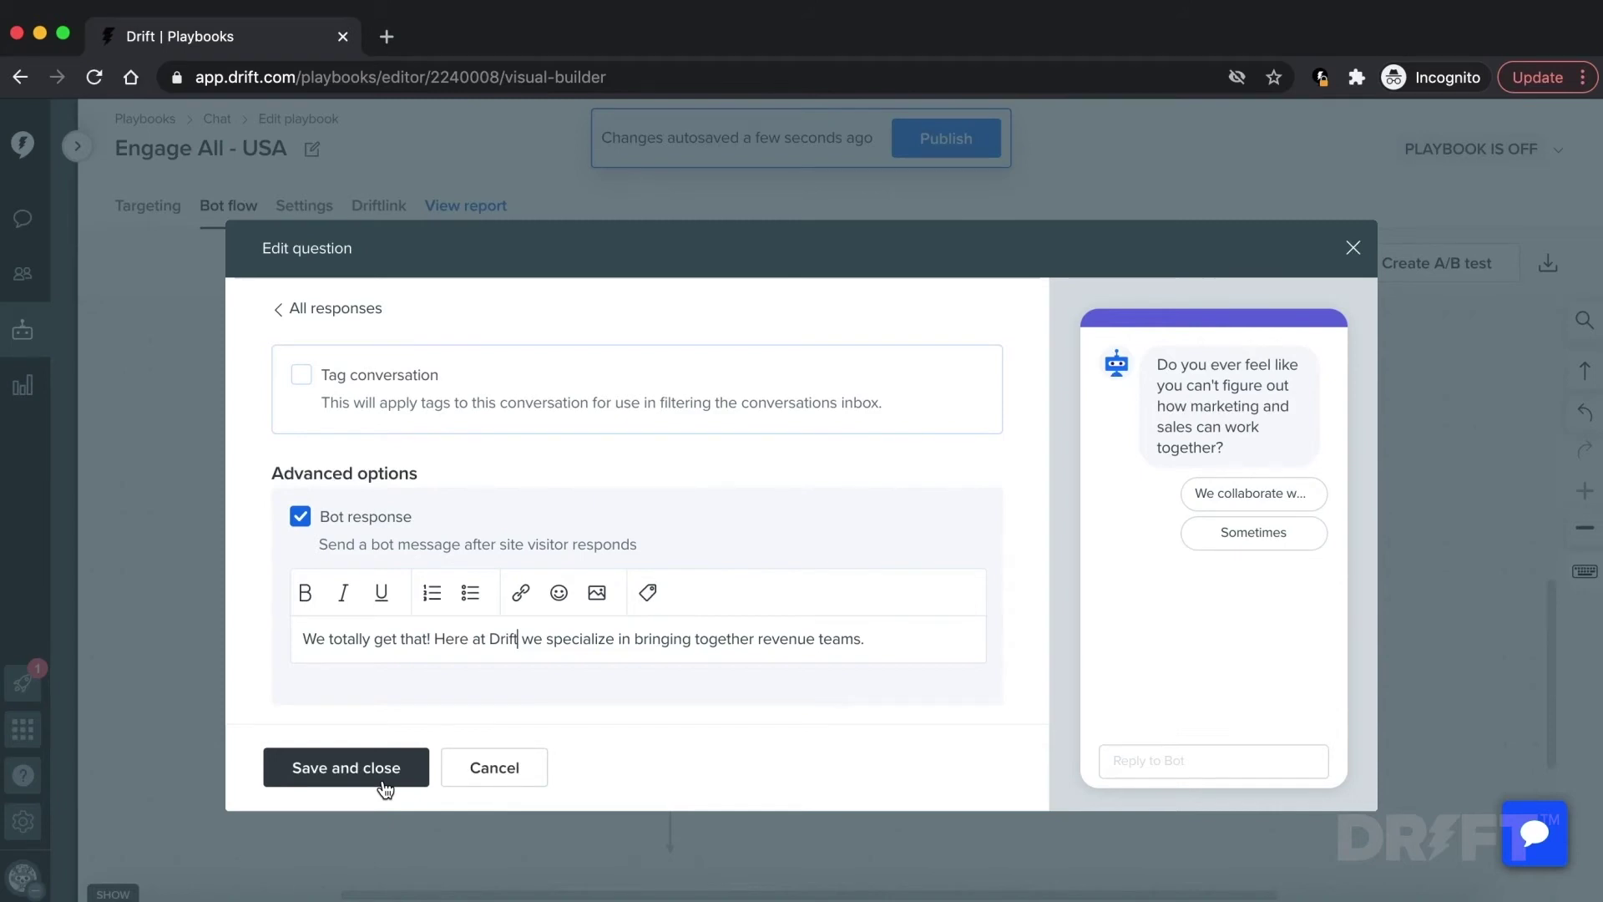
left_click(385, 789)
- Give the Sometimes answer a bot reply starting 'That's awesome! At Dri…'
left_click(665, 658)
scroll(568, 543, "down", 4)
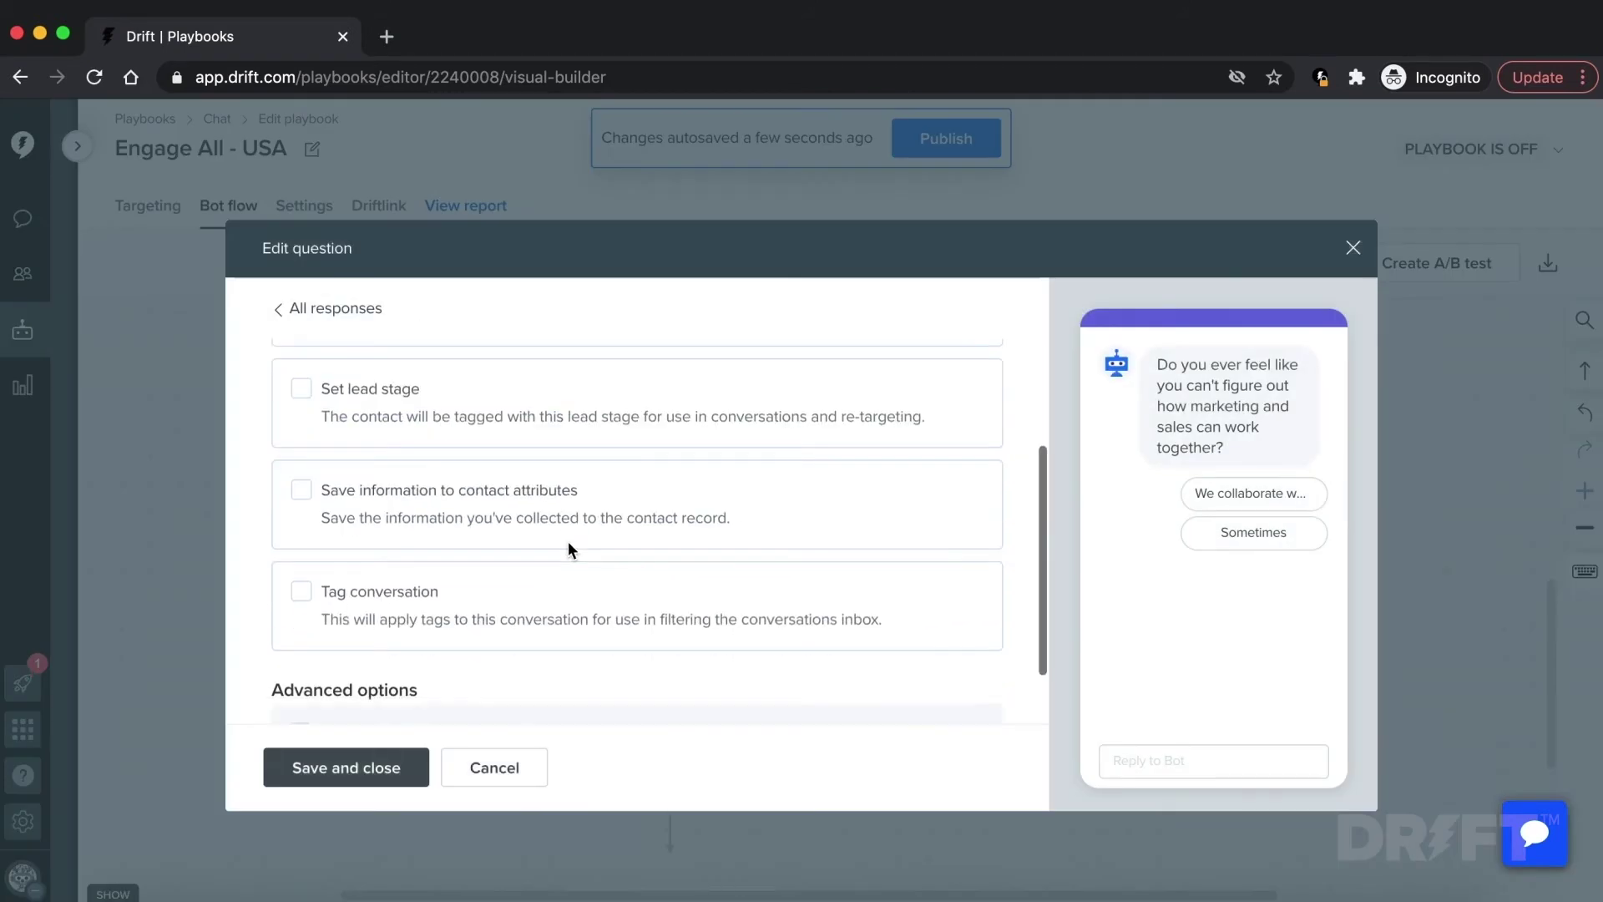
scroll(570, 549, "down", 2)
left_click(293, 647)
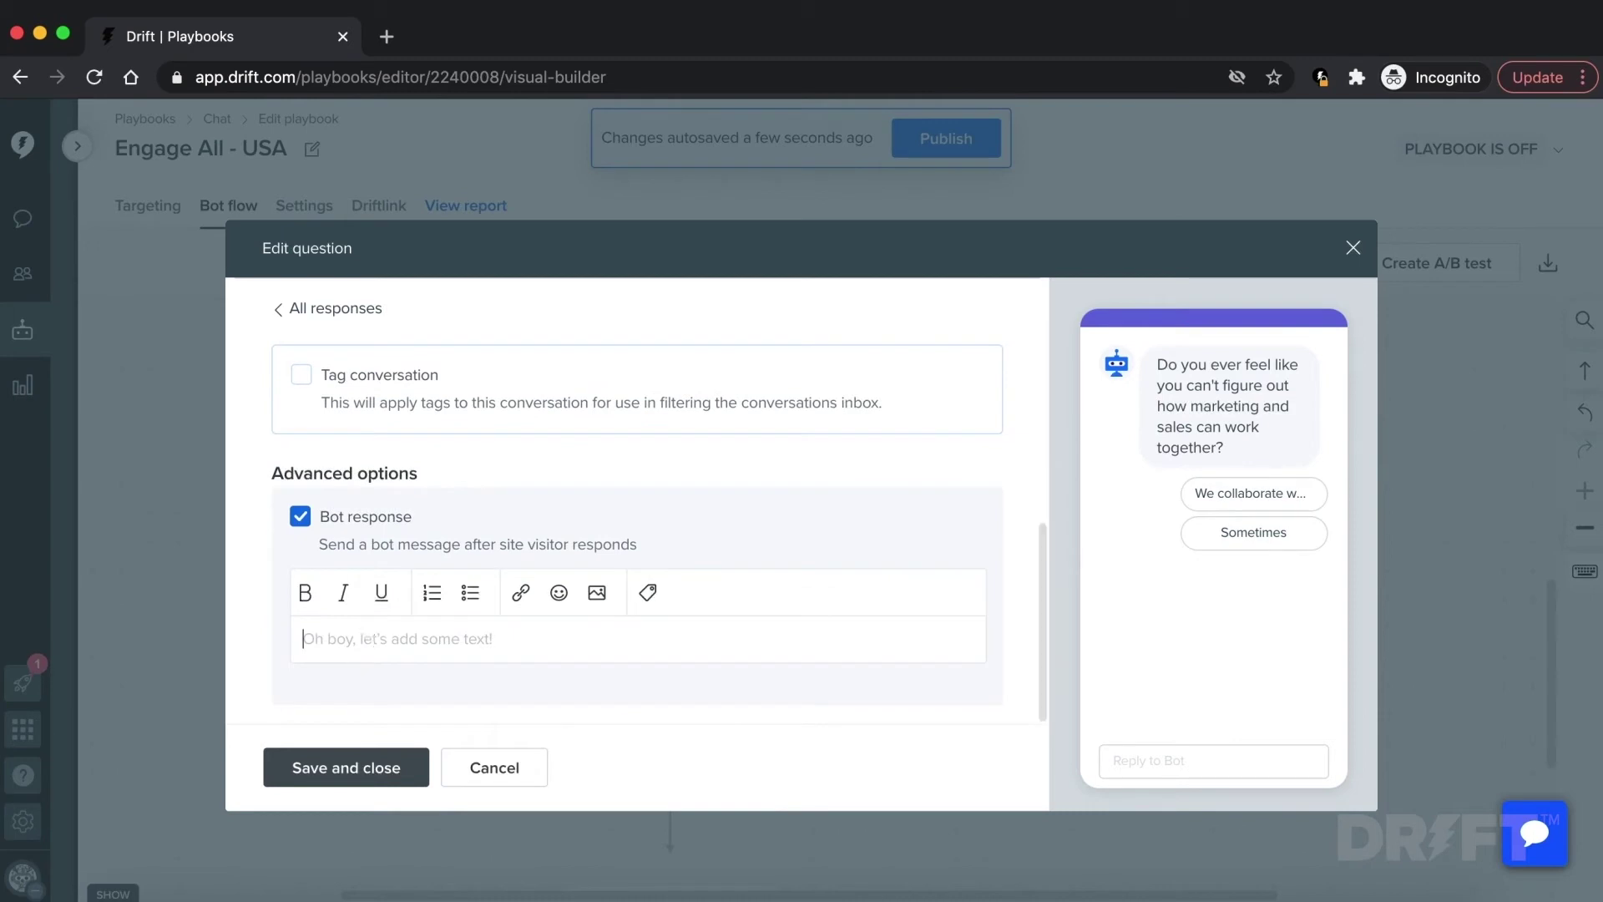
type("That's awesome! At Dri")
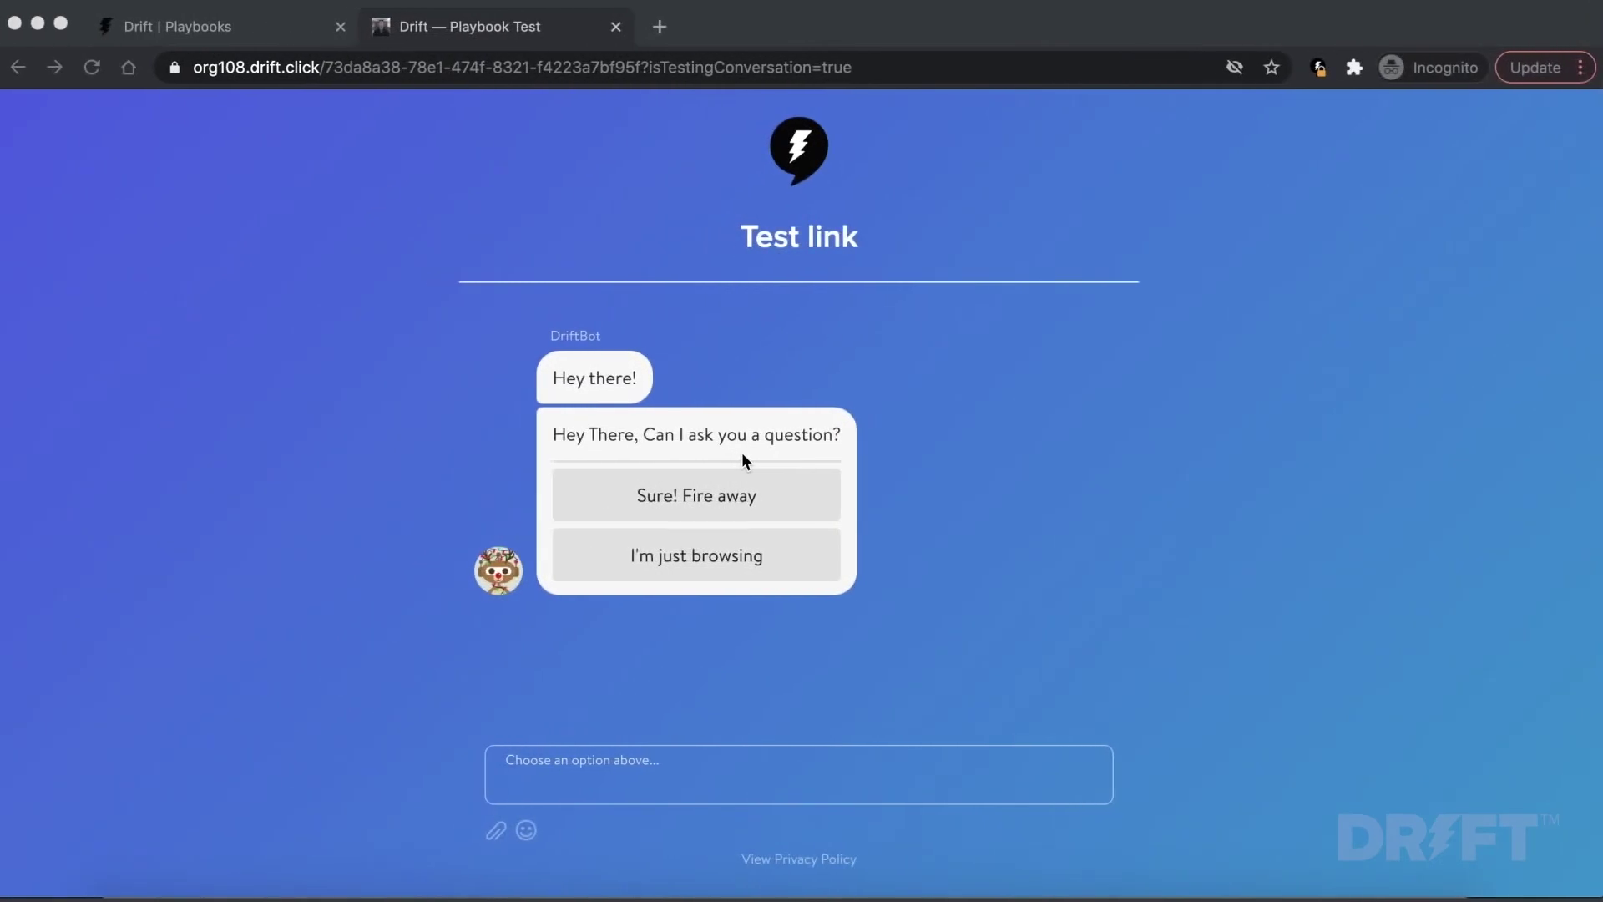
- In the test chat, answer Sure! Fire away, We collaborate well, then Definitely, let's book a meeting
left_click(740, 498)
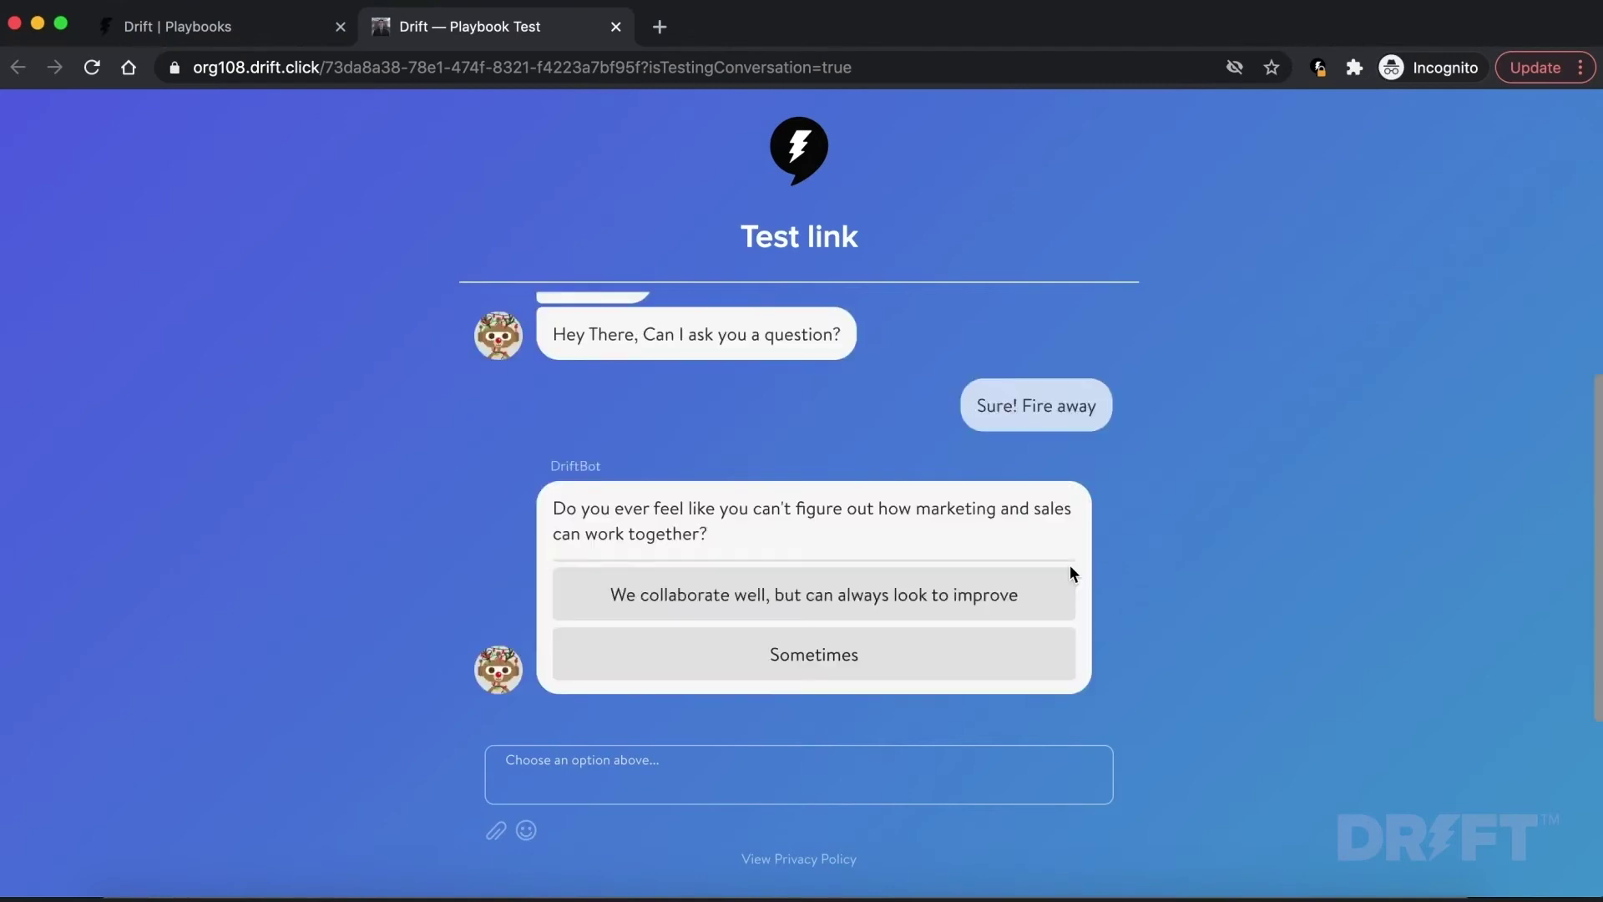
left_click(912, 607)
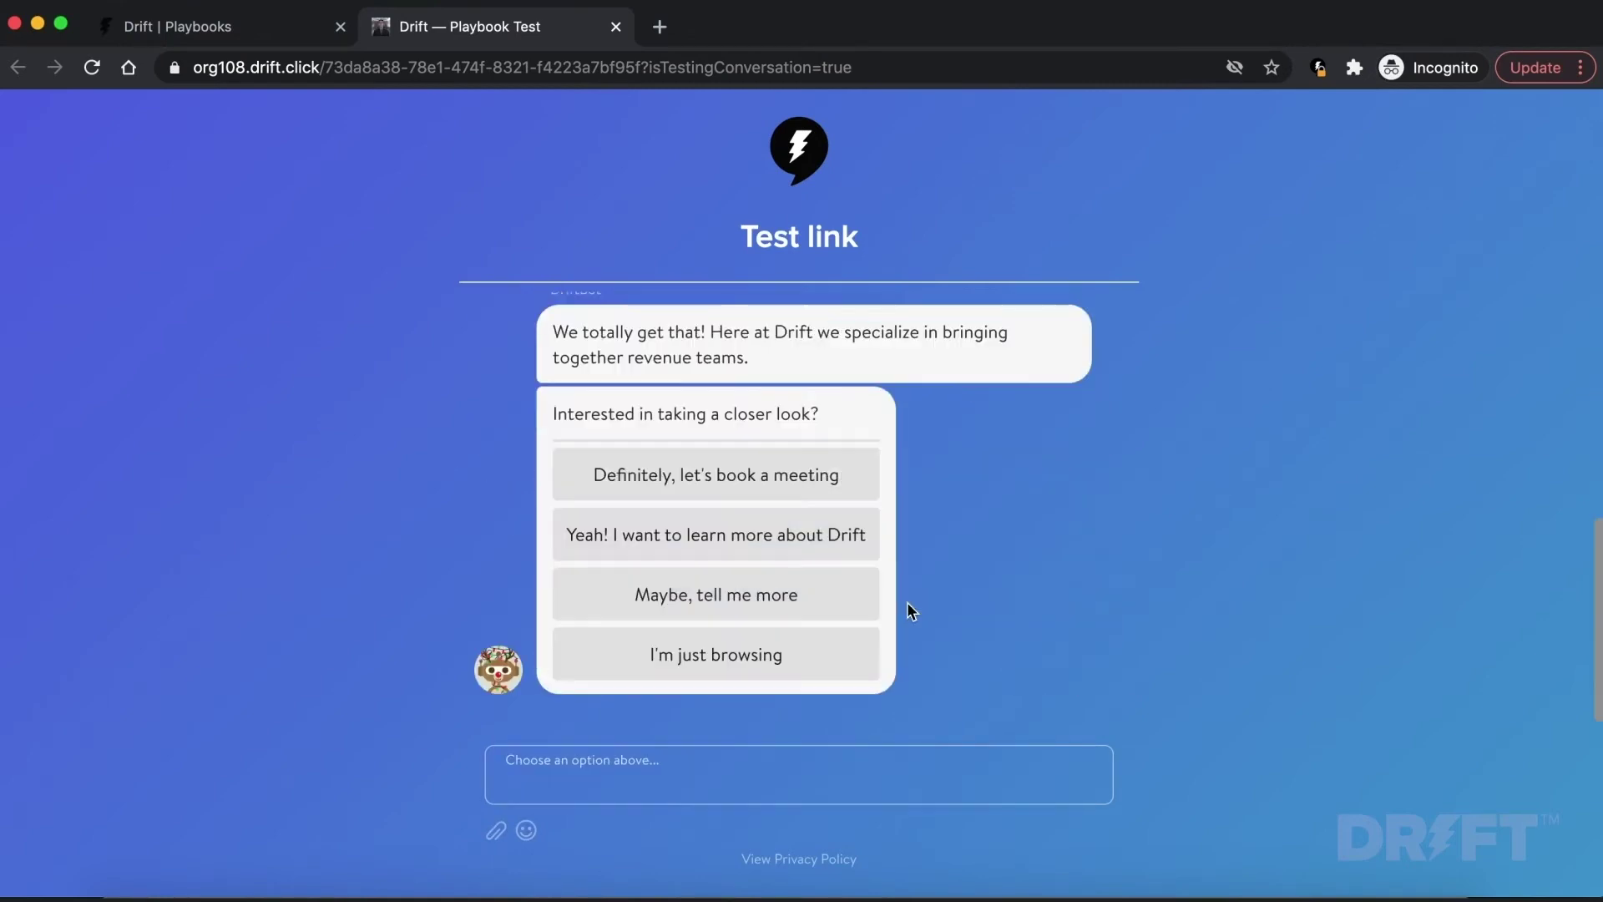
left_click(731, 471)
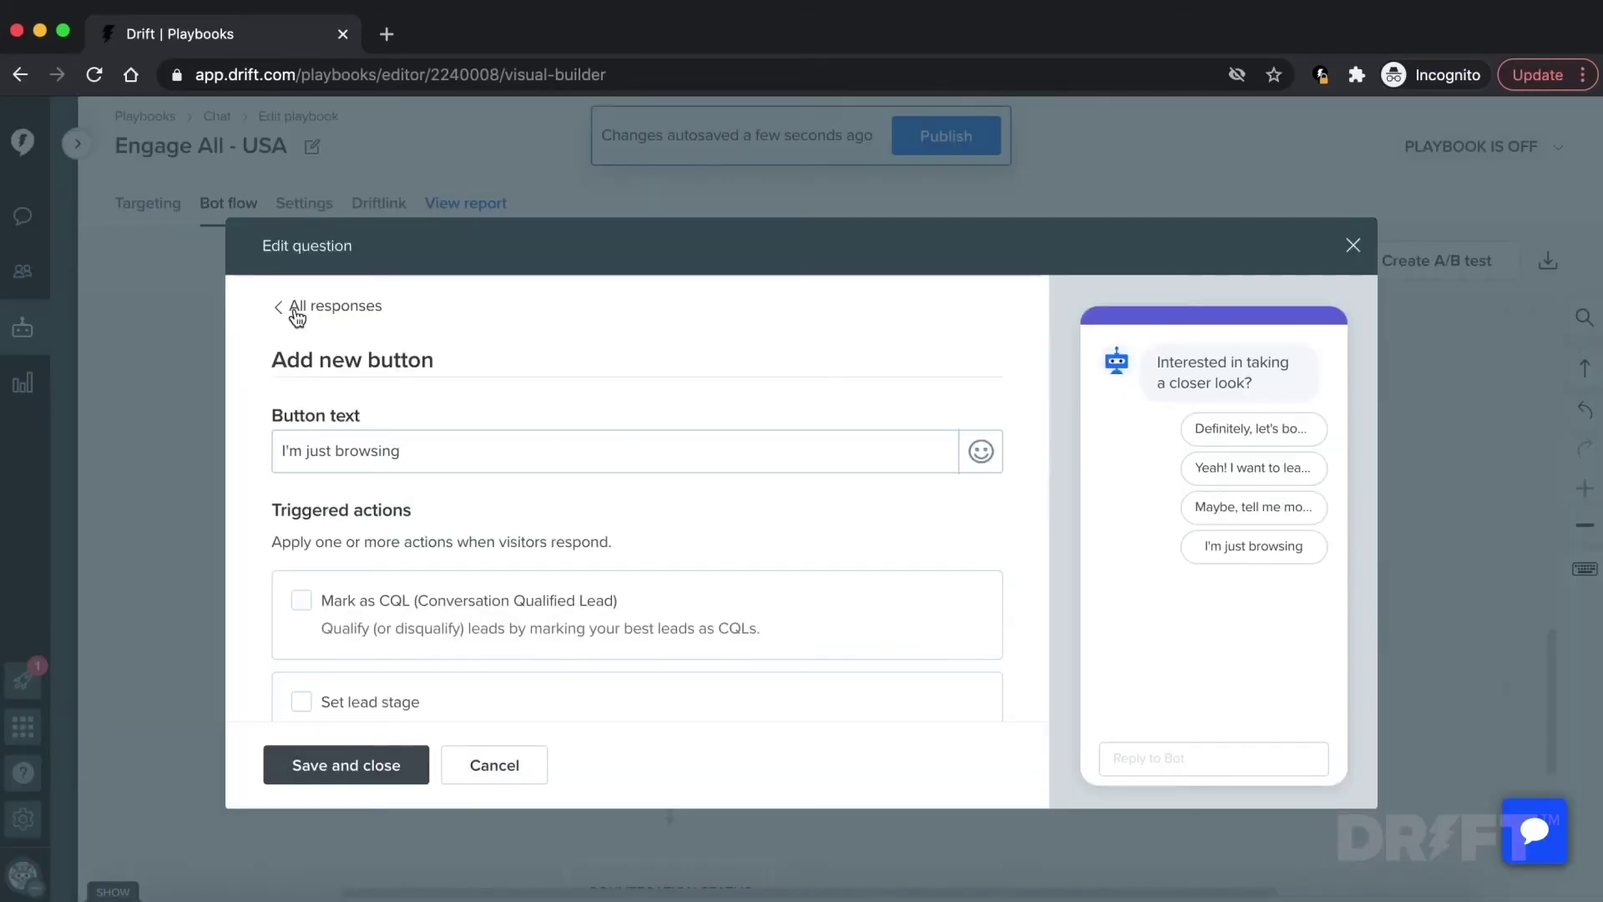
- Move Maybe, tell me more onto the second path and I'm just browsing onto a third path
left_click(296, 310)
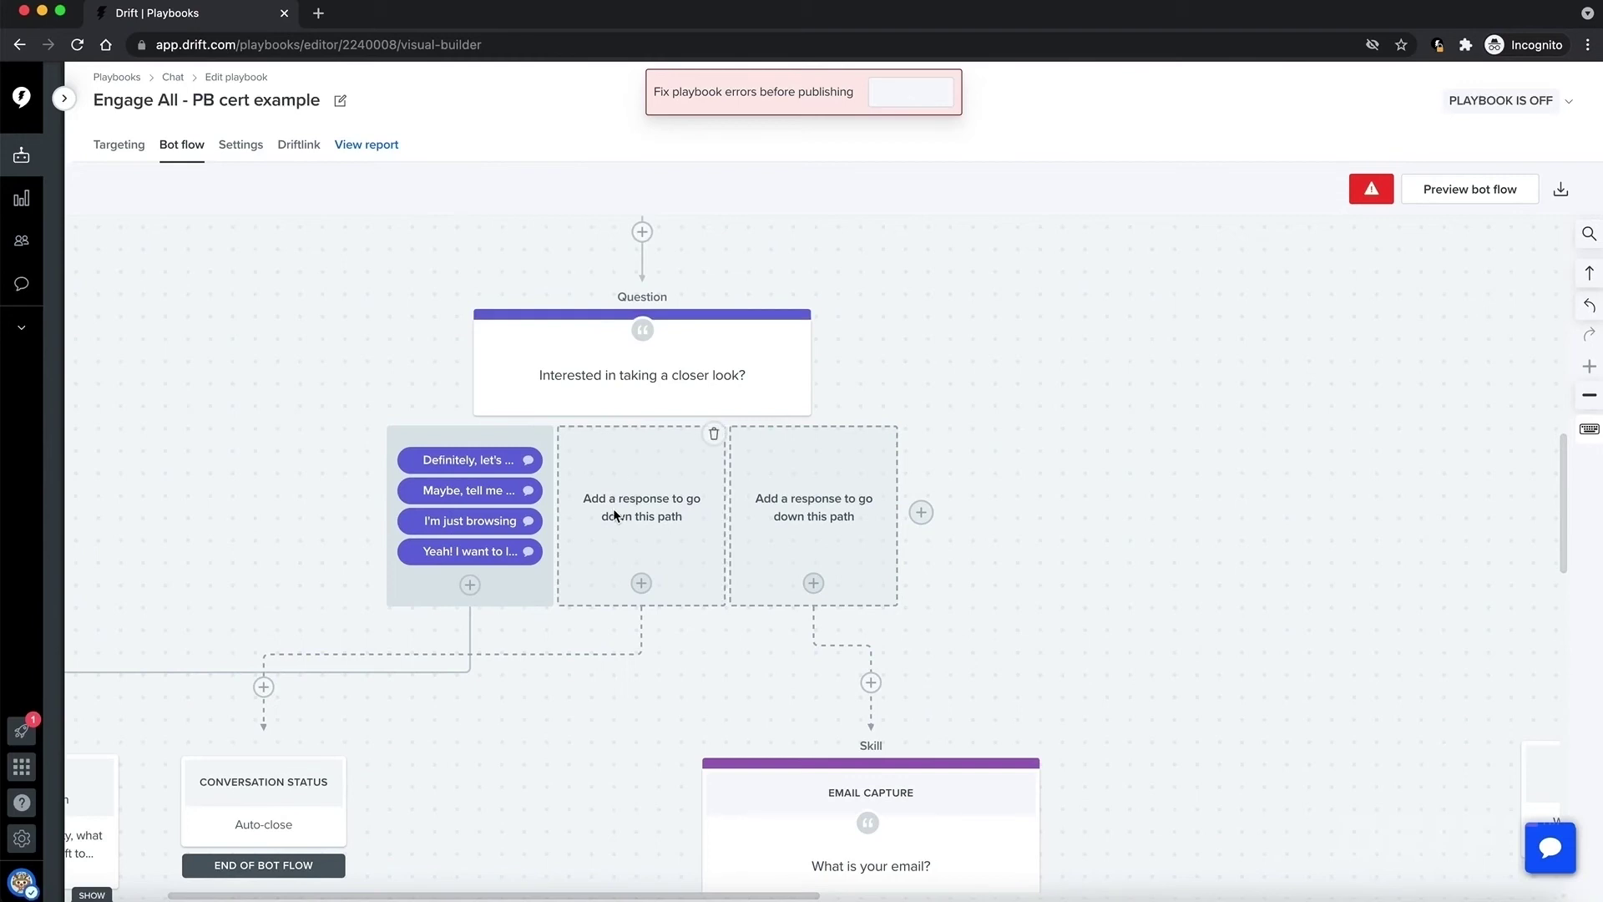
mouse_move(447, 471)
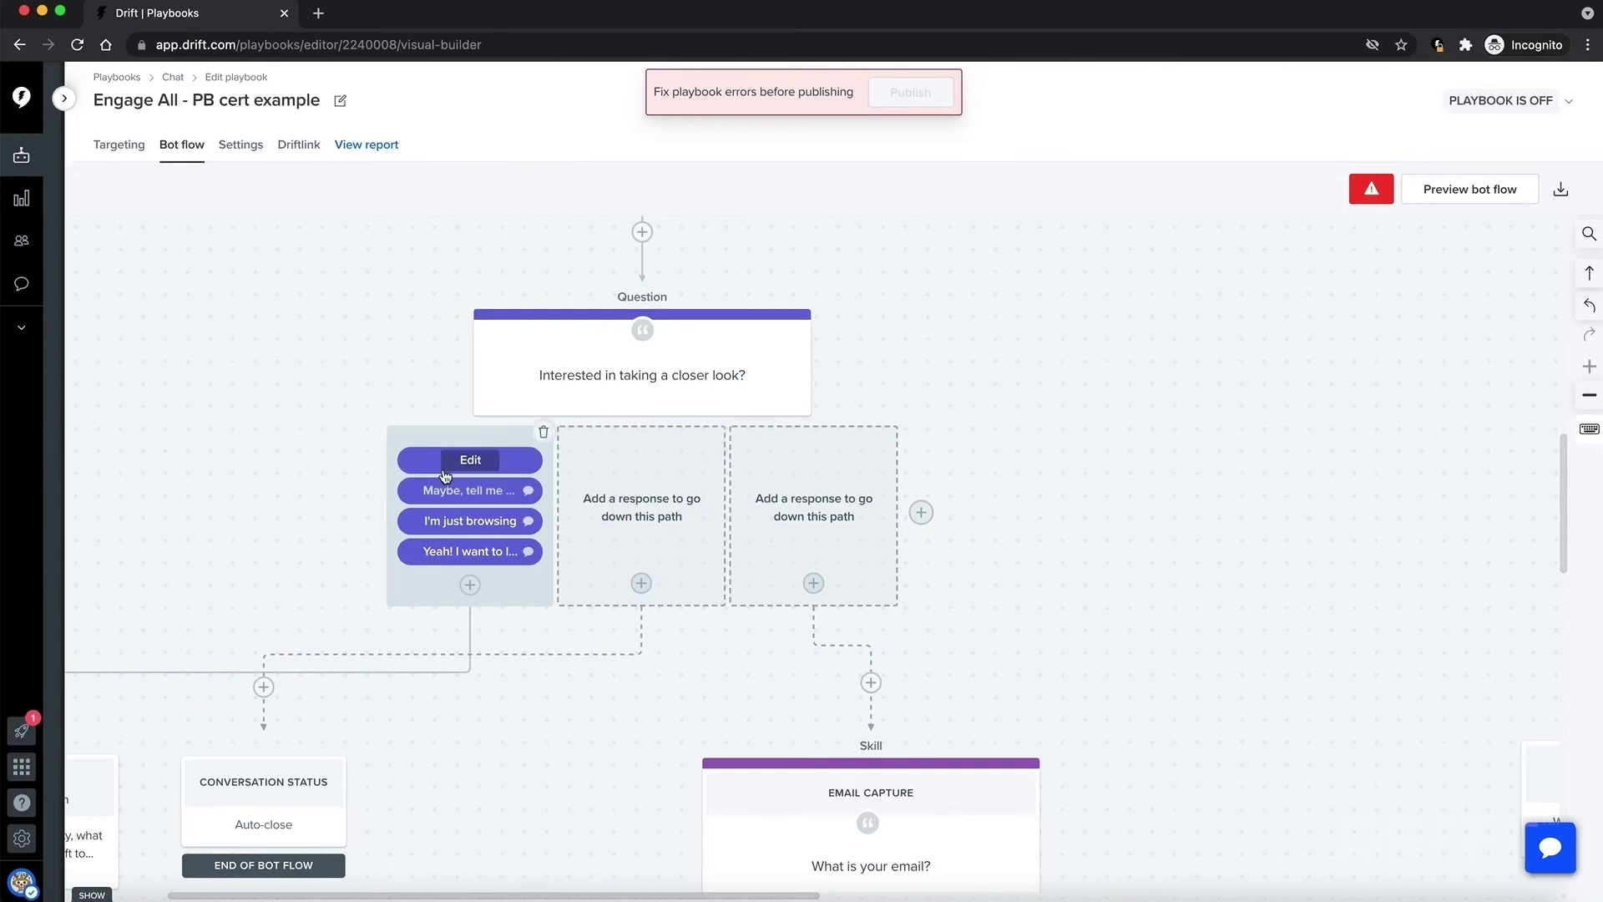
left_click_drag(455, 490, 616, 501)
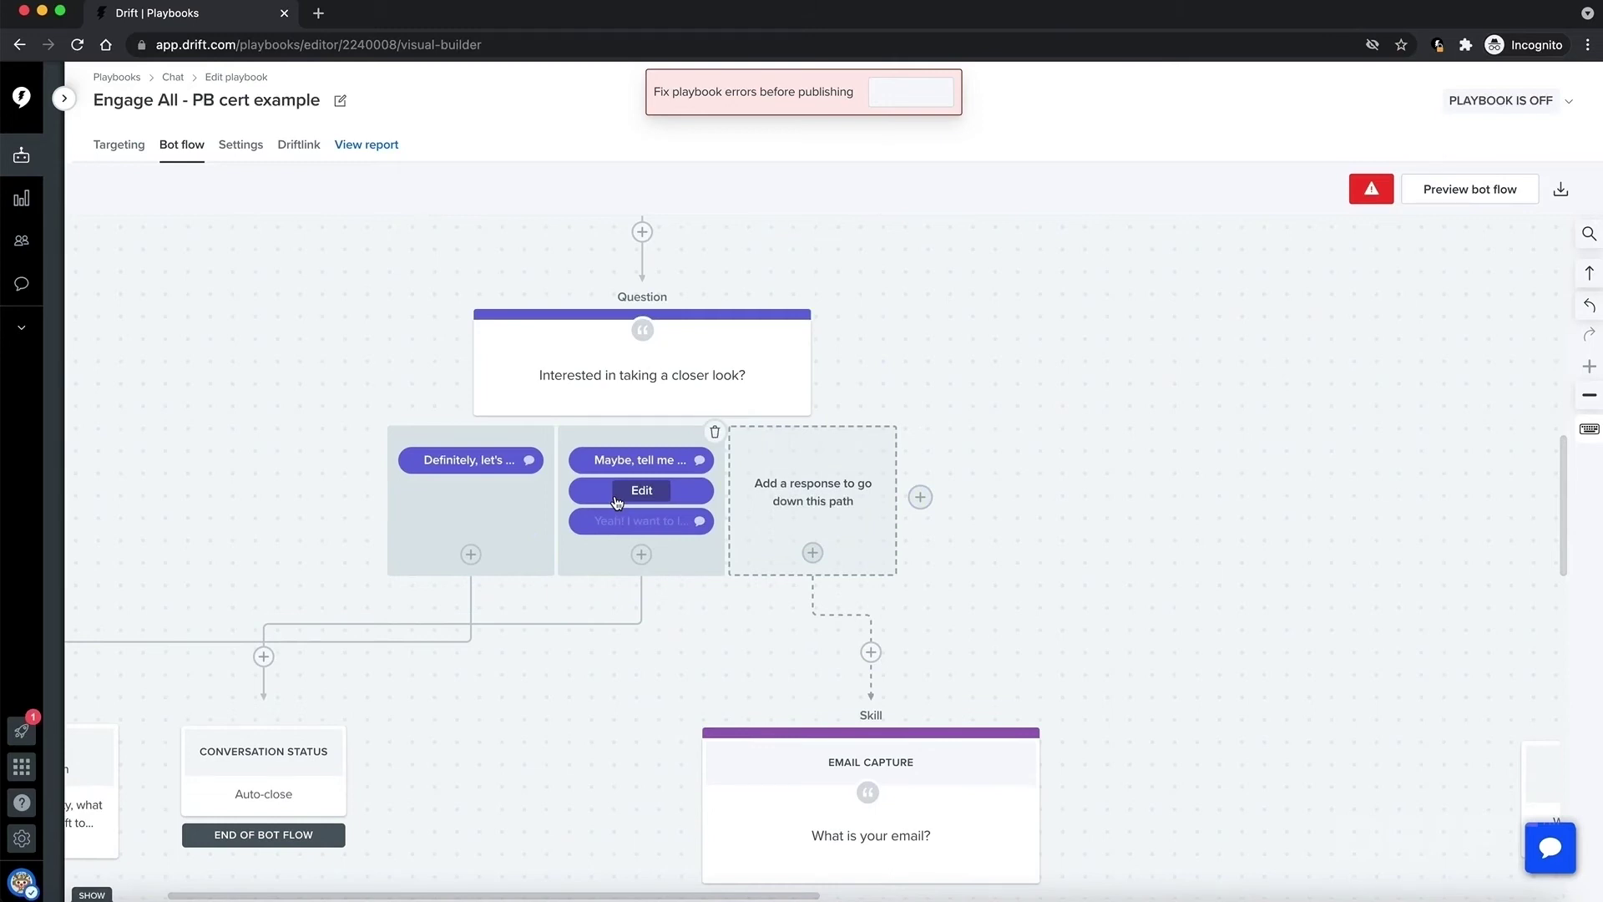
left_click_drag(618, 493, 797, 492)
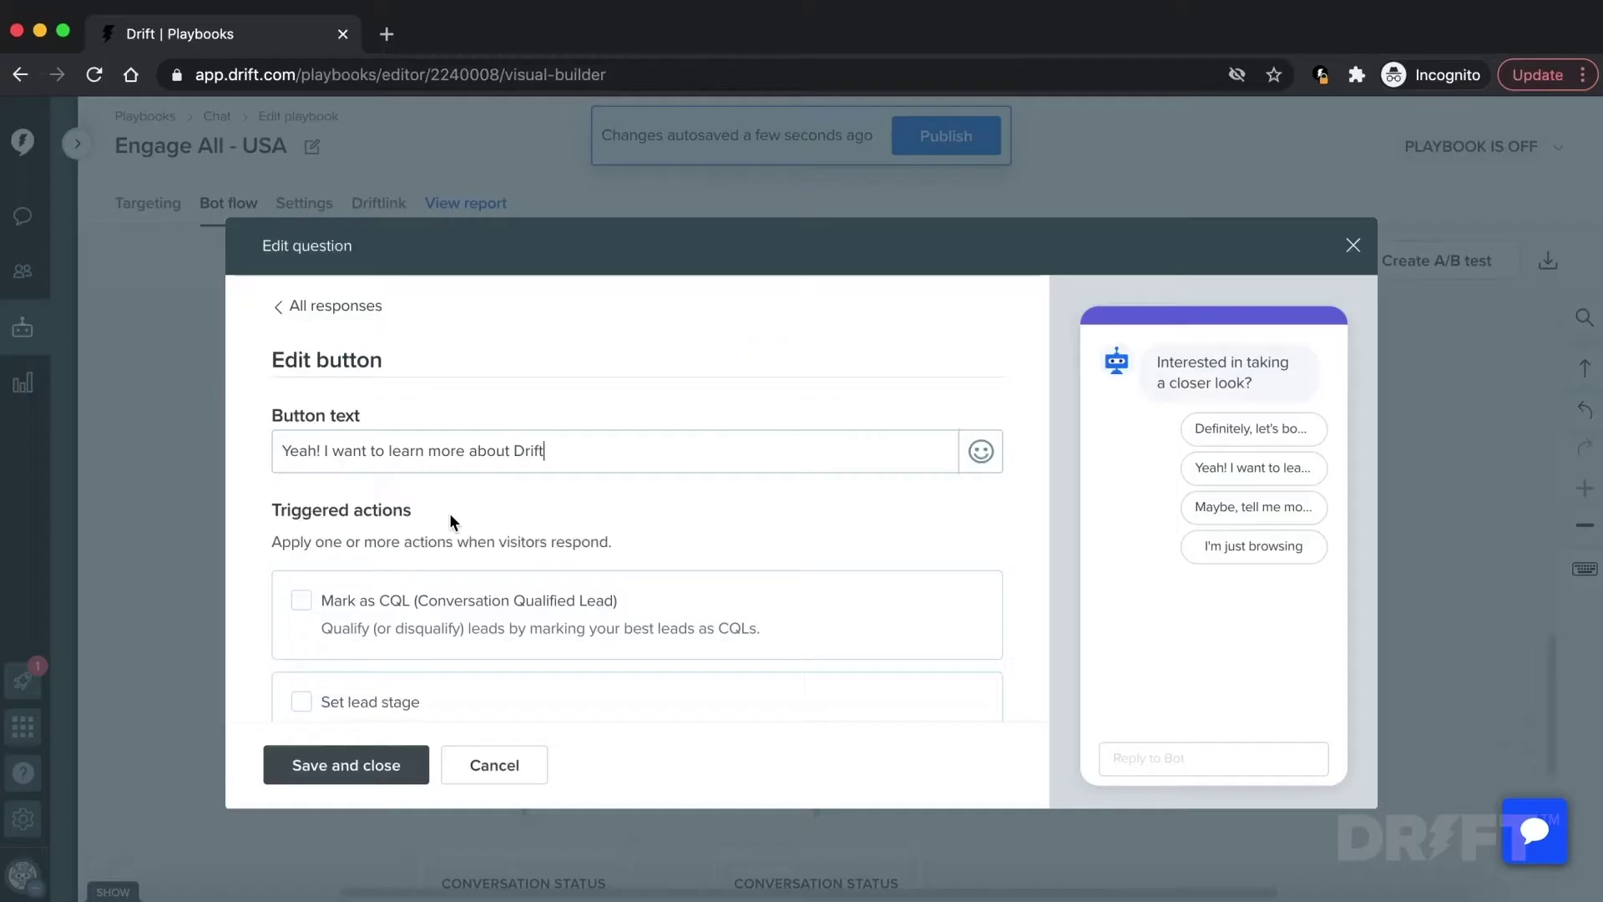
- Enable a bot reply on an answer and add a step on the first answer's path
scroll(449, 513, "down", 2)
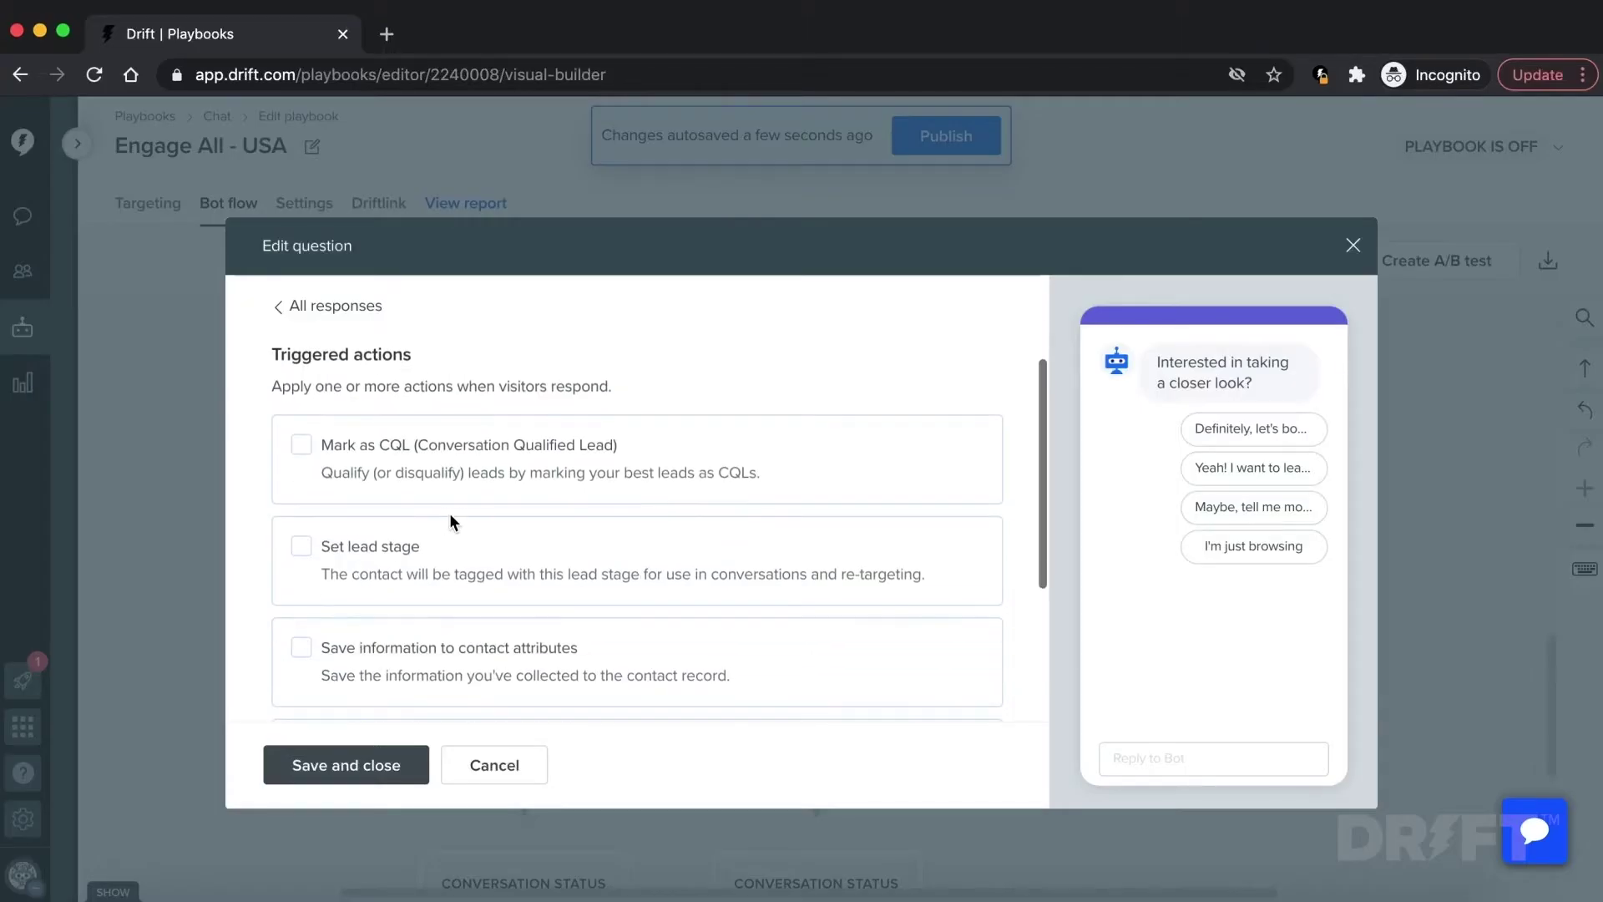
scroll(449, 513, "down", 3)
left_click(300, 645)
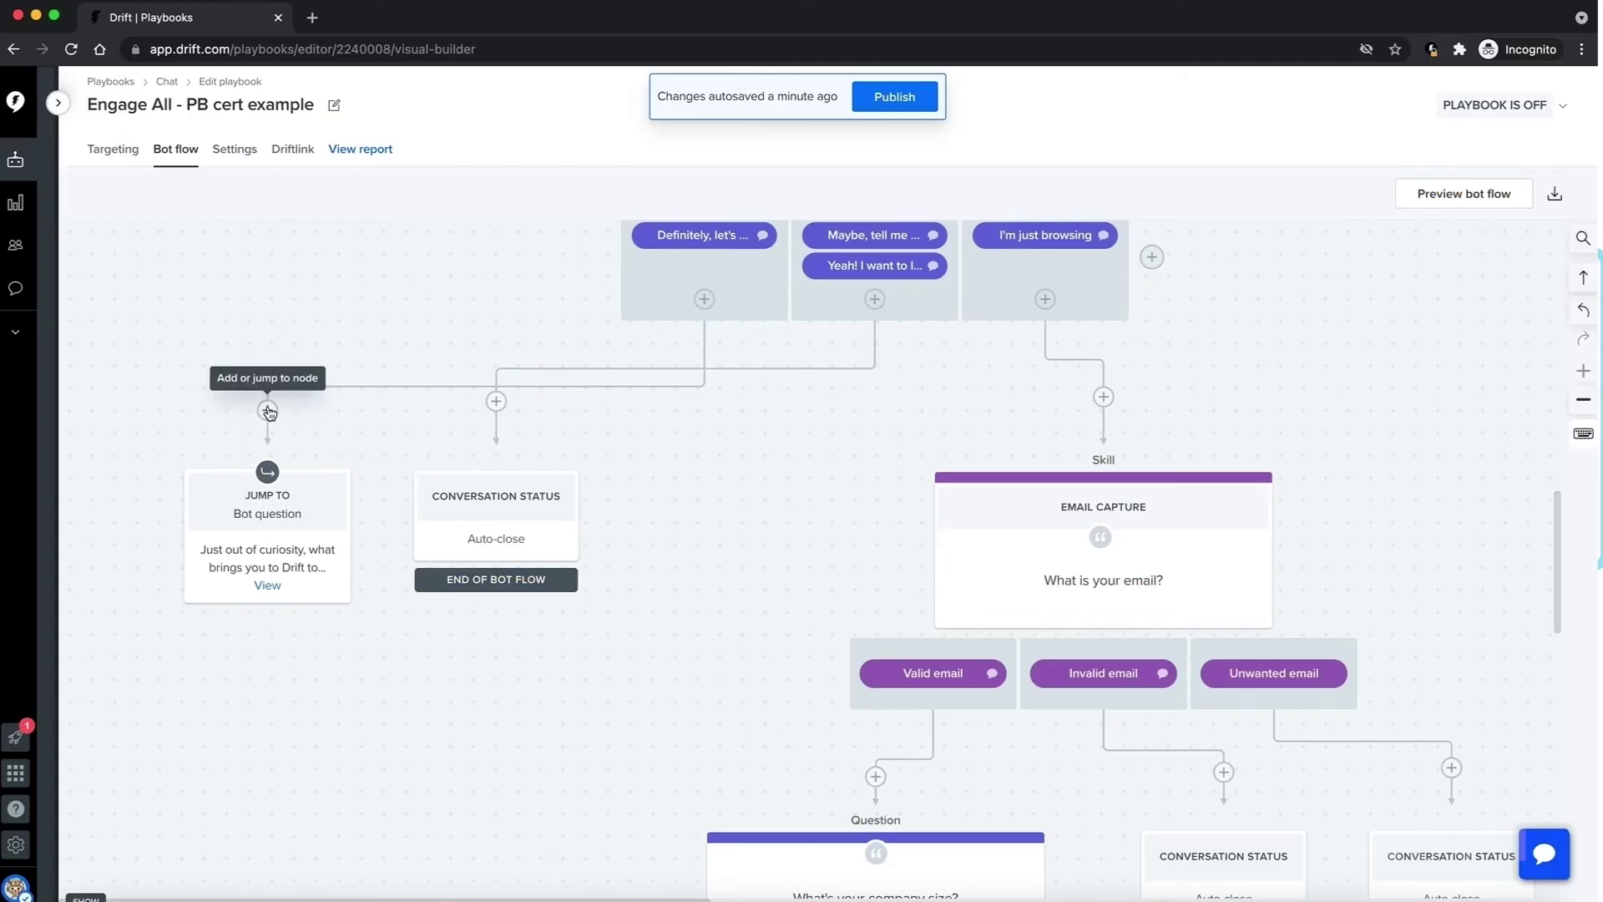
left_click(267, 409)
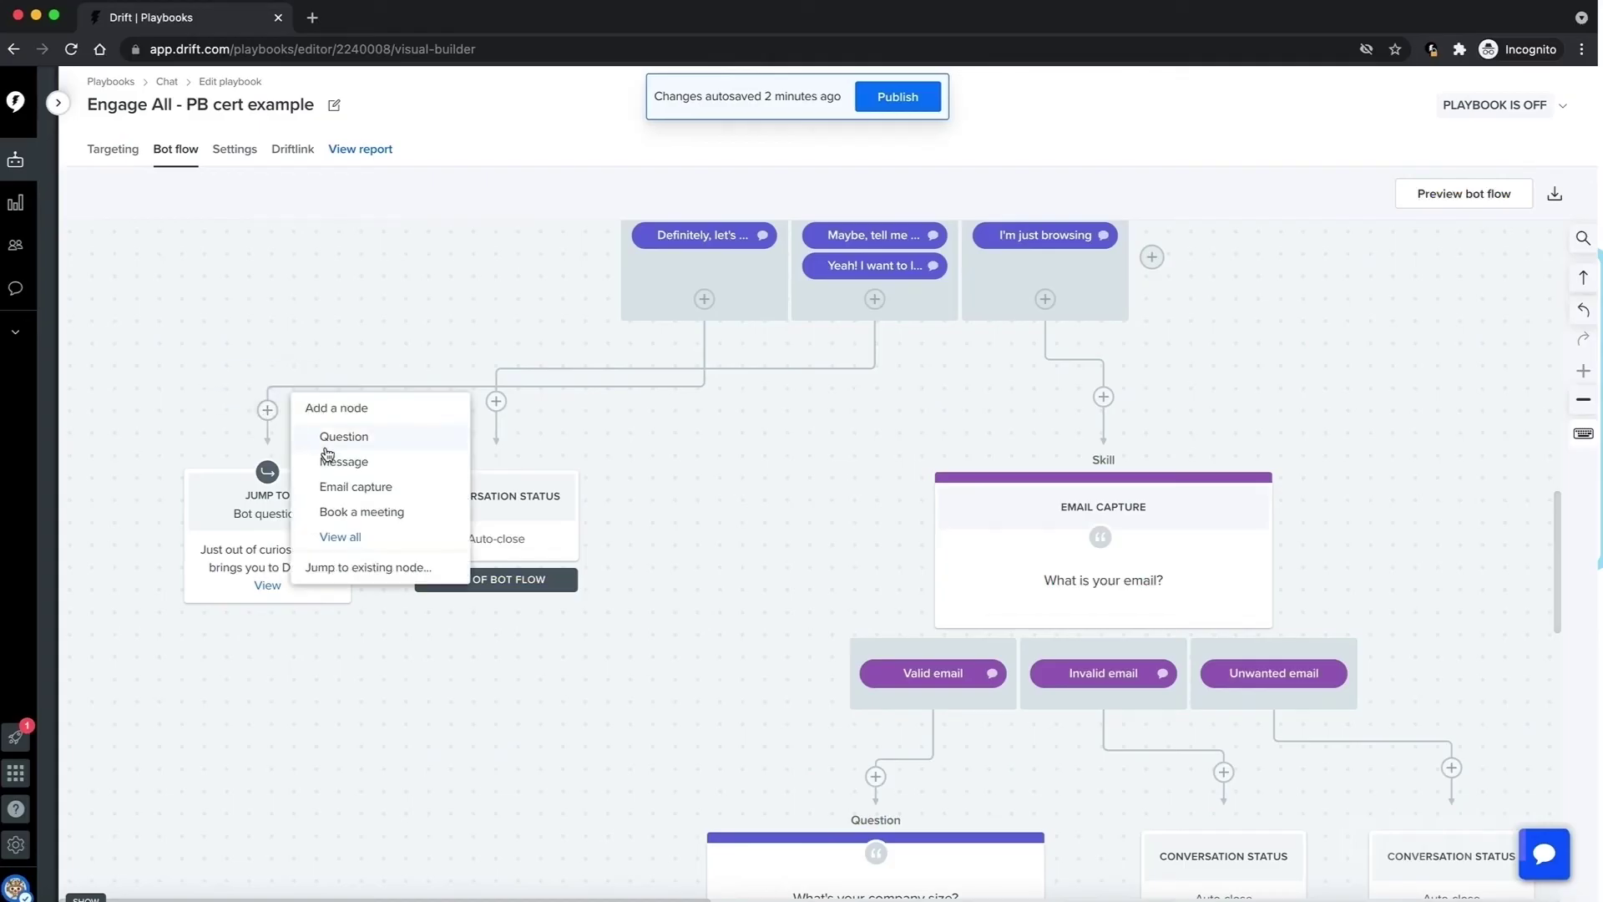
- Add the 'Awesome! Just a couple of questions…' question, then an email capture step below its buttons
left_click(327, 448)
key("super+v")
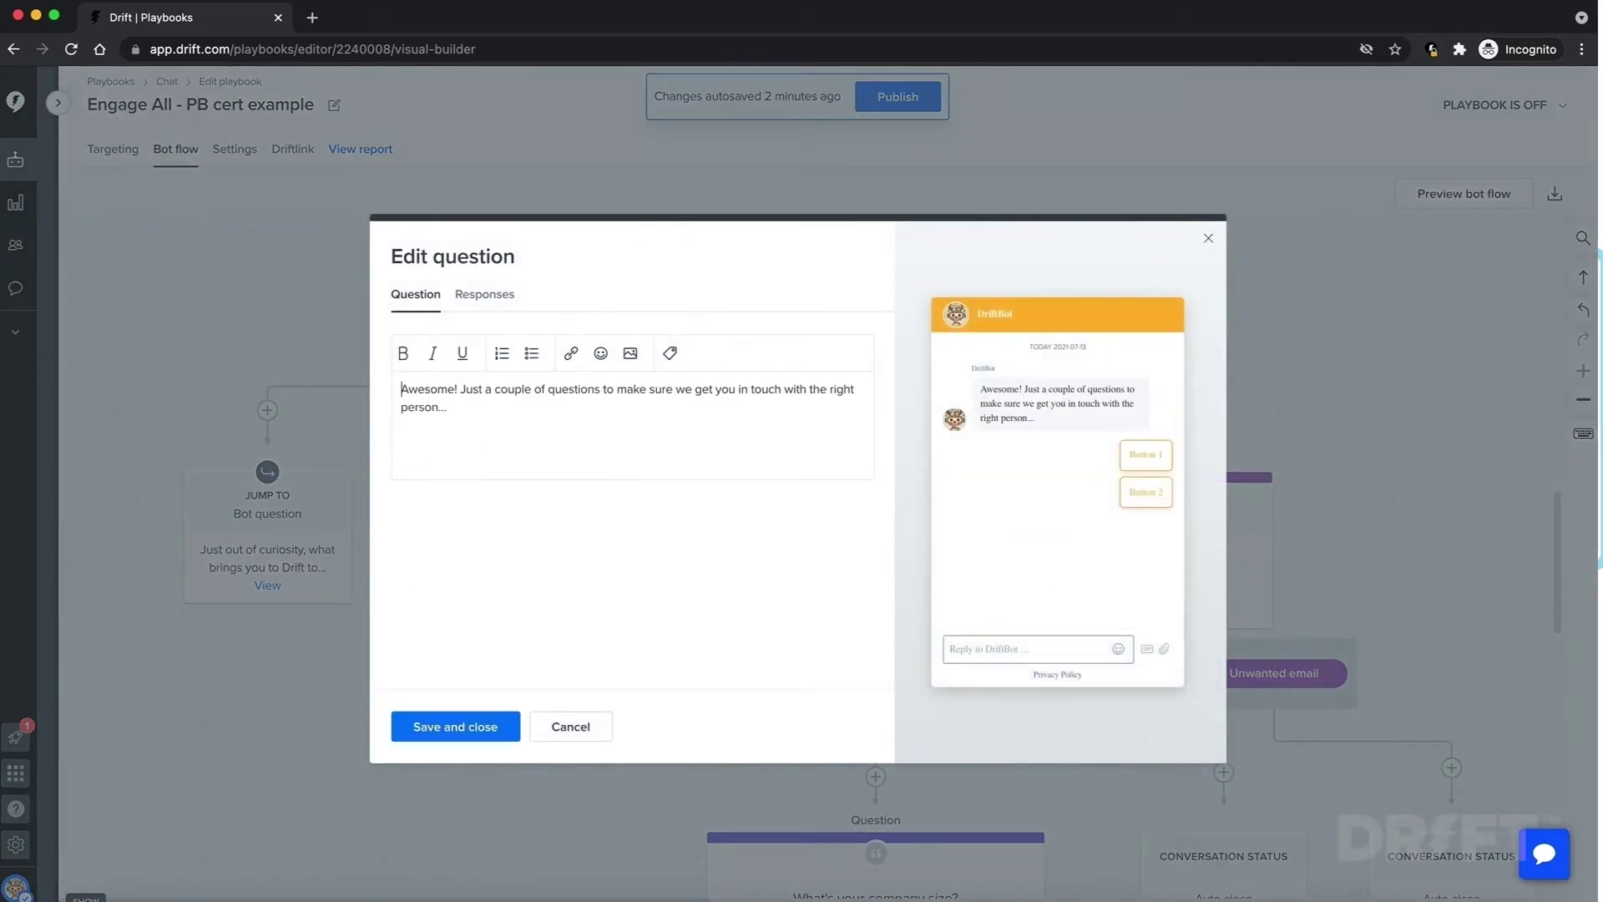
left_click(461, 726)
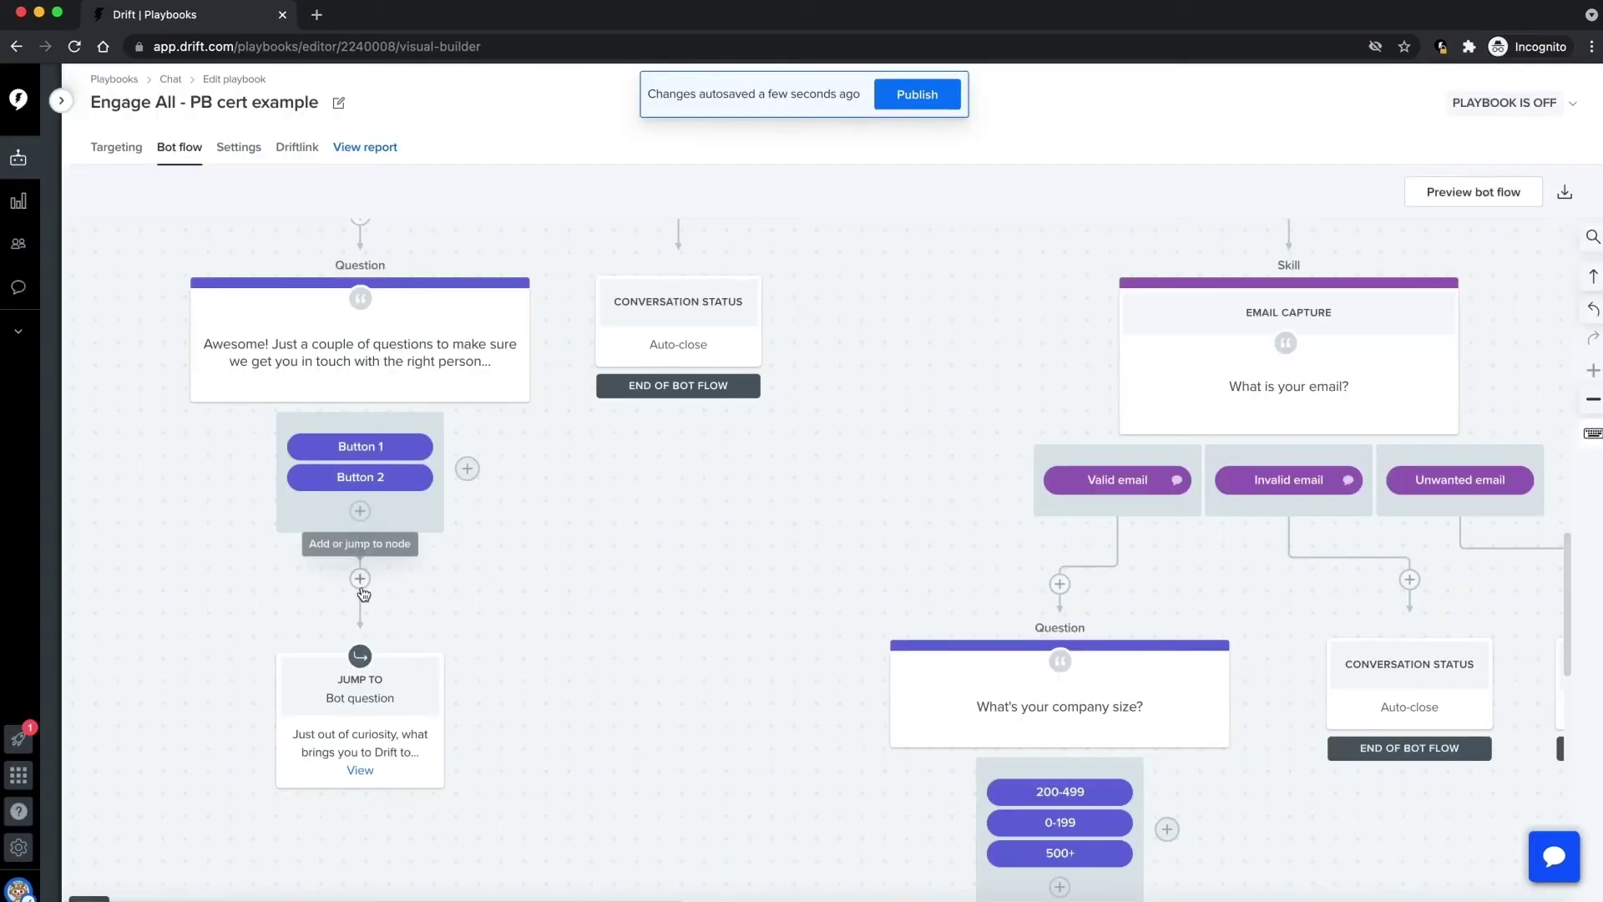
left_click(360, 578)
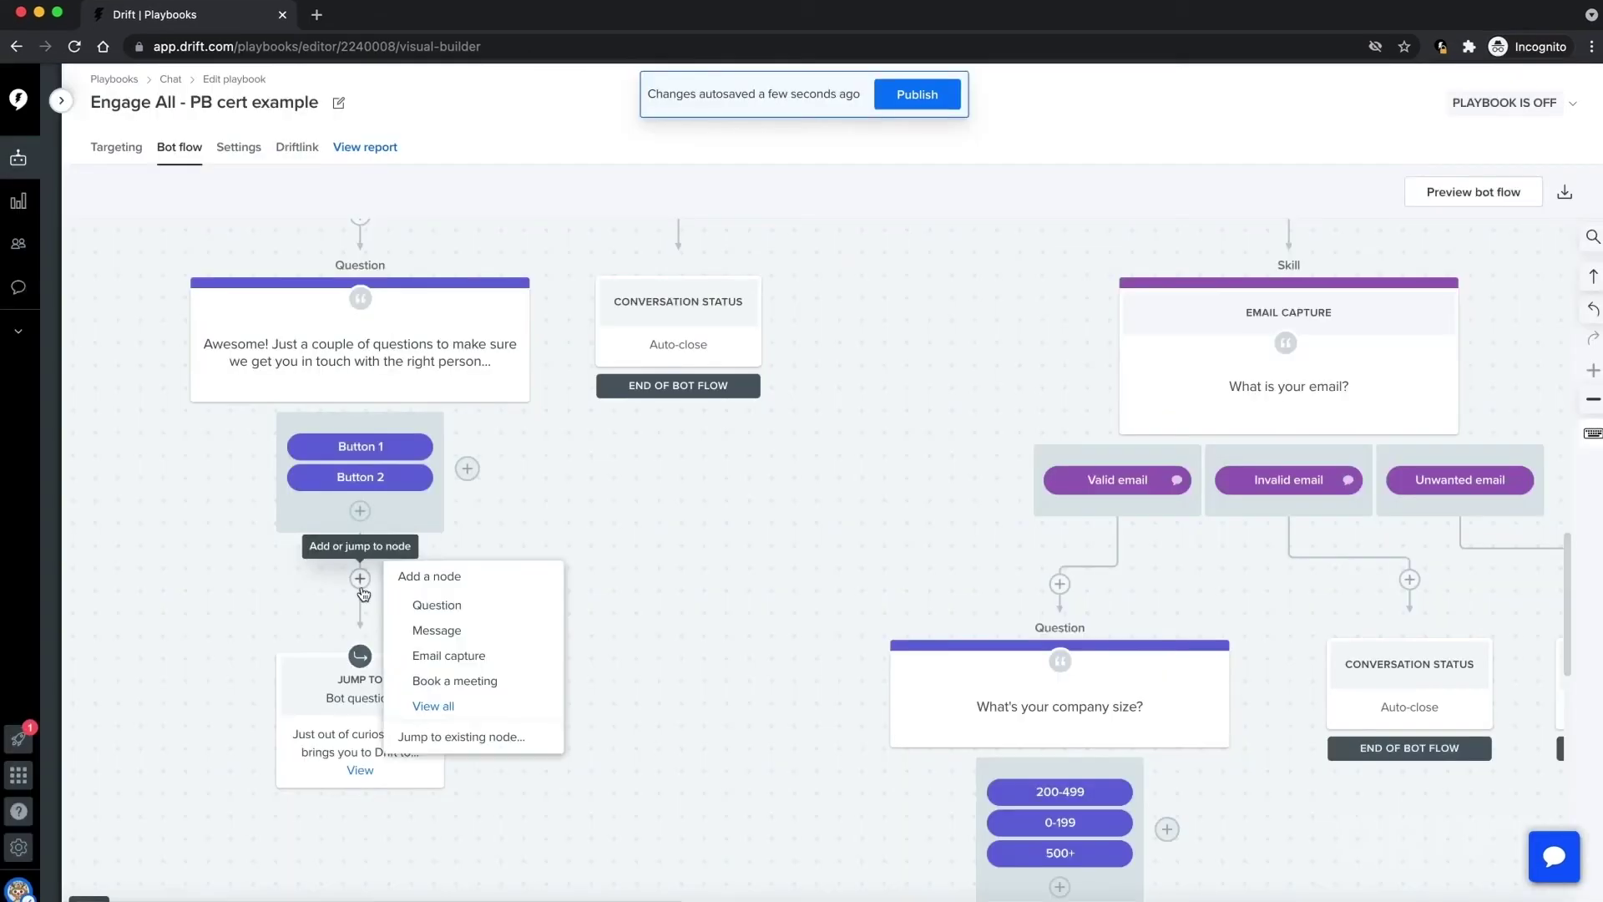
left_click(436, 657)
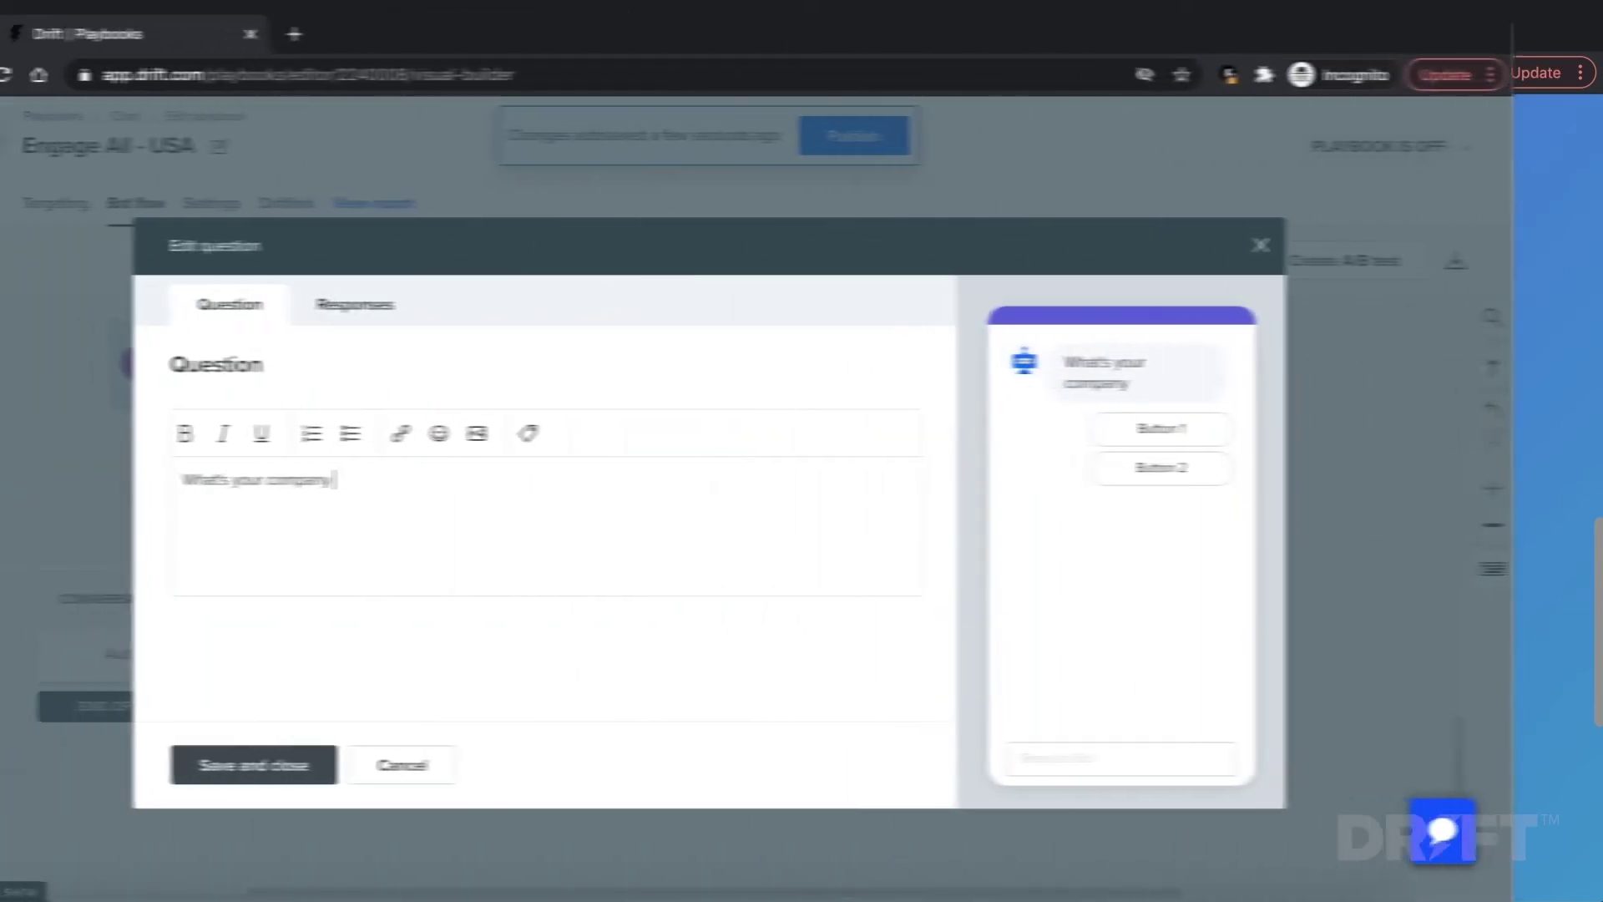
- Finish 'What's your company size?', set its first answer to 500, and add a meeting-booking step
type("size?")
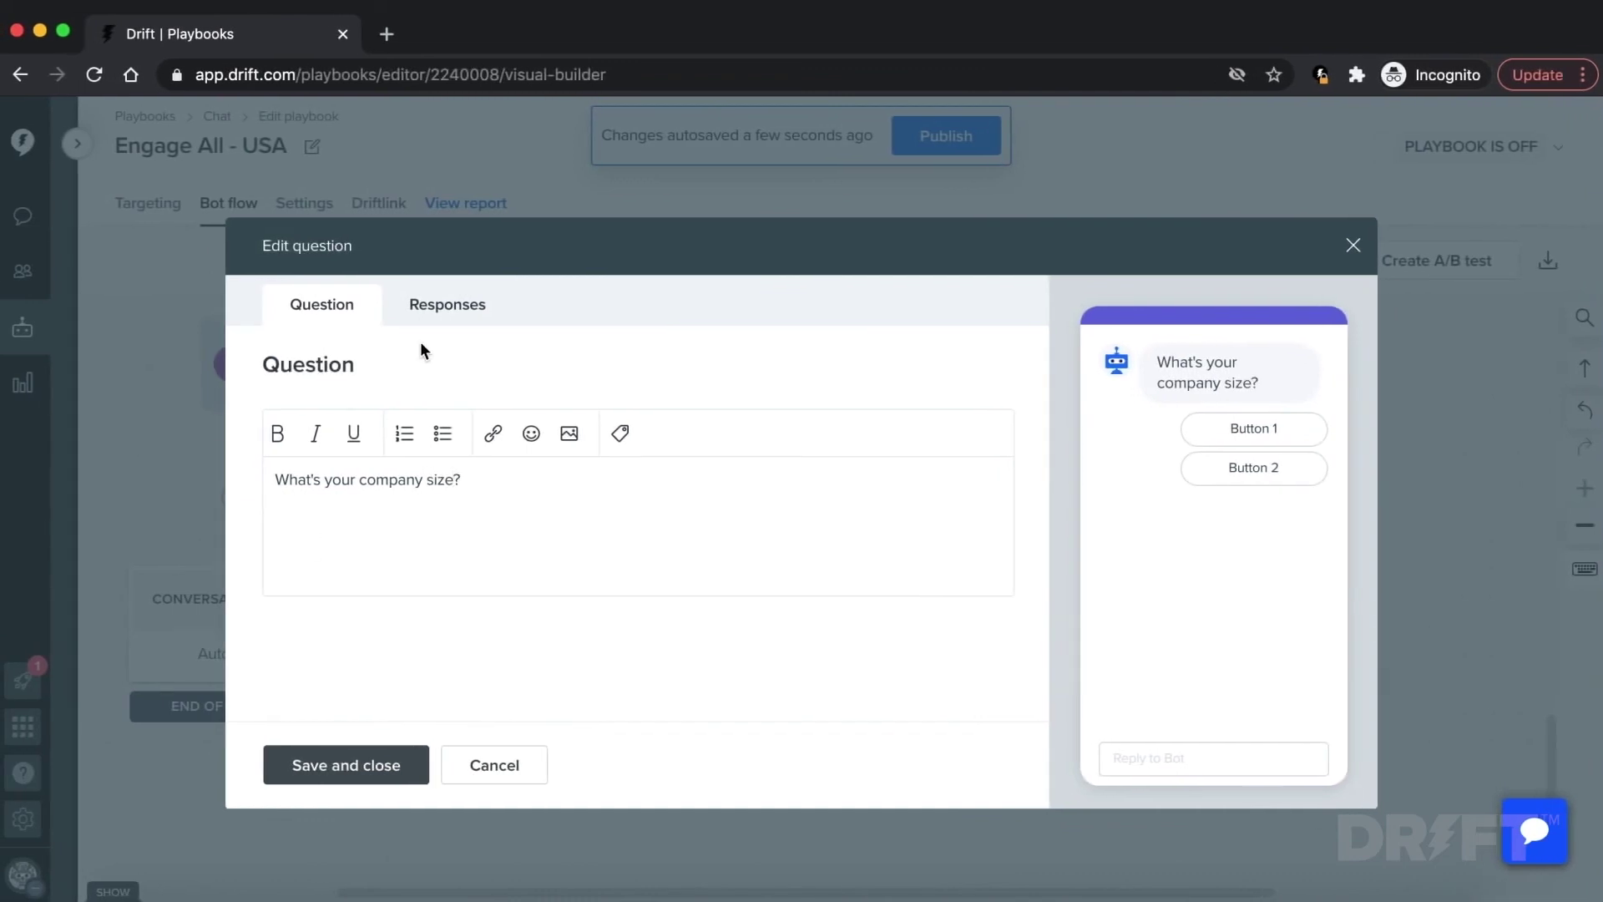
left_click(433, 314)
left_click(365, 500)
triple_click(363, 458)
type("500")
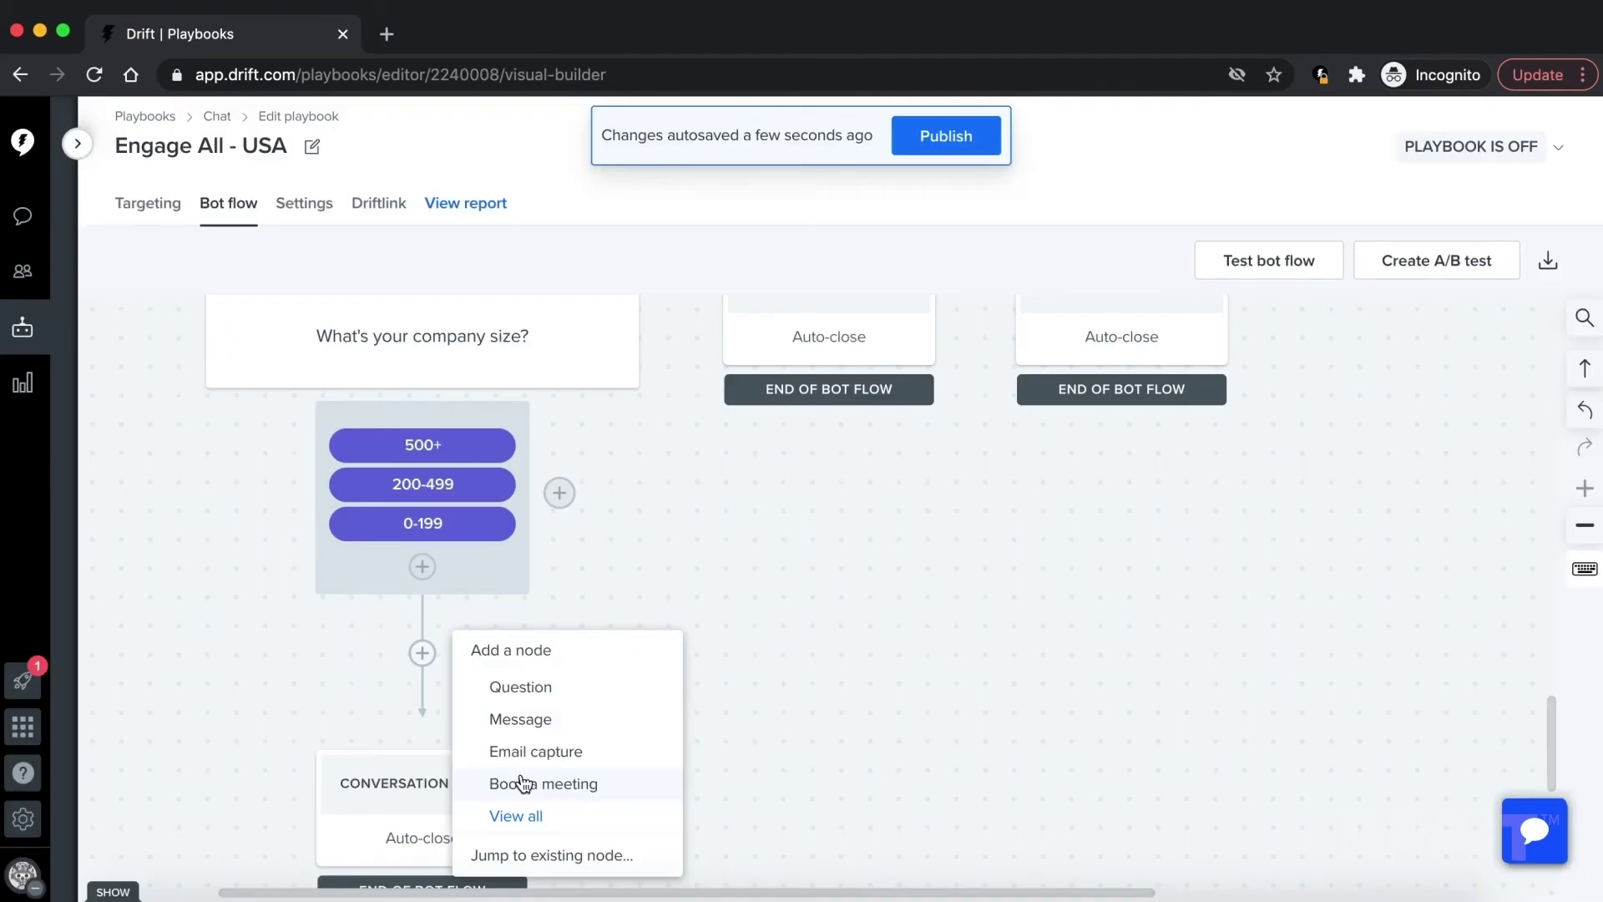
left_click(524, 783)
scroll(524, 783, "down", 2)
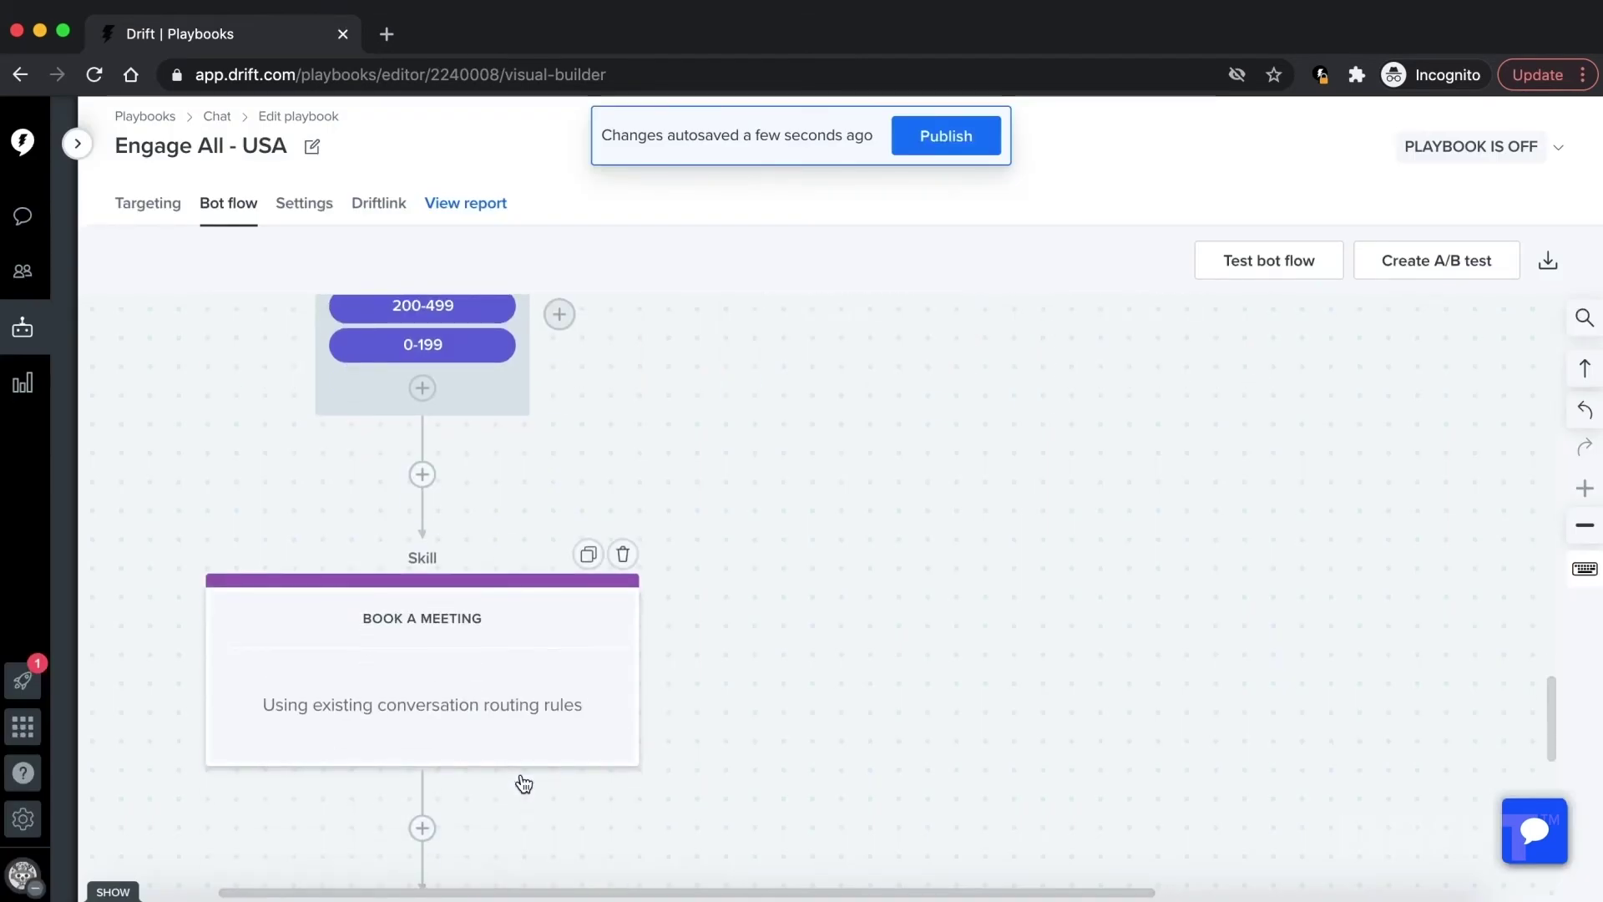
- Insert a Question step on the I'm just browsing path reading 'Just out of curiosity, what brings you to Drift today?' and save it
scroll(1221, 478, "up", 10)
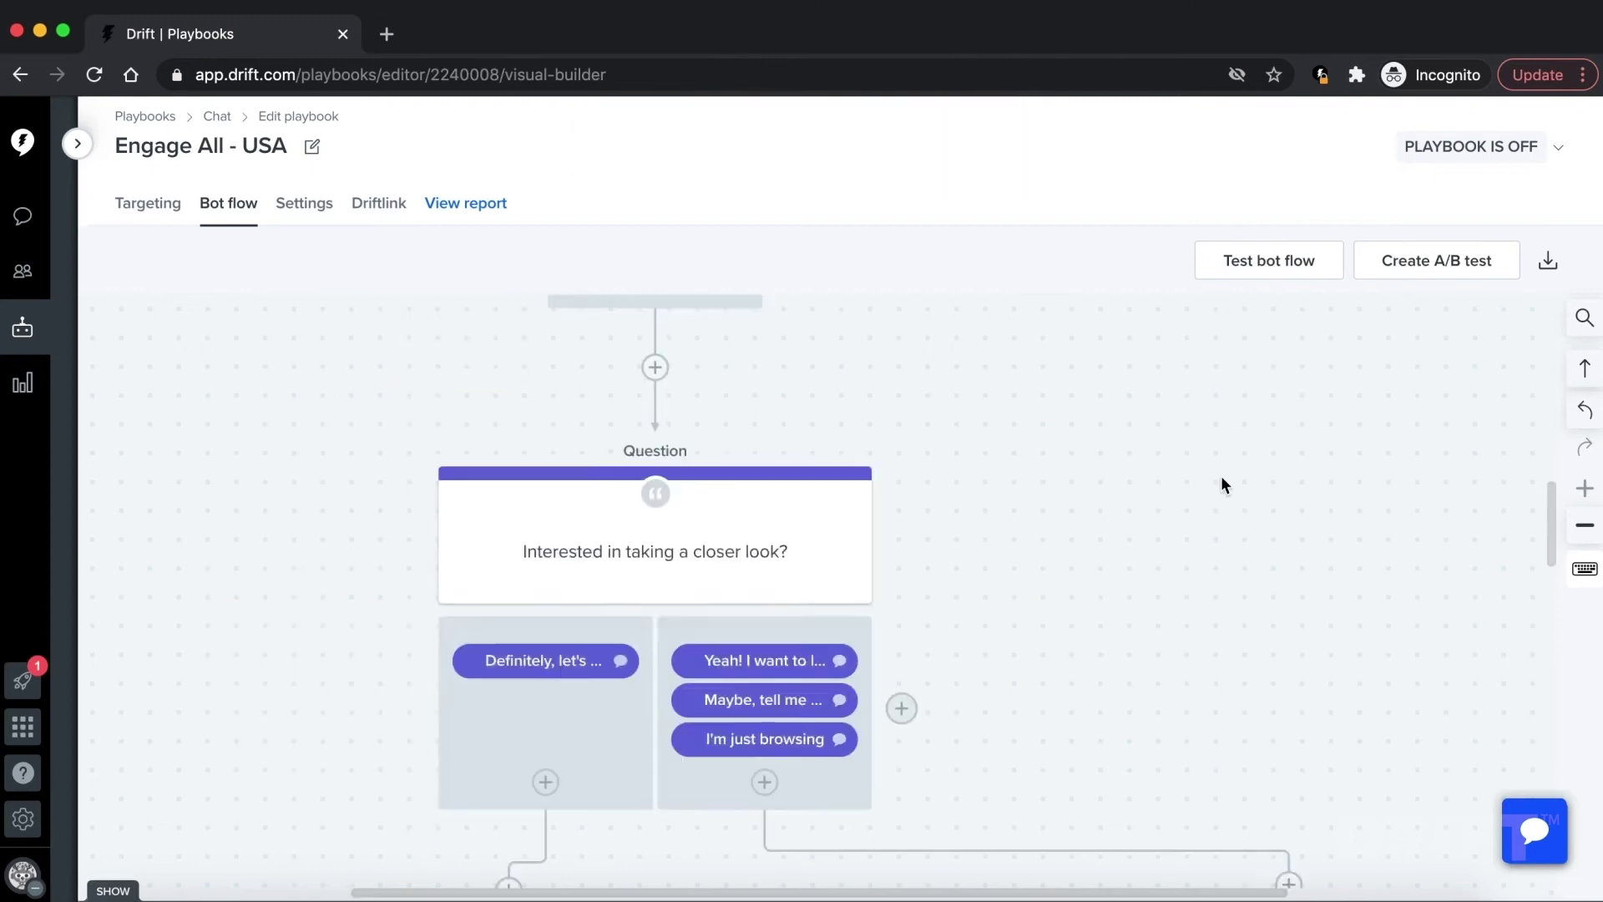
scroll(1220, 484, "up", 3)
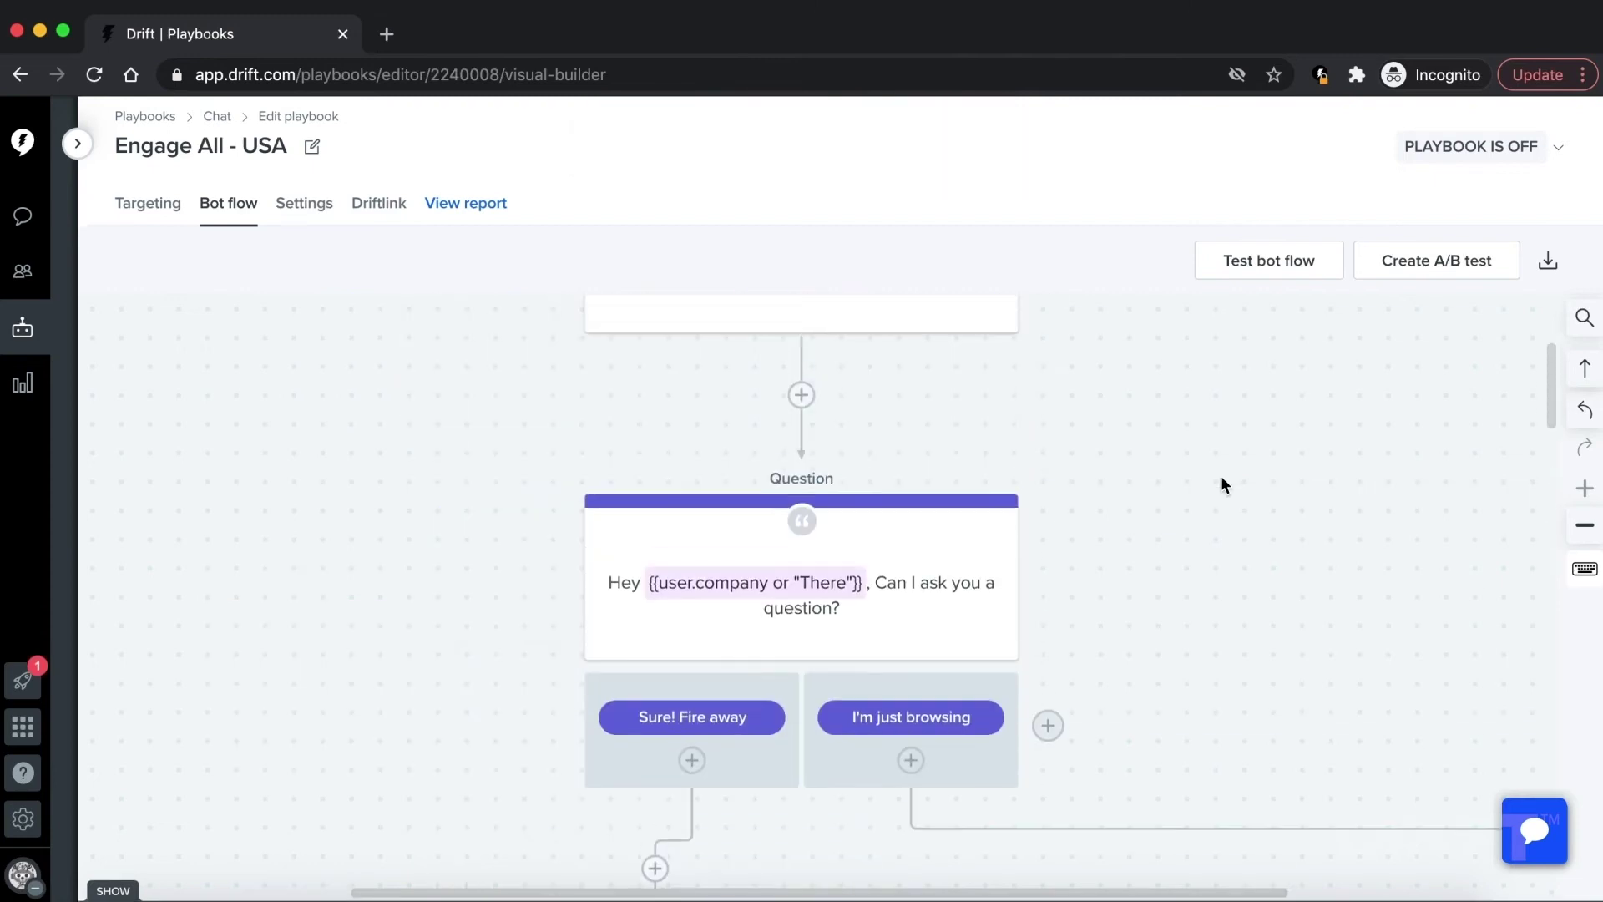
scroll(1220, 484, "down", 6)
left_click(1221, 484)
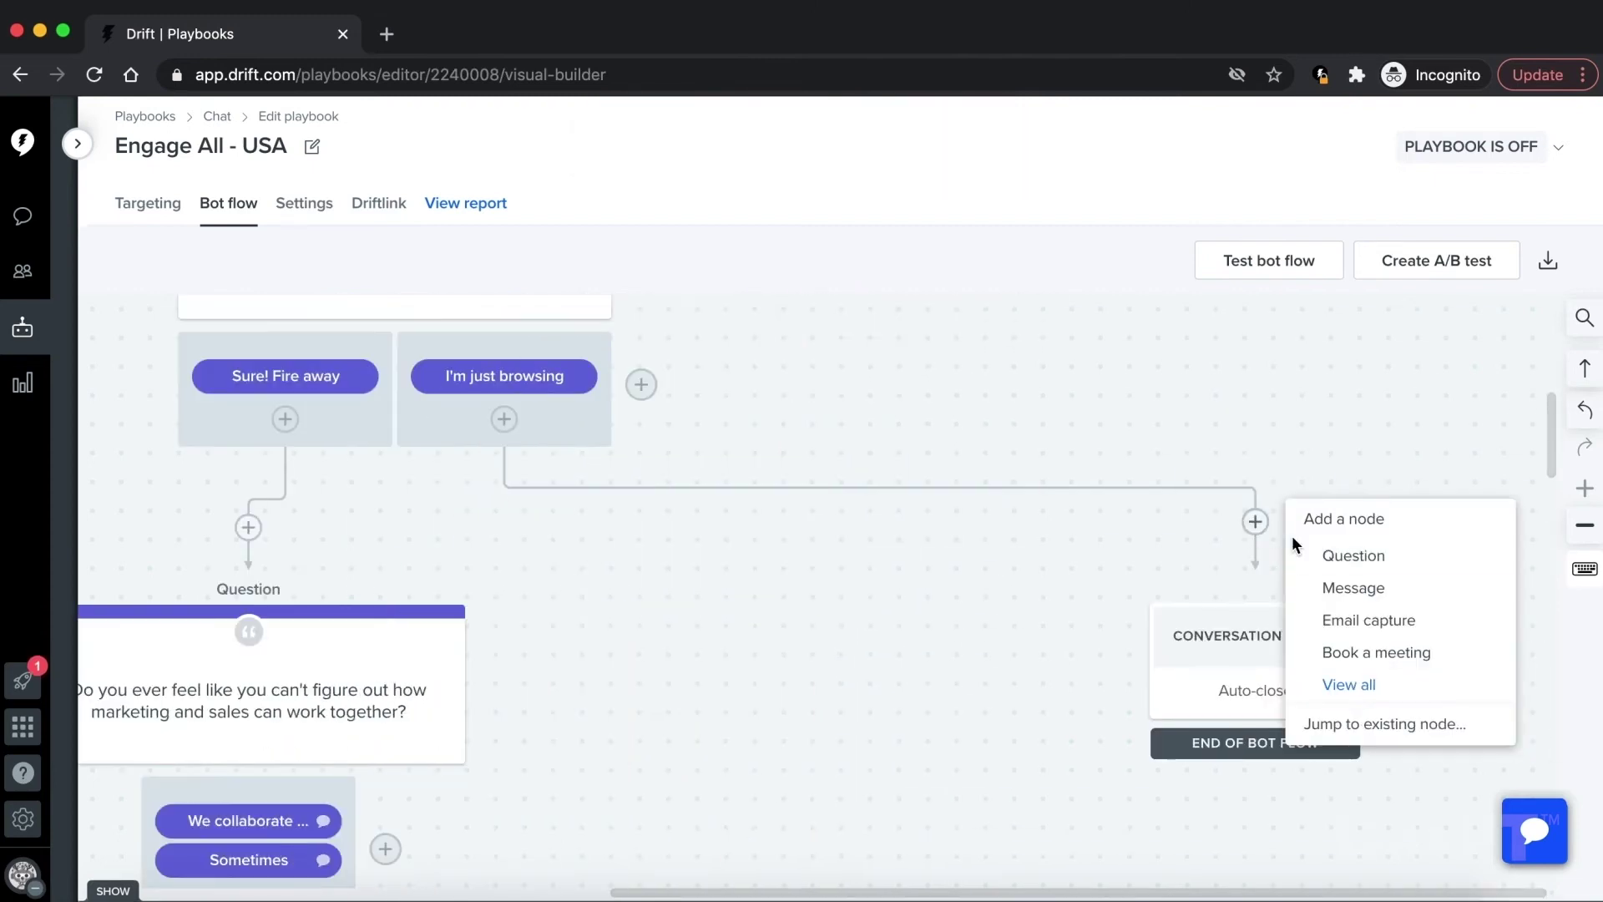
left_click(1301, 548)
type("Just out of curiosity")
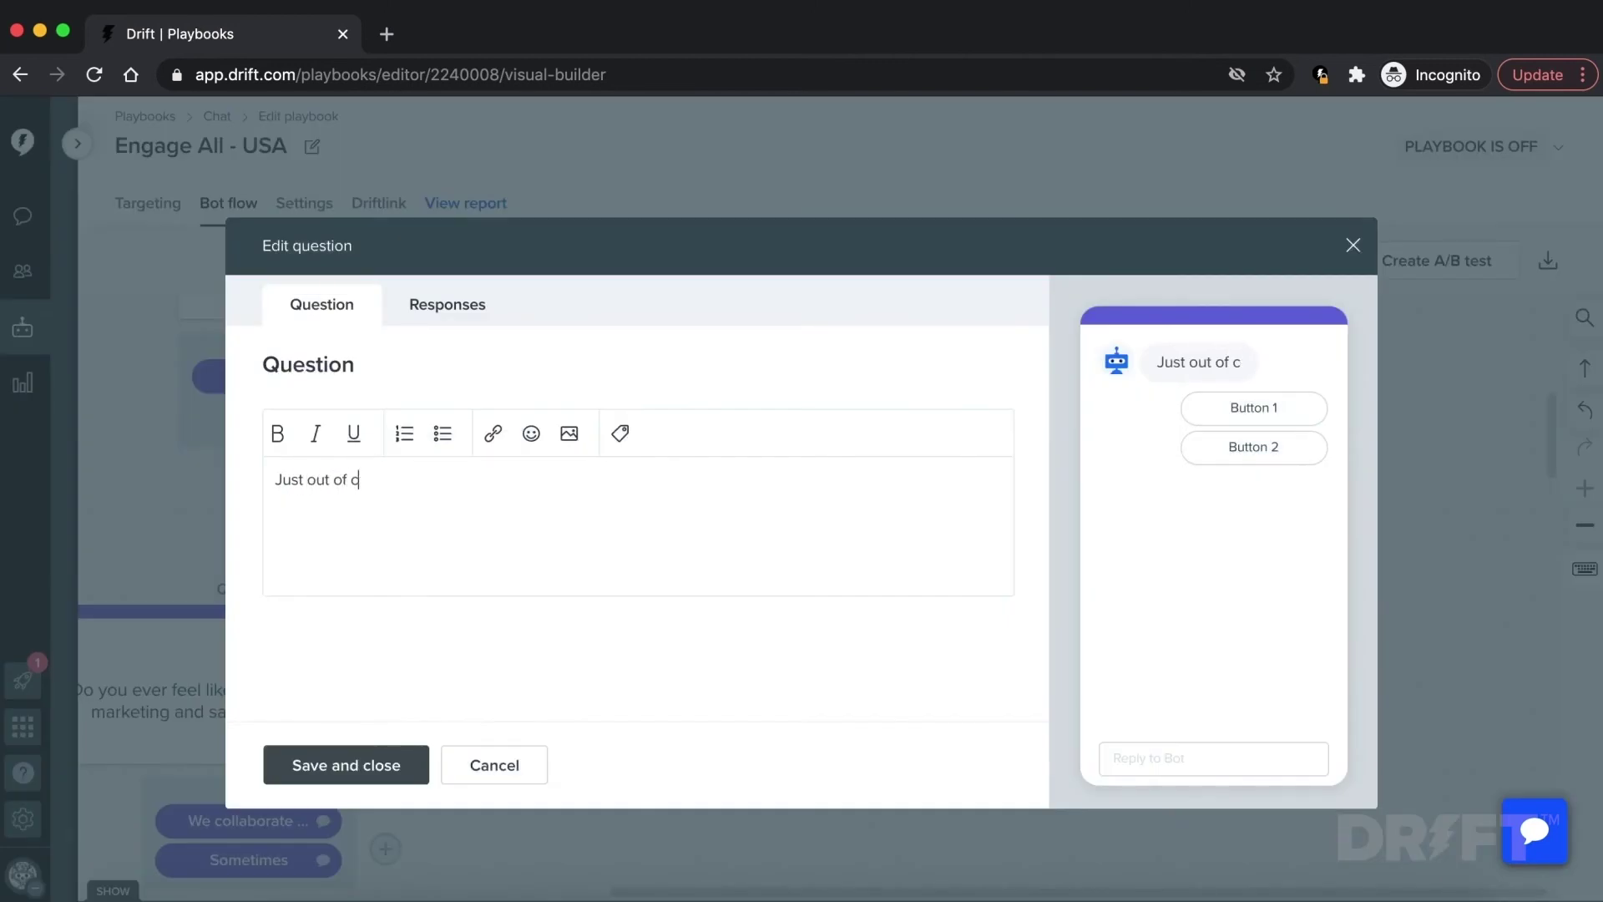
key("BackSpace")
key("BackSpace")
key("BackSpace")
key("BackSpace")
key("BackSpace")
type("osi")
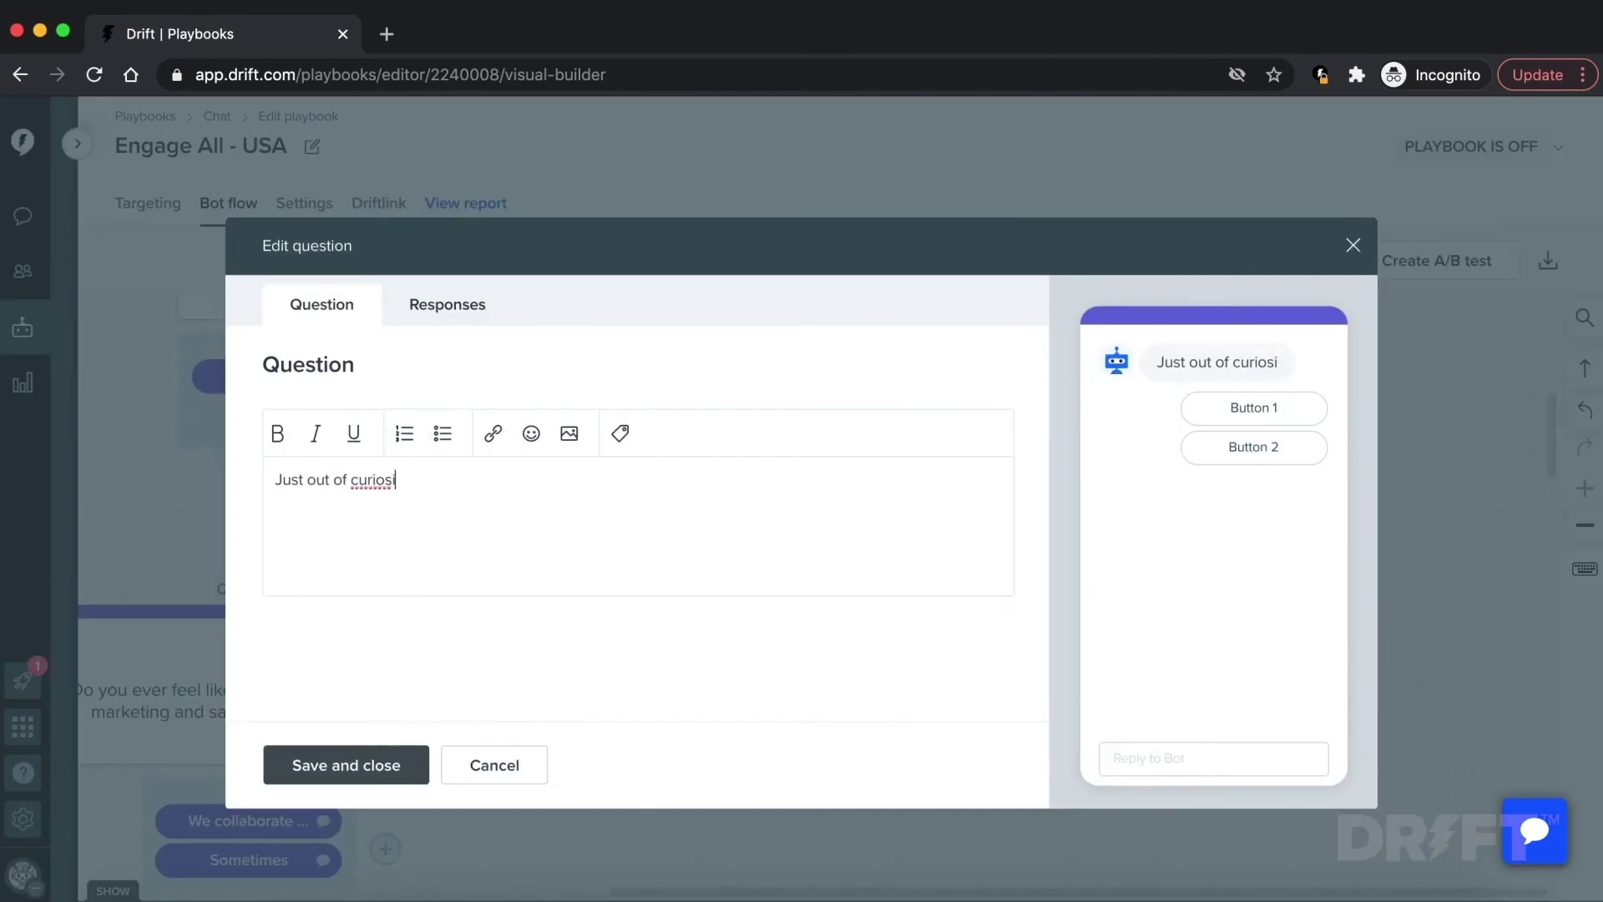
type("ty, what brings ")
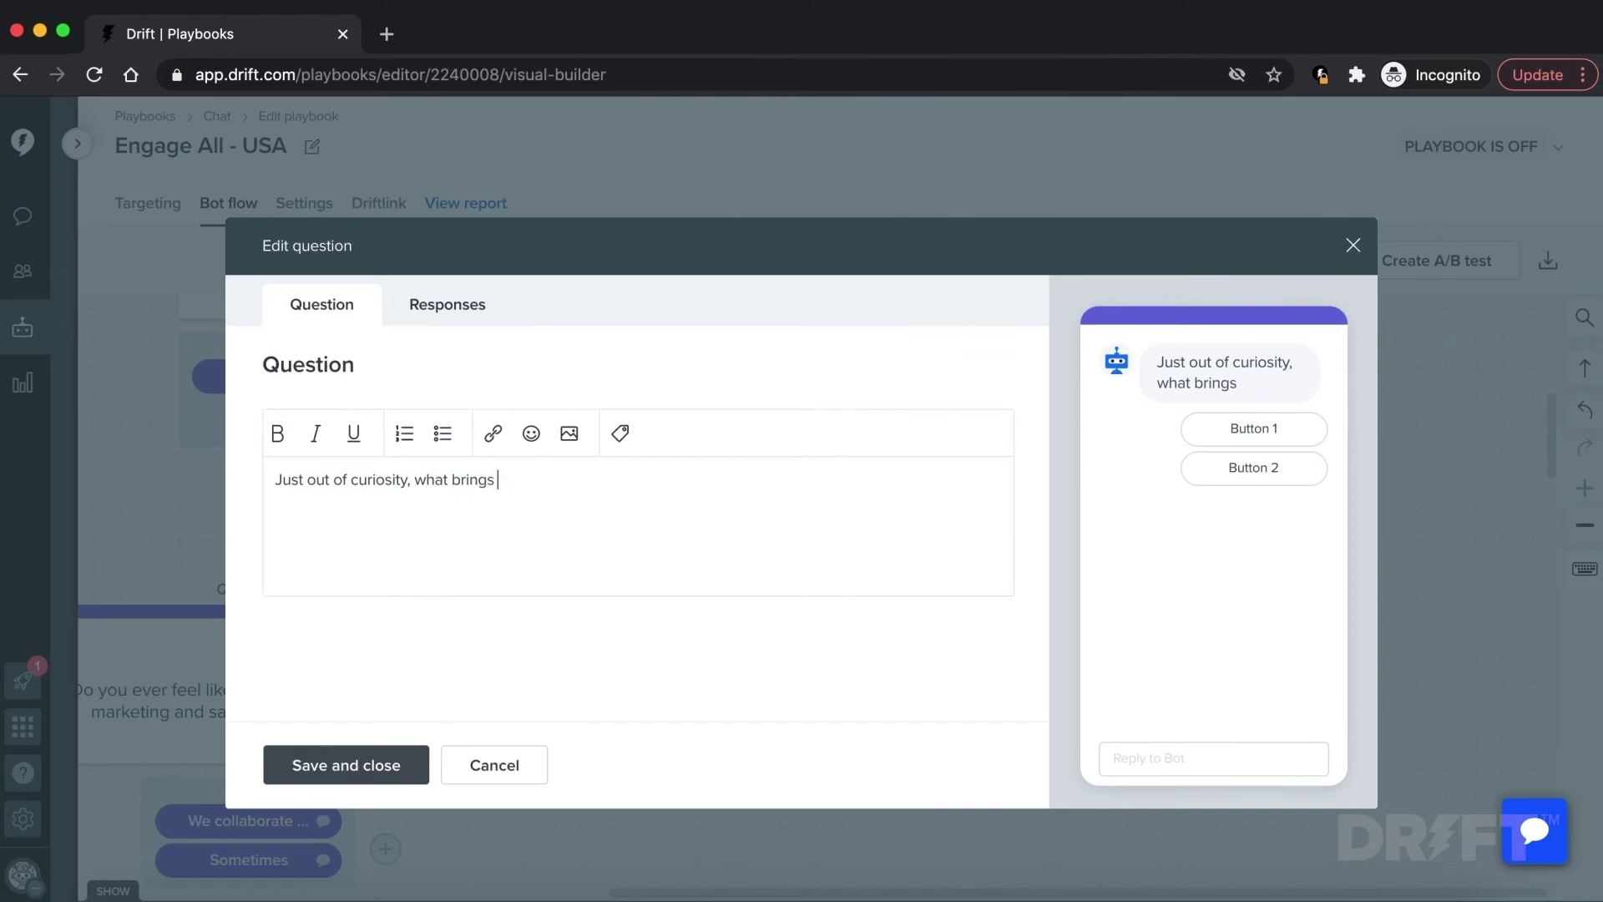
type("you to Drift today?")
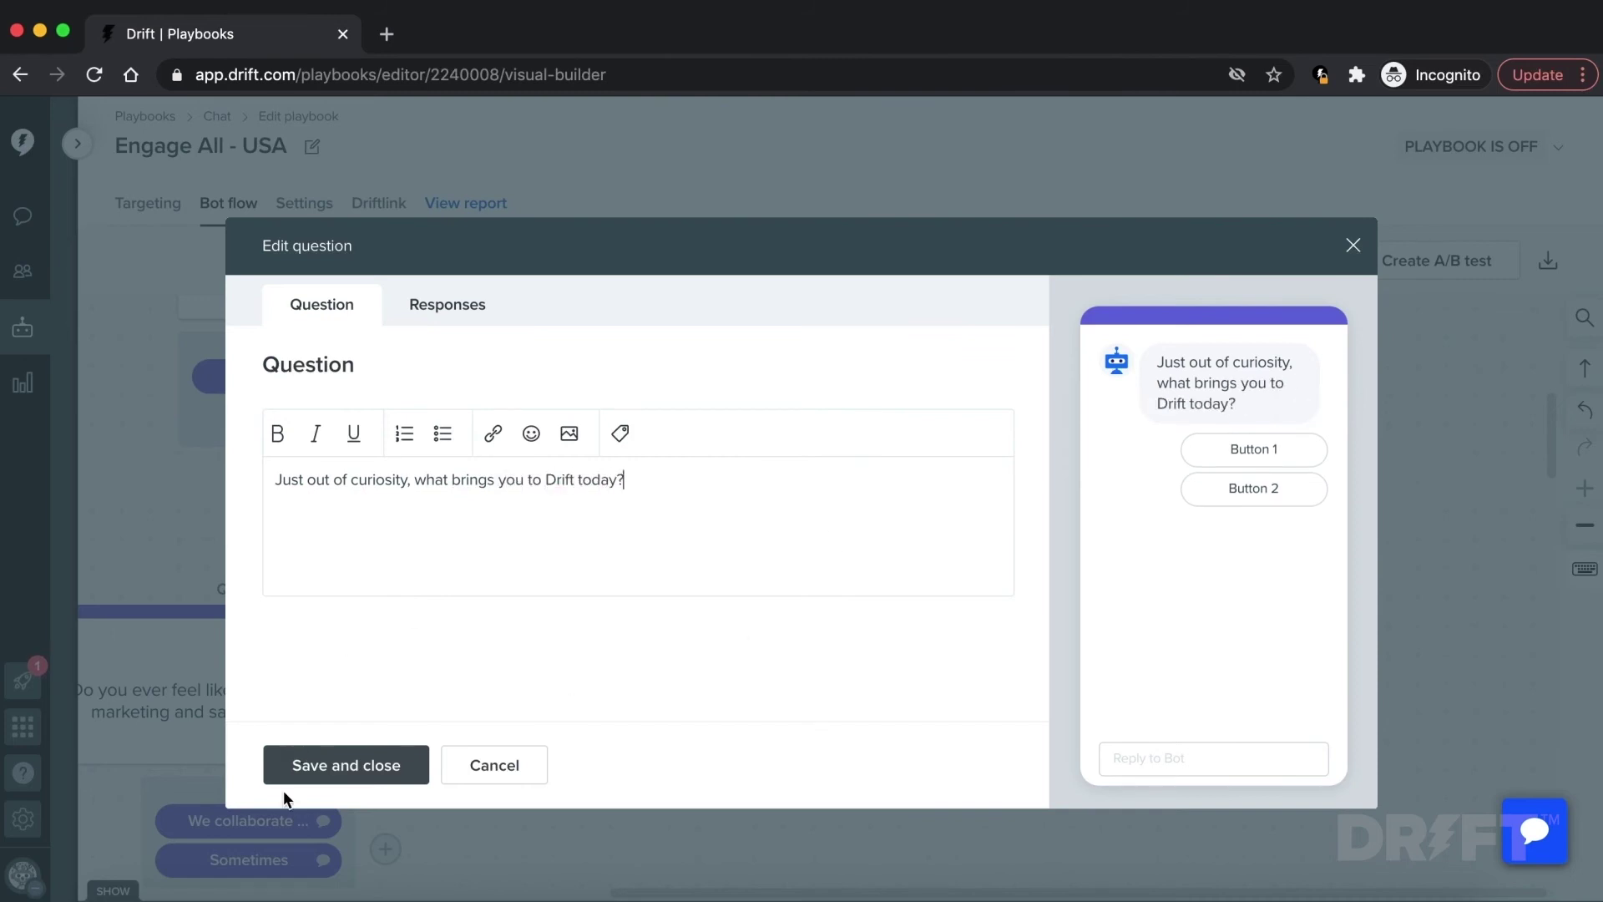
left_click(288, 763)
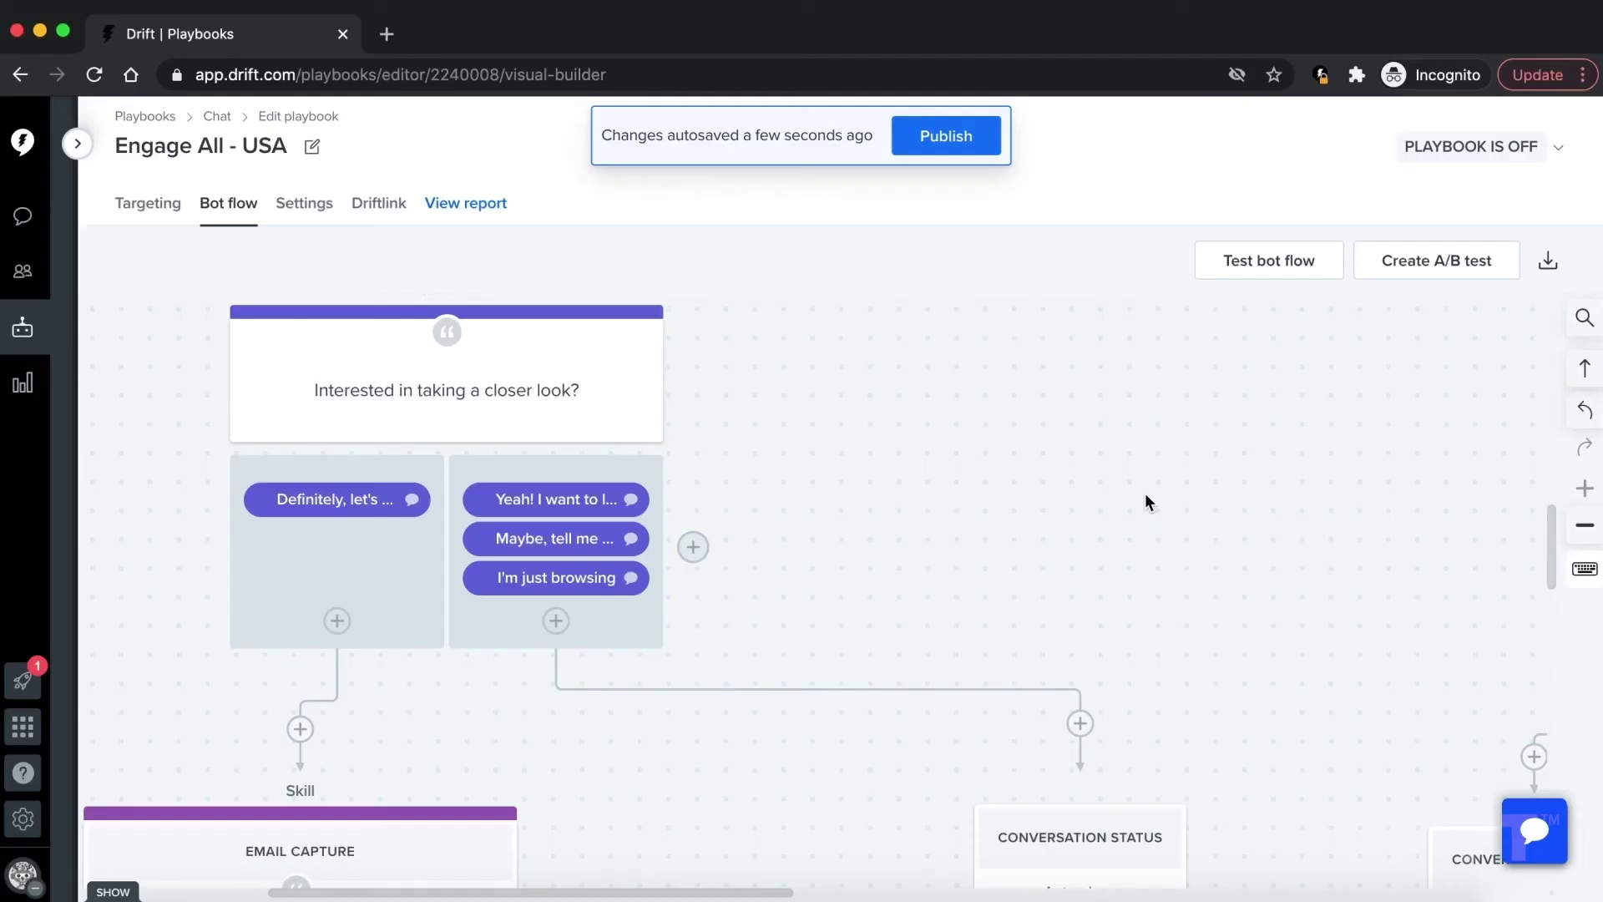
- Pan the bot flow canvas over to the 'Interested in taking a closer look?' question's browsing connector
scroll(1145, 499, "up", 2)
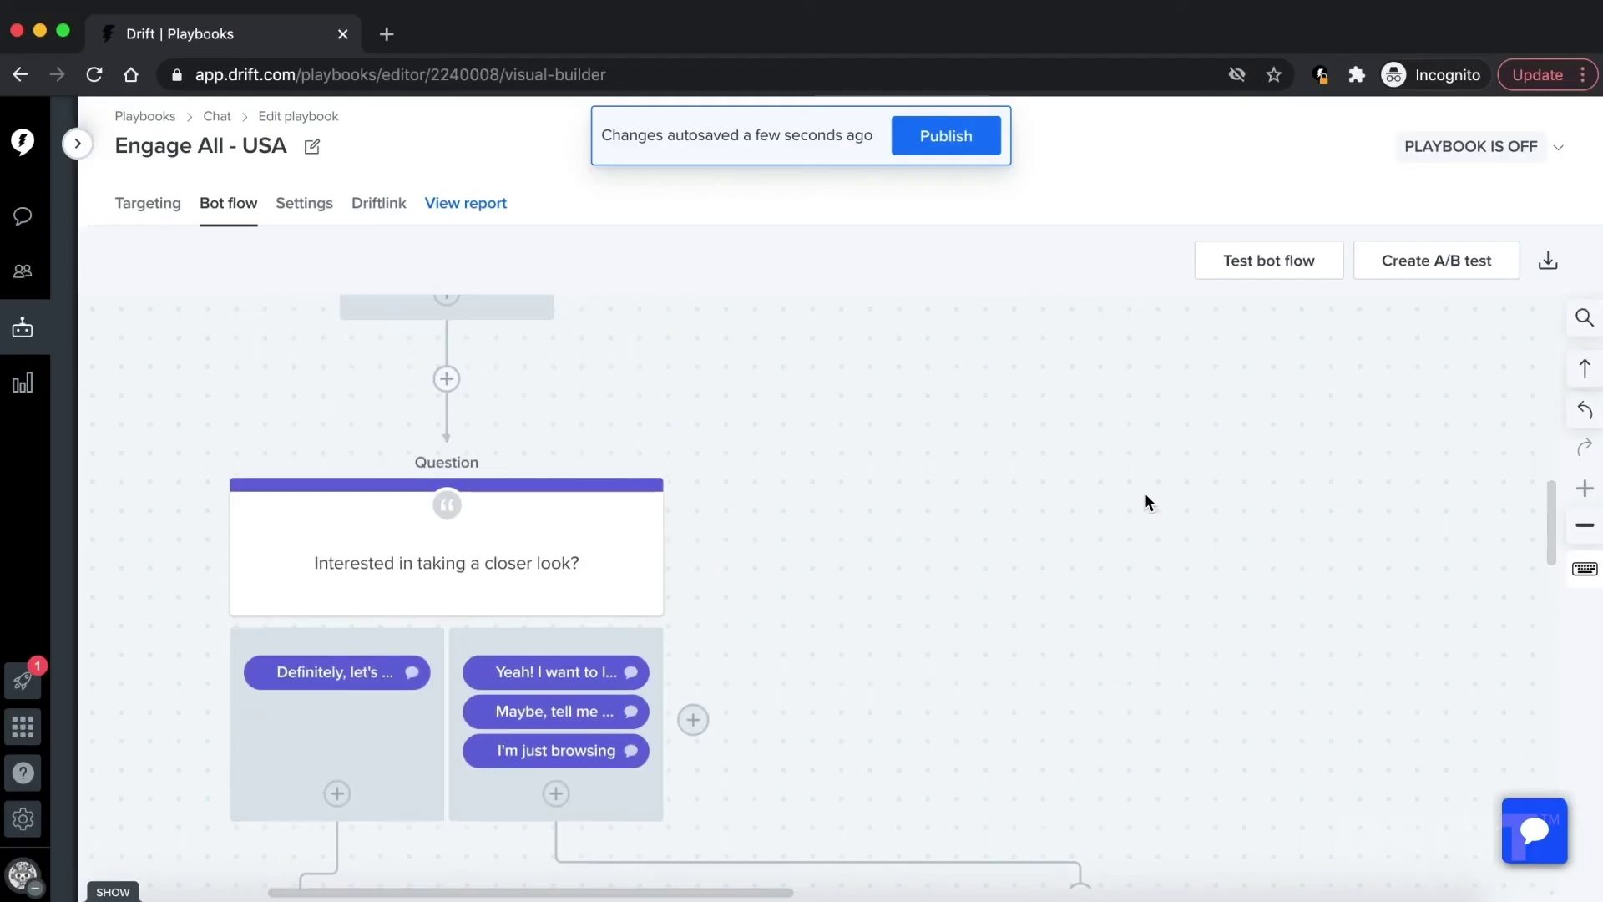
scroll(1145, 499, "down", 3)
scroll(1145, 499, "left", 1)
scroll(1145, 499, "right", 2)
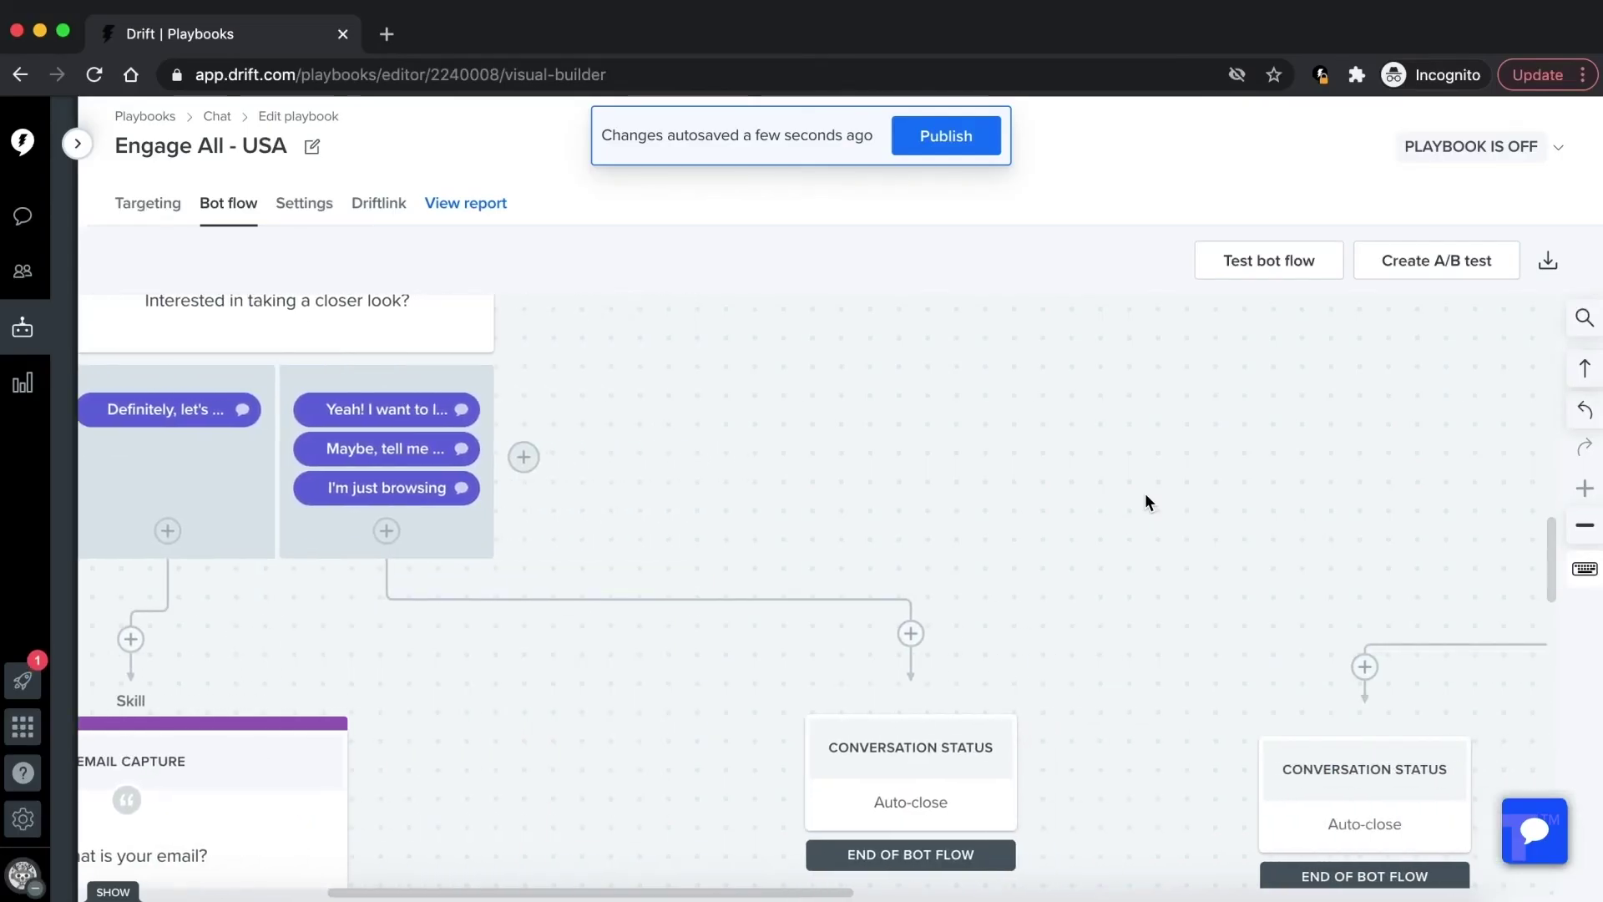
scroll(1145, 499, "right", 6)
scroll(1144, 499, "right", 5)
scroll(1145, 499, "up", 5)
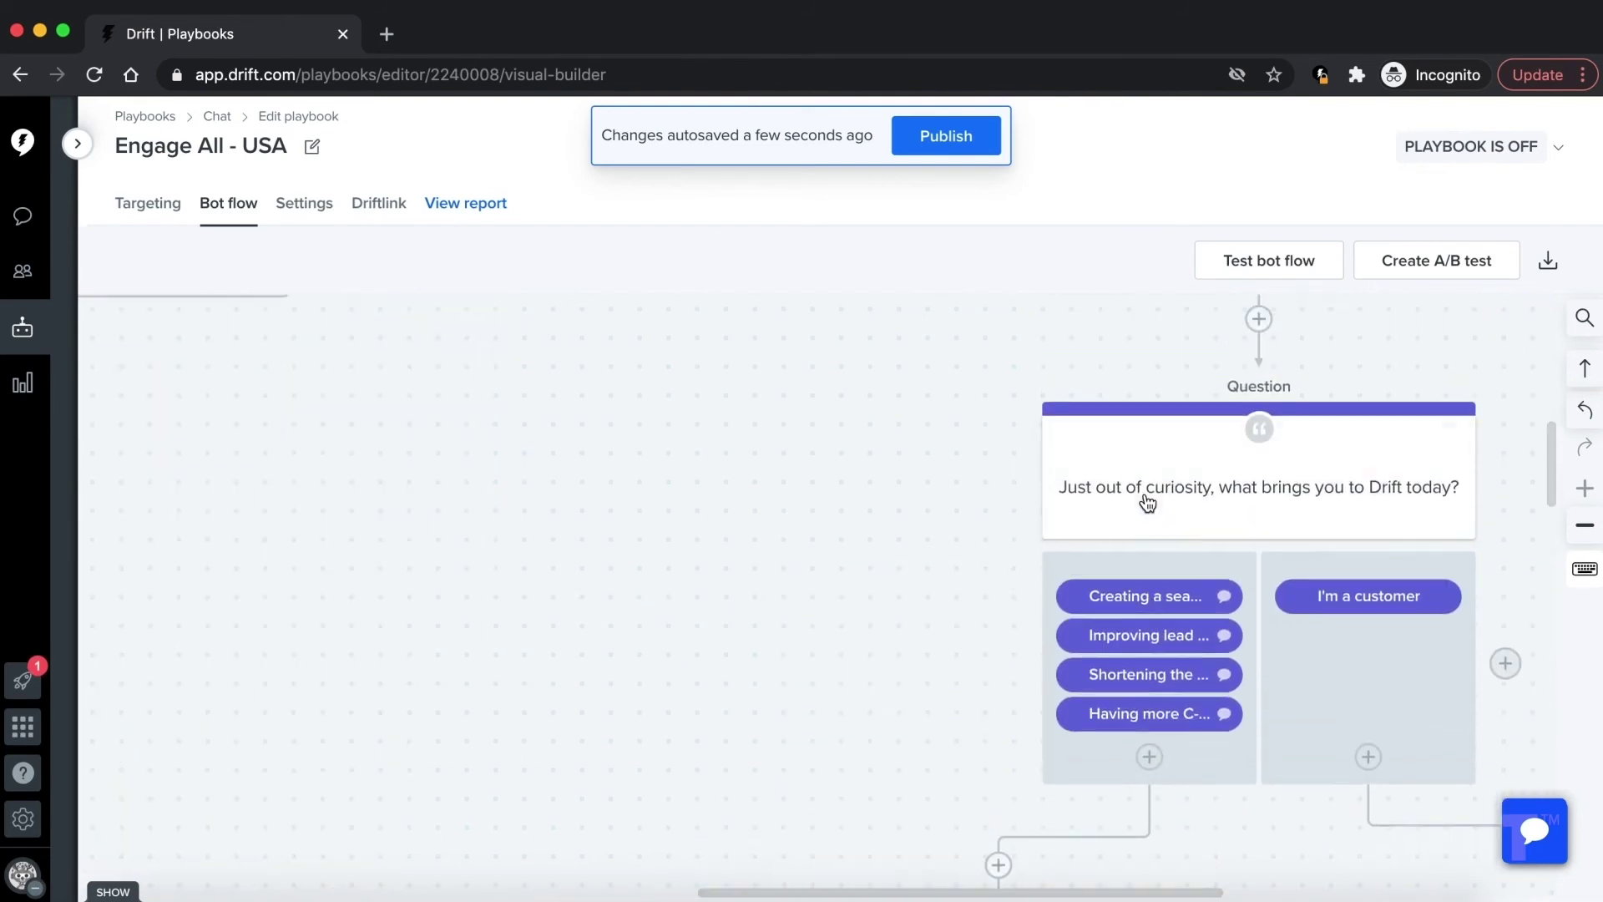
scroll(1145, 500, "down", 9)
scroll(1147, 502, "left", 10)
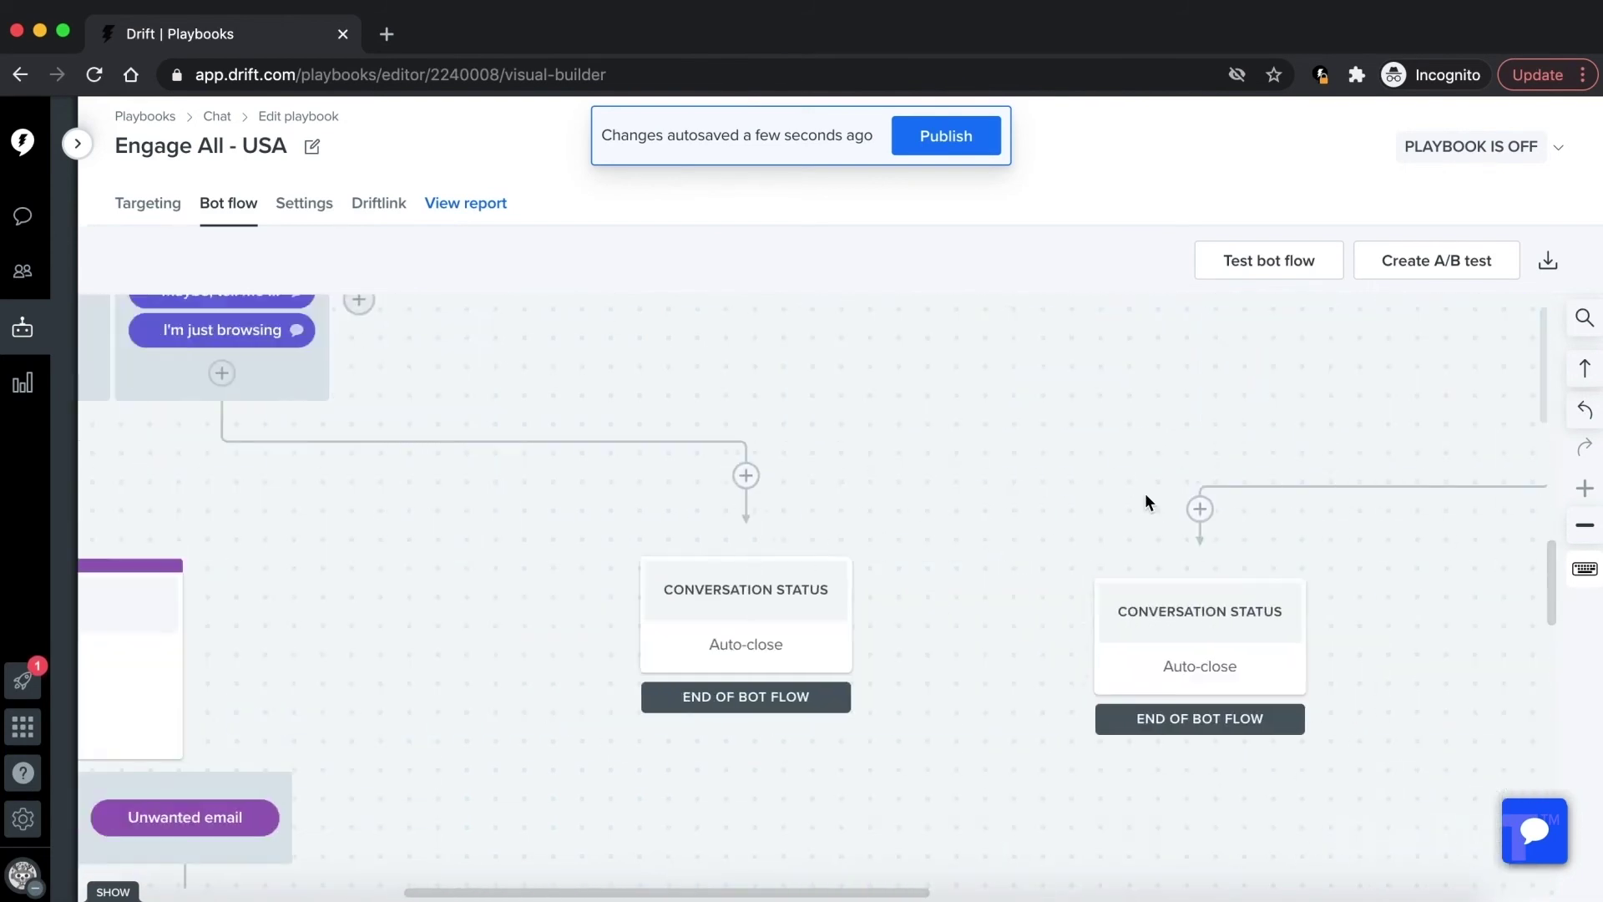
scroll(1147, 502, "up", 3)
scroll(1146, 501, "right", 3)
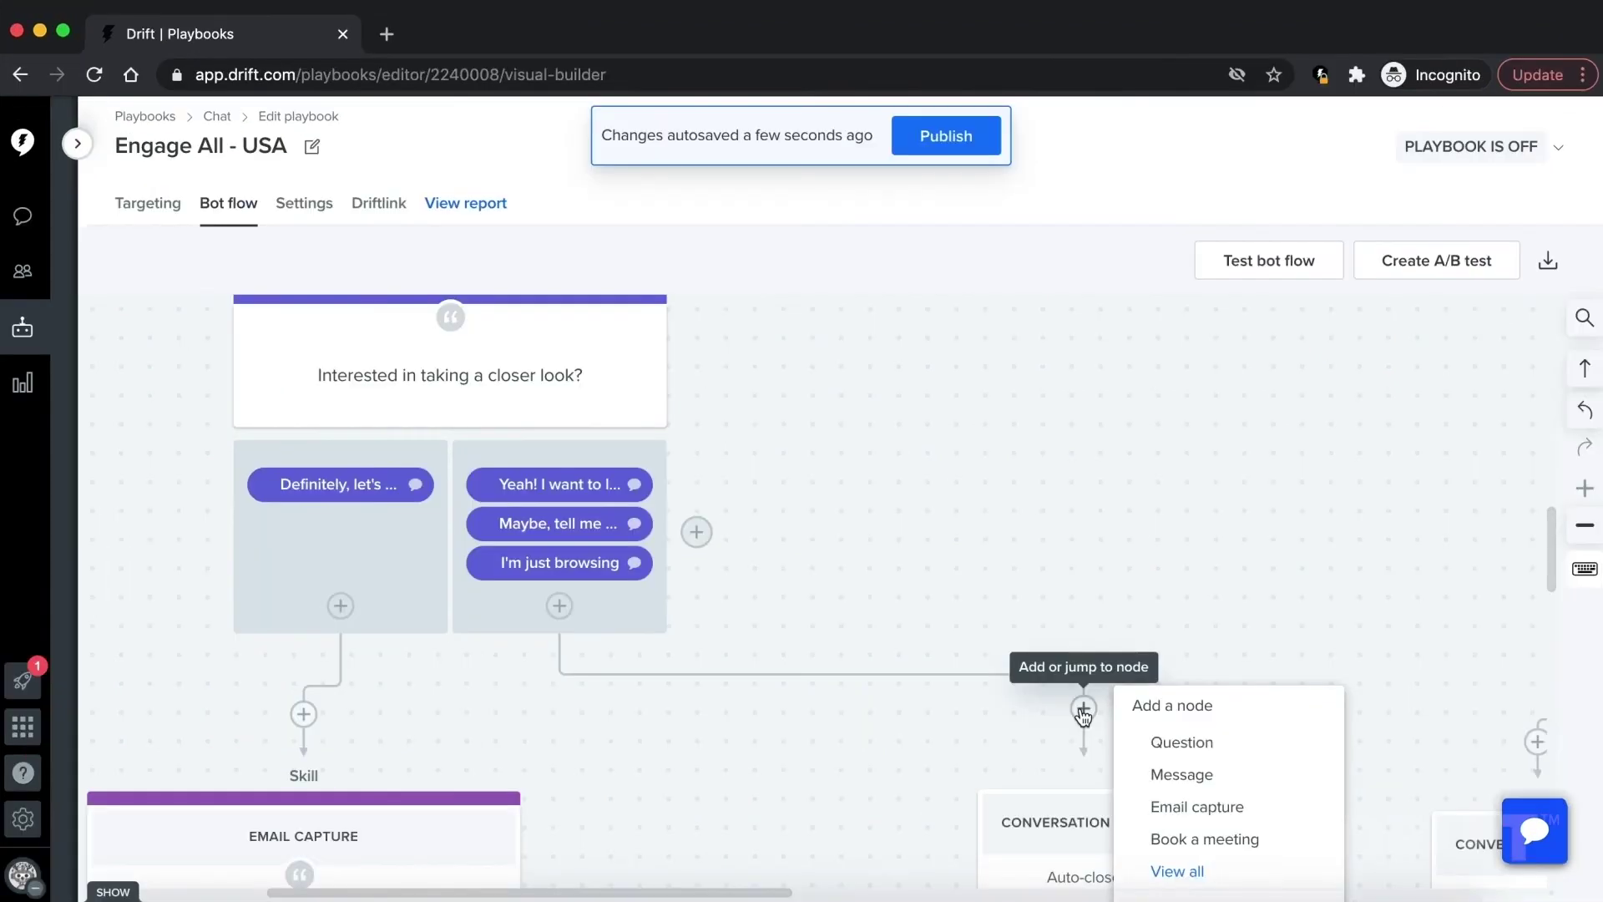
- Make the closer-look I'm just browsing answer jump to the existing curiosity question, then publish the playbook
scroll(1153, 716, "down", 1)
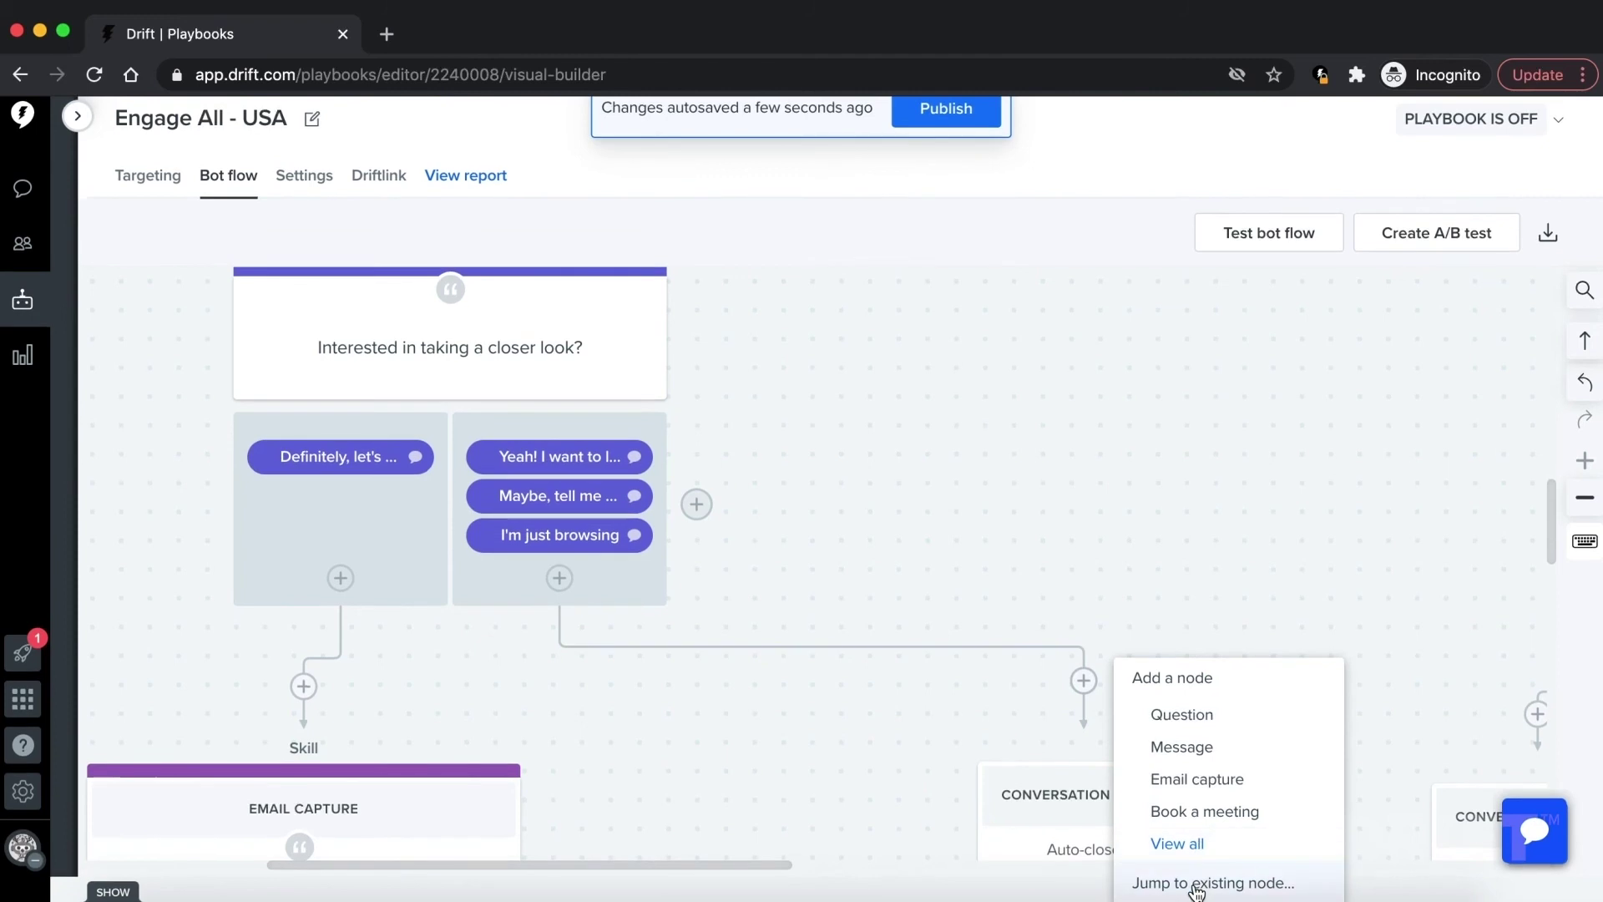
left_click(1197, 890)
scroll(1298, 590, "right", 8)
scroll(1298, 589, "right", 4)
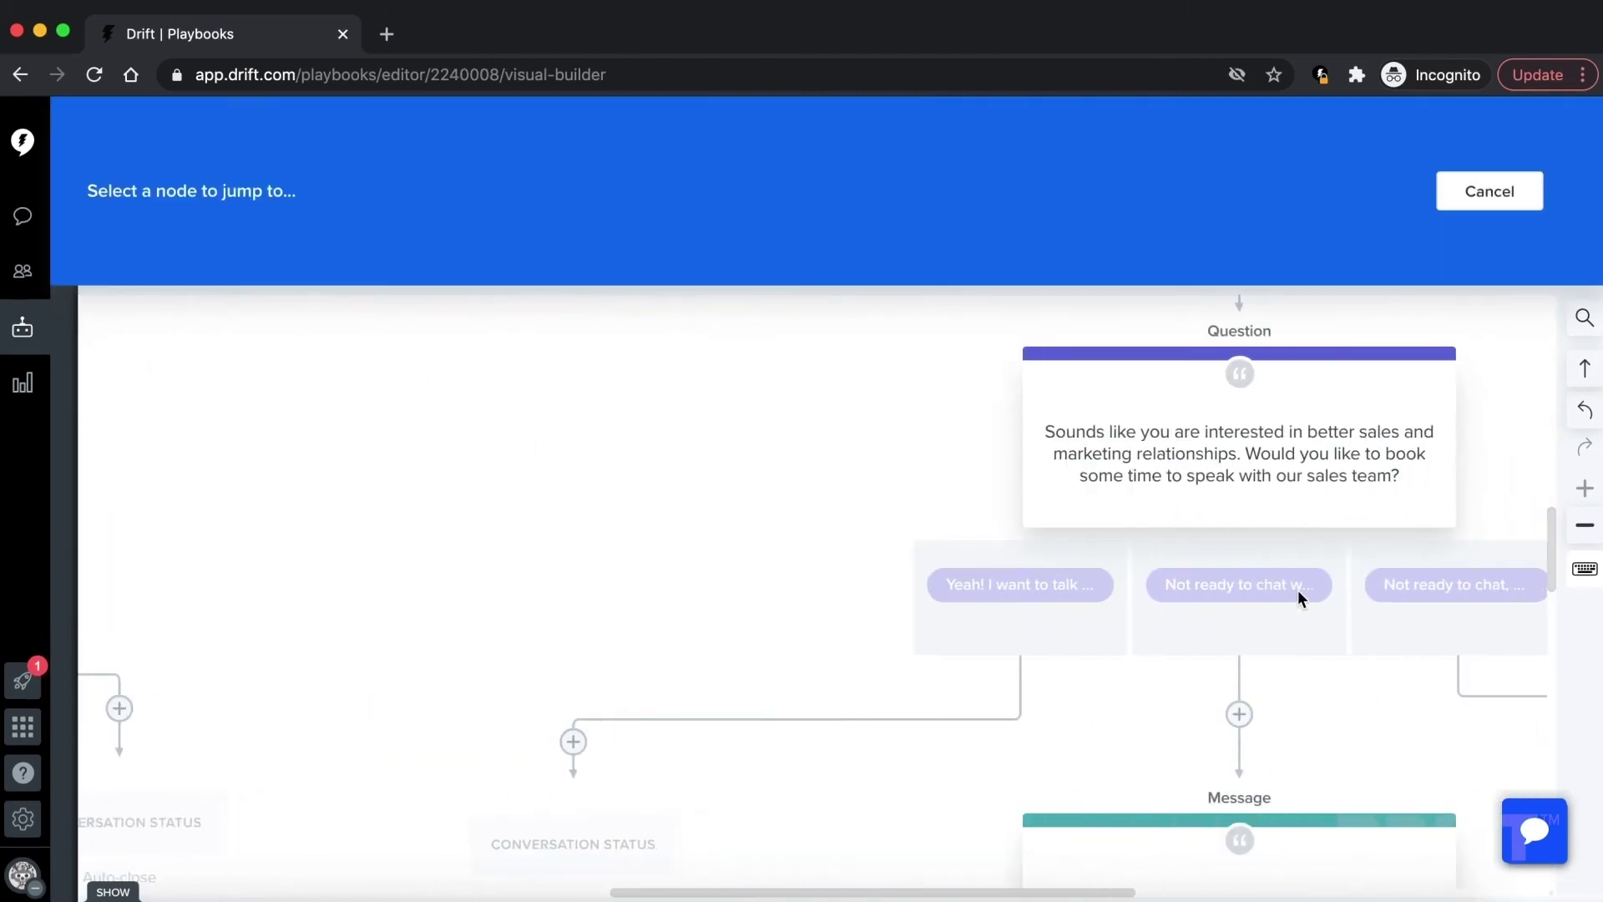
scroll(1297, 589, "up", 8)
scroll(1297, 589, "right", 3)
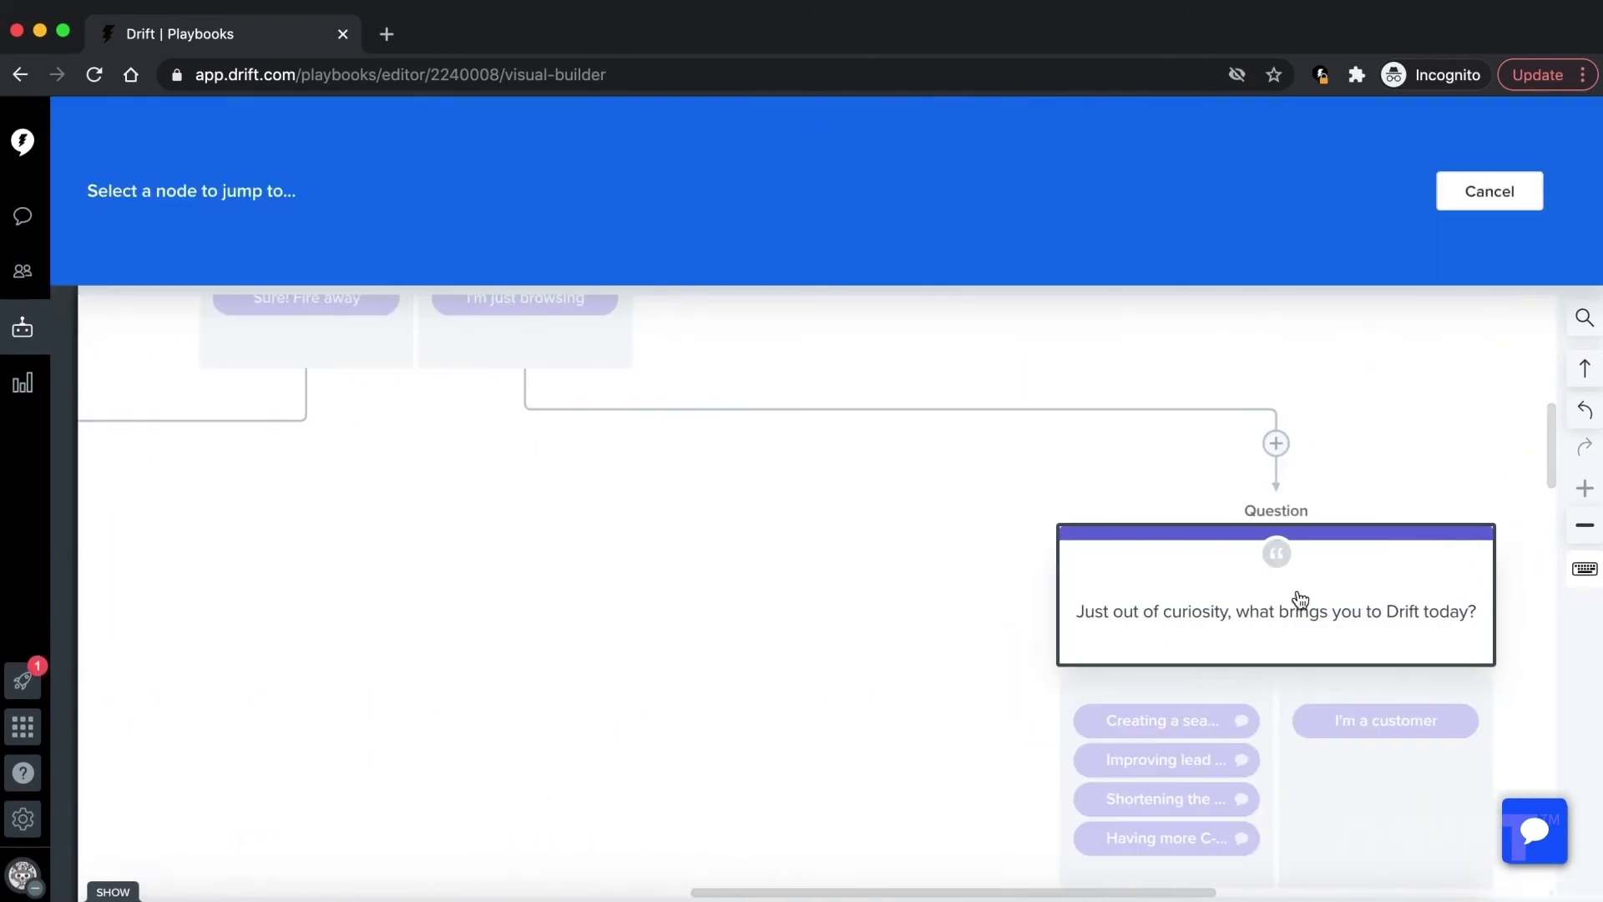
left_click(1241, 590)
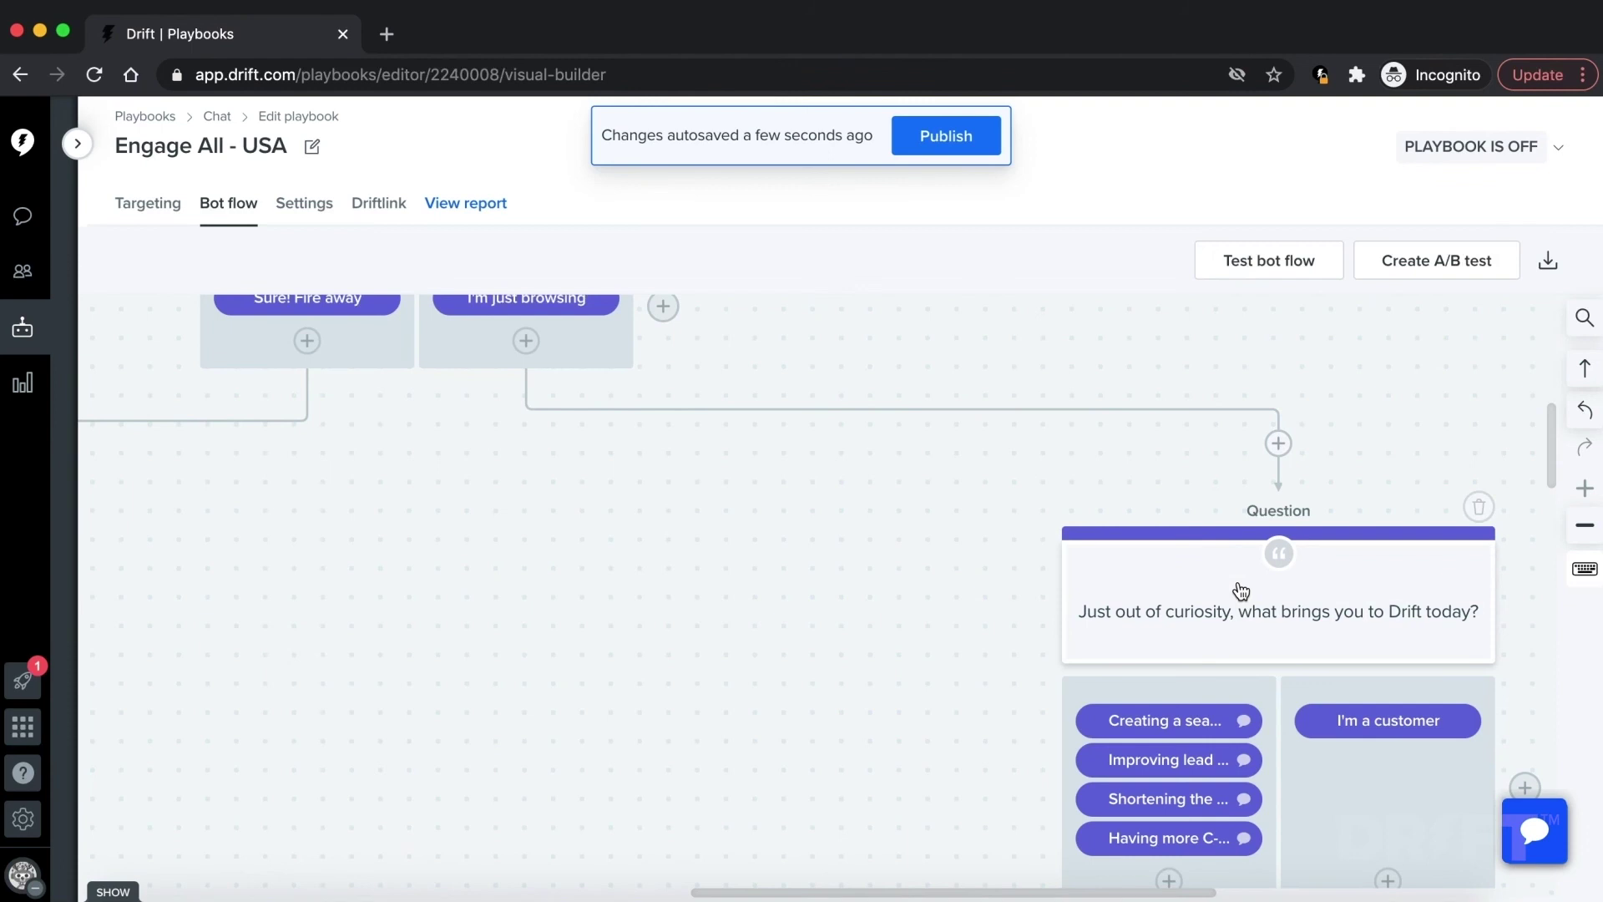
left_click(922, 135)
scroll(980, 400, "down", 3)
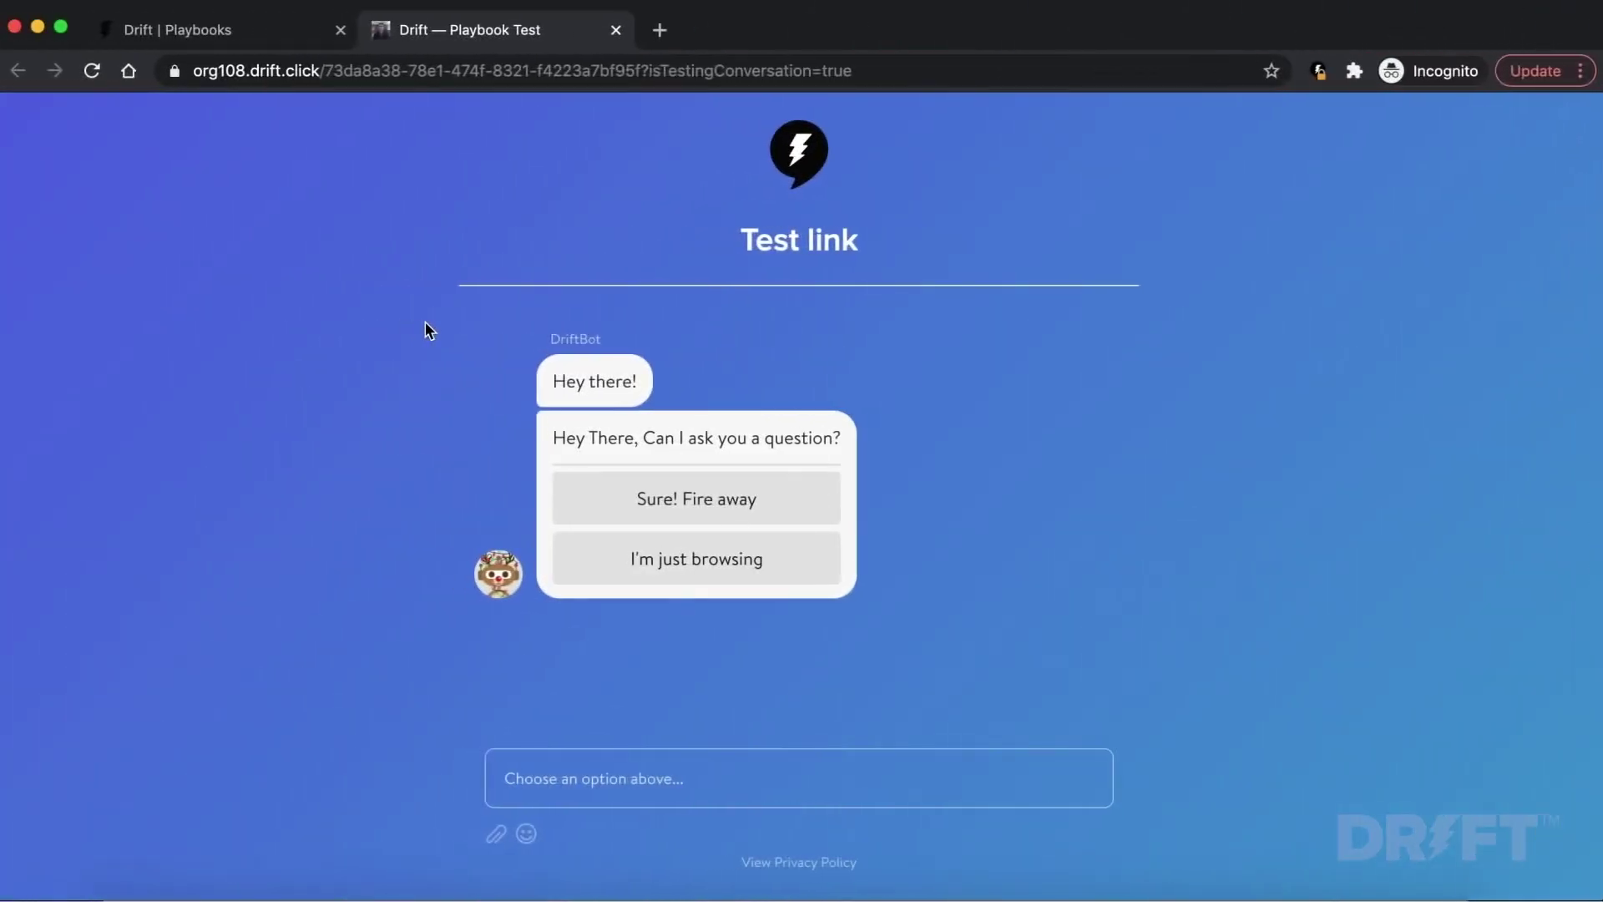
- In the test chat, answer I'm just browsing, Creating a seamless Marketing<>Sales Handoff, then Yeah! I want to talk to a human
left_click(717, 558)
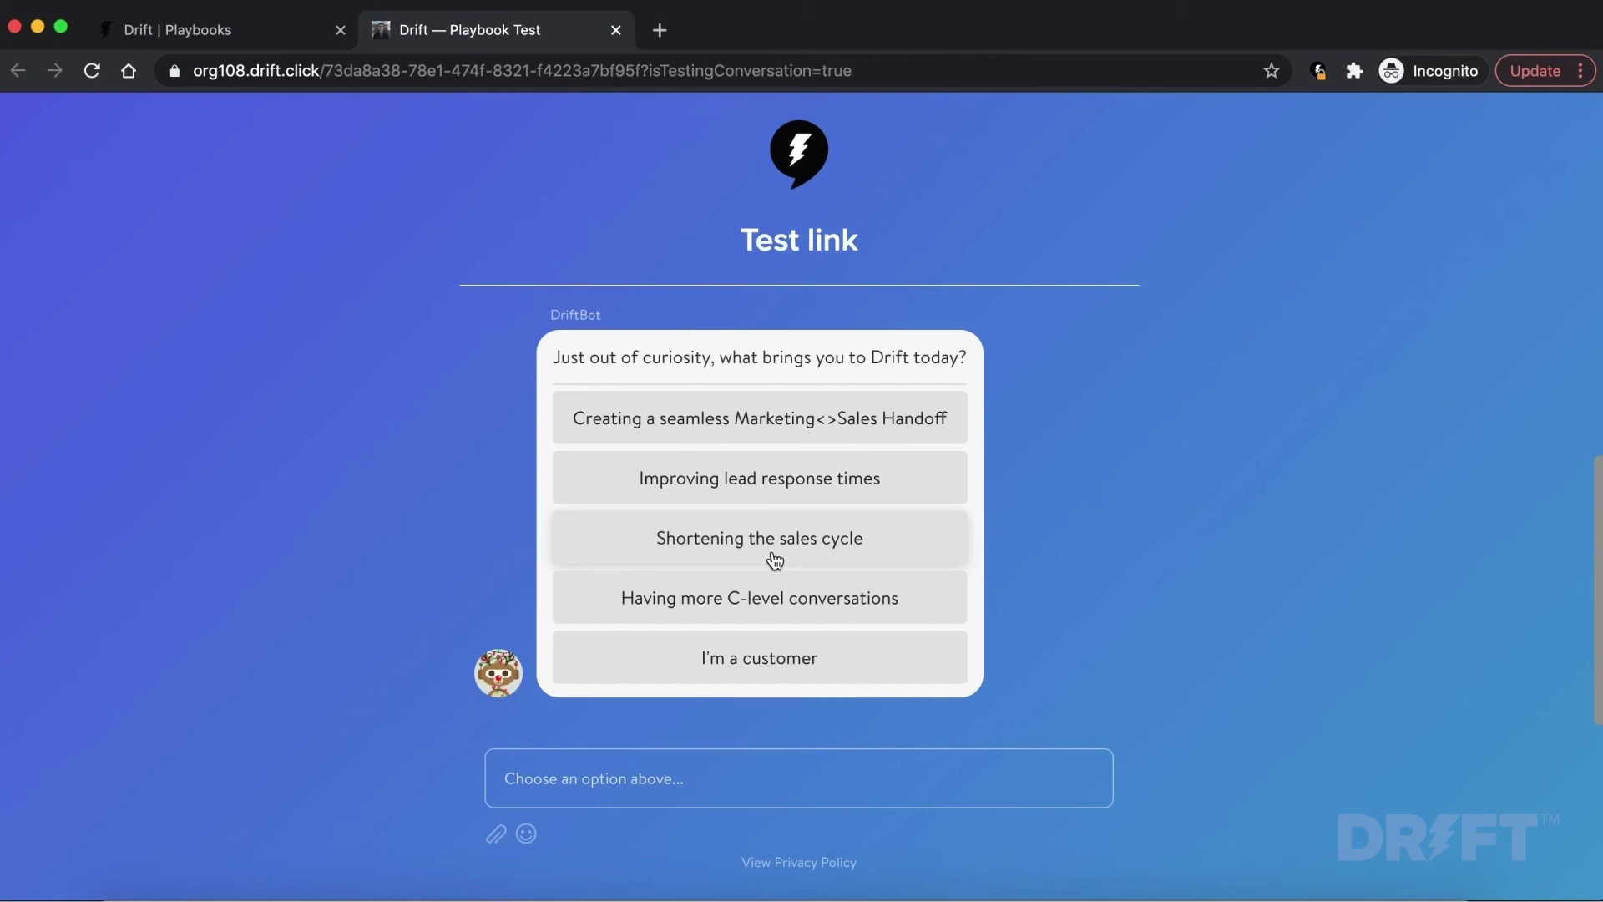
left_click(754, 415)
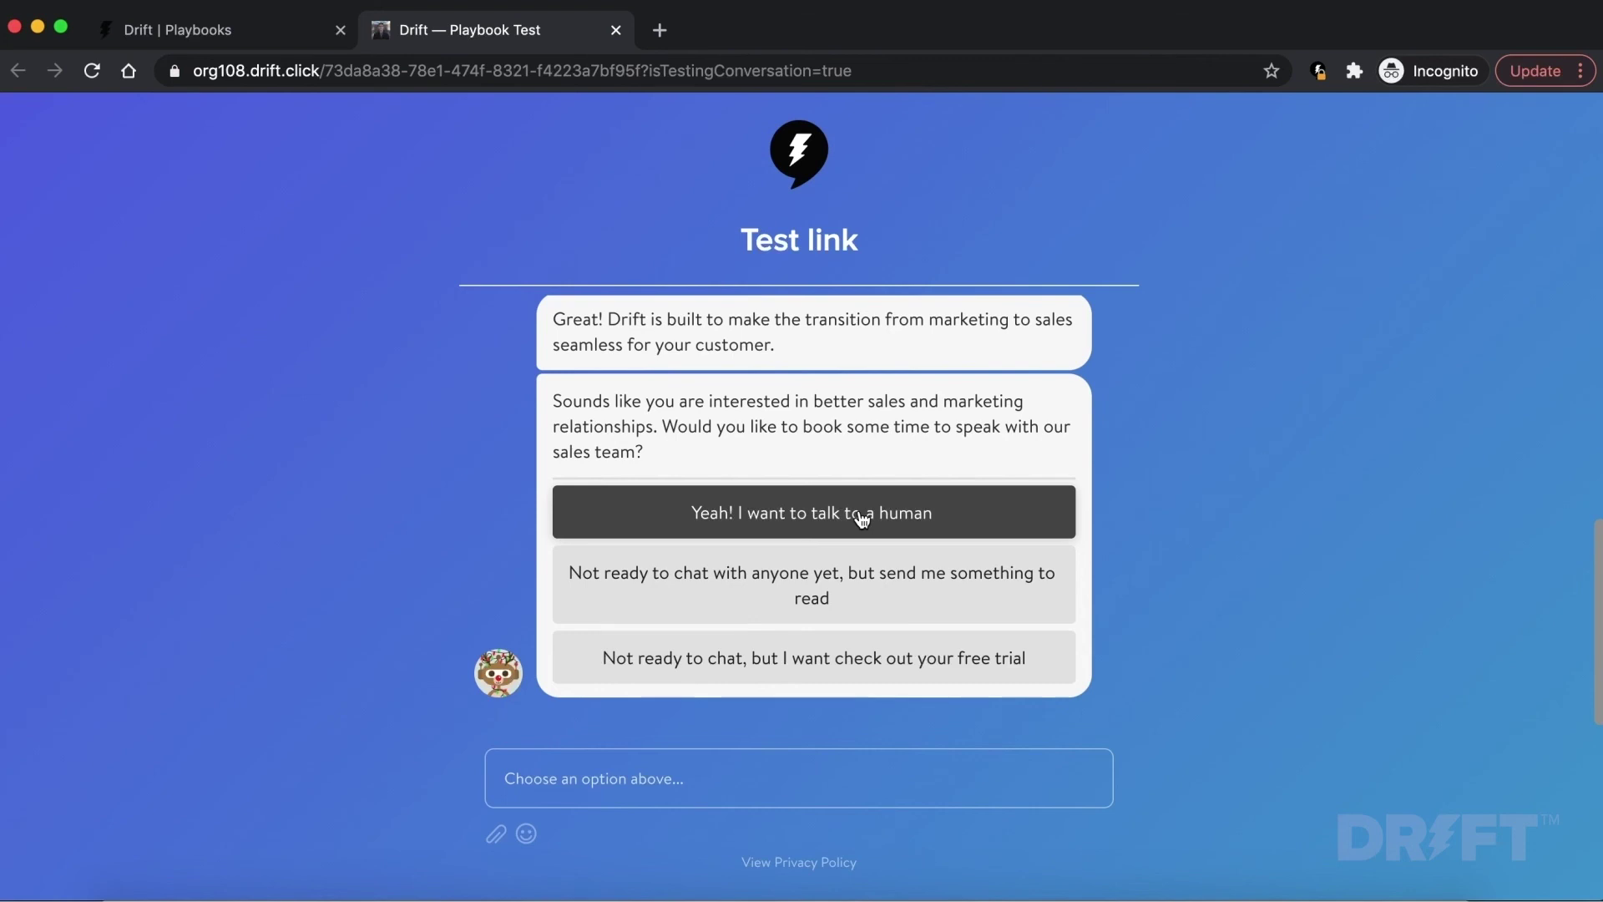
left_click(863, 519)
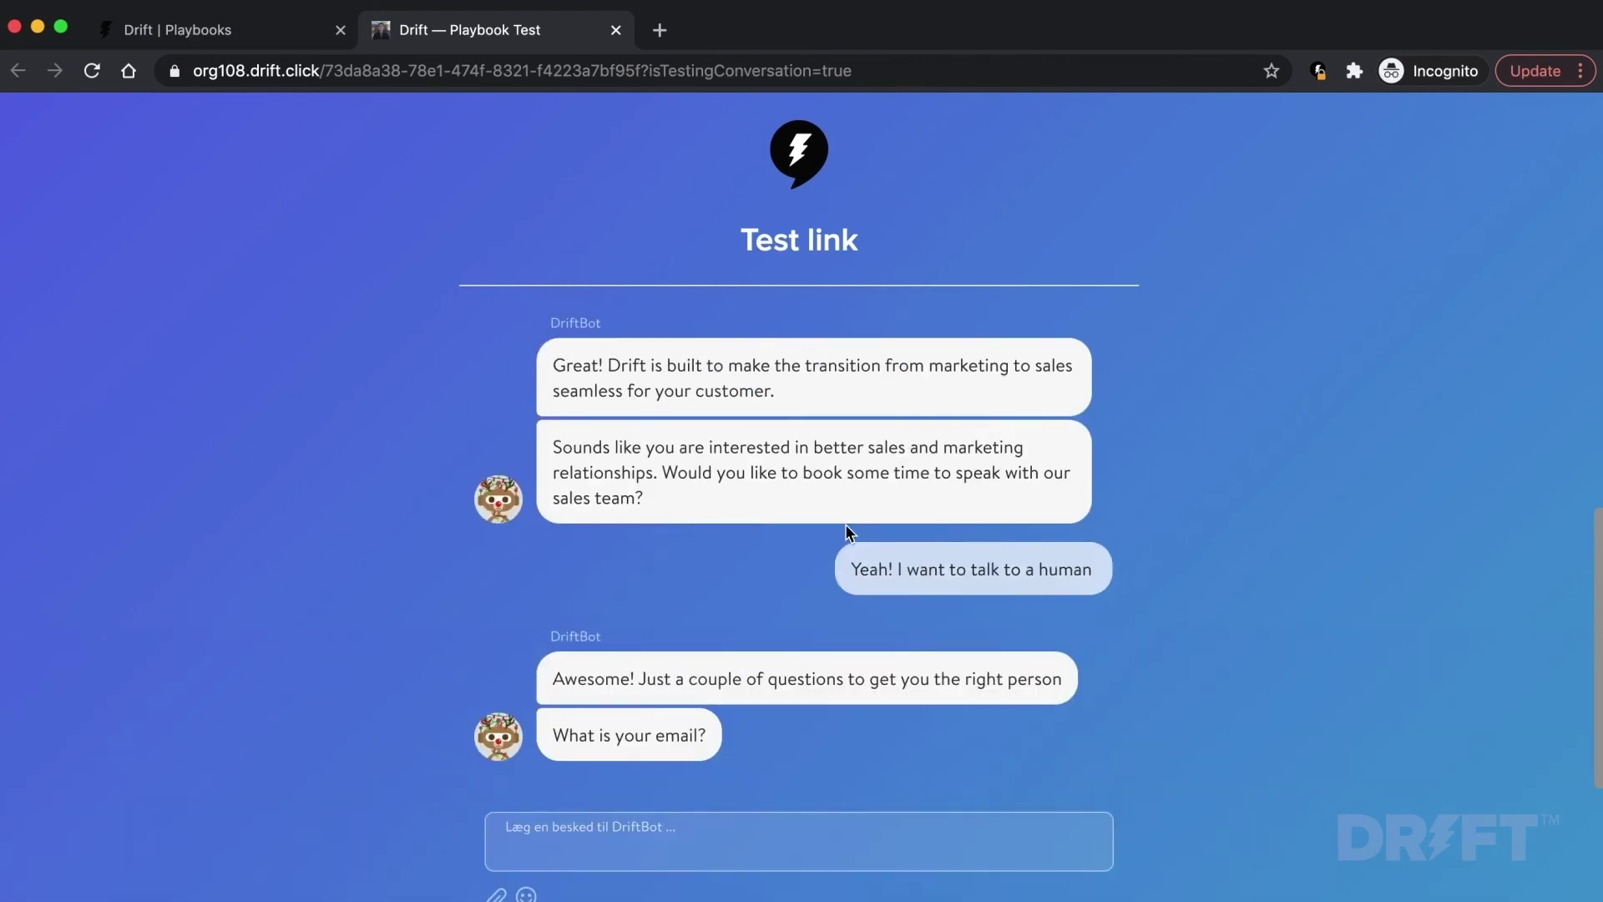